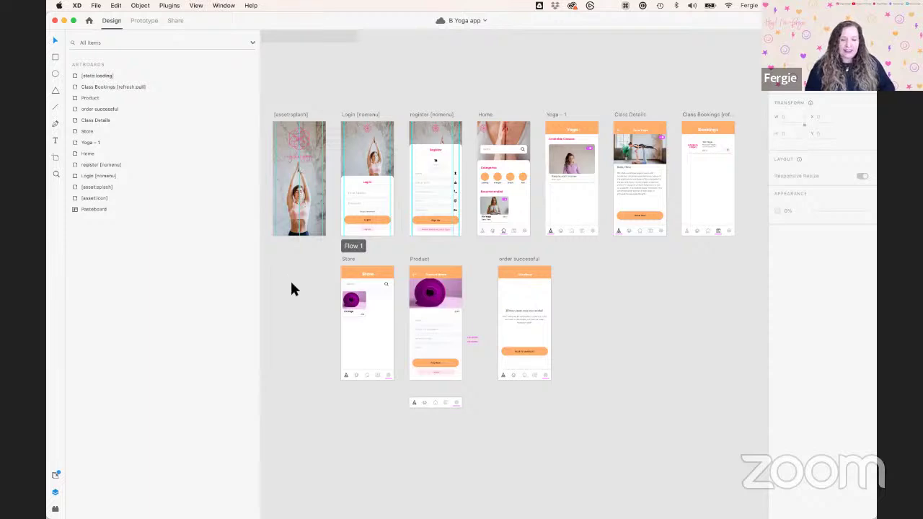
Zoom into the yoga artboards, narrow the Layers panel, and switch over to the browser
scroll(292, 292, "up", 3)
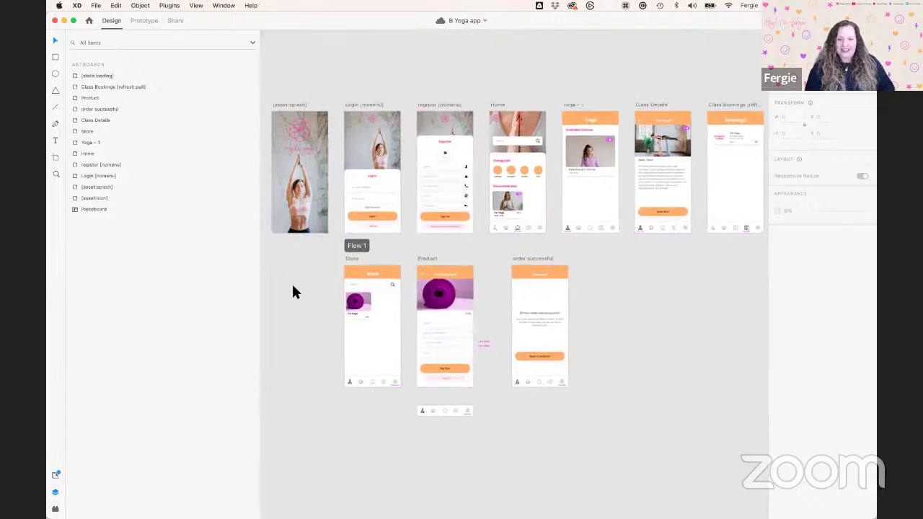
scroll(293, 286, "up", 3)
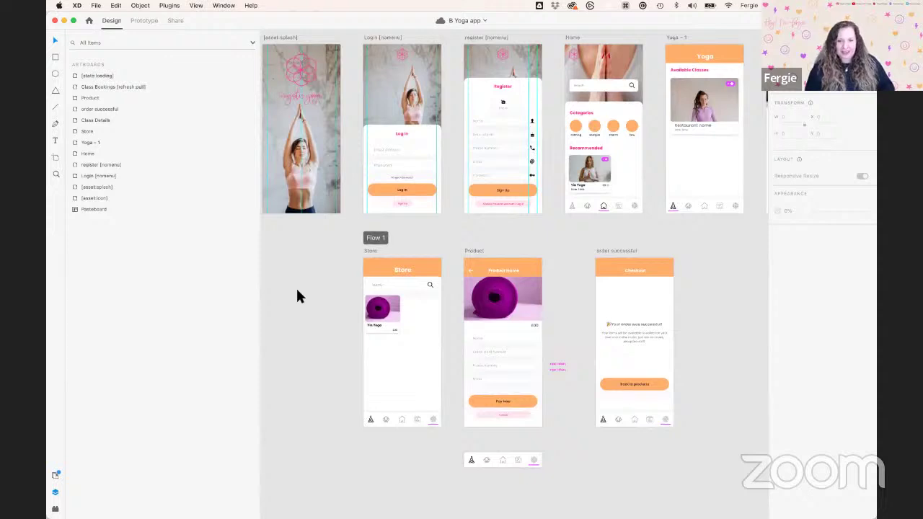
left_click_drag(262, 287, 201, 288)
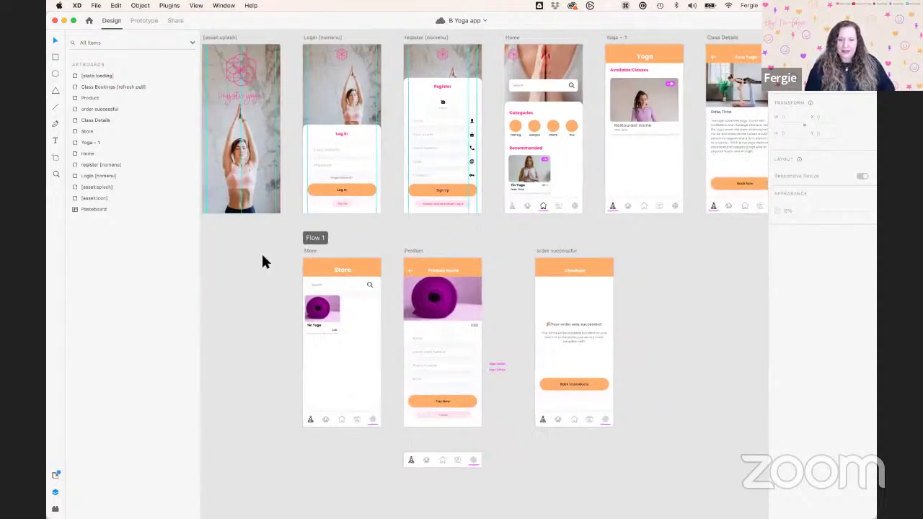
scroll(387, 105, "up", 3)
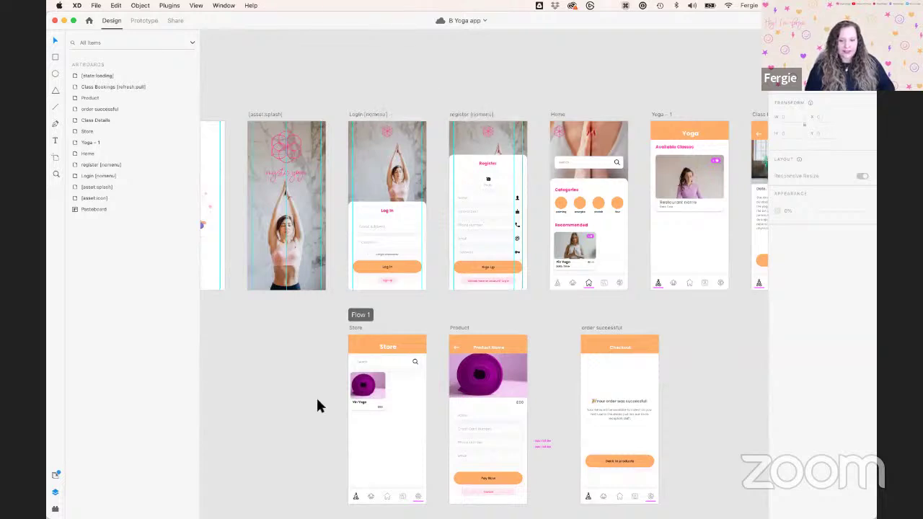
key("ctrl+Right")
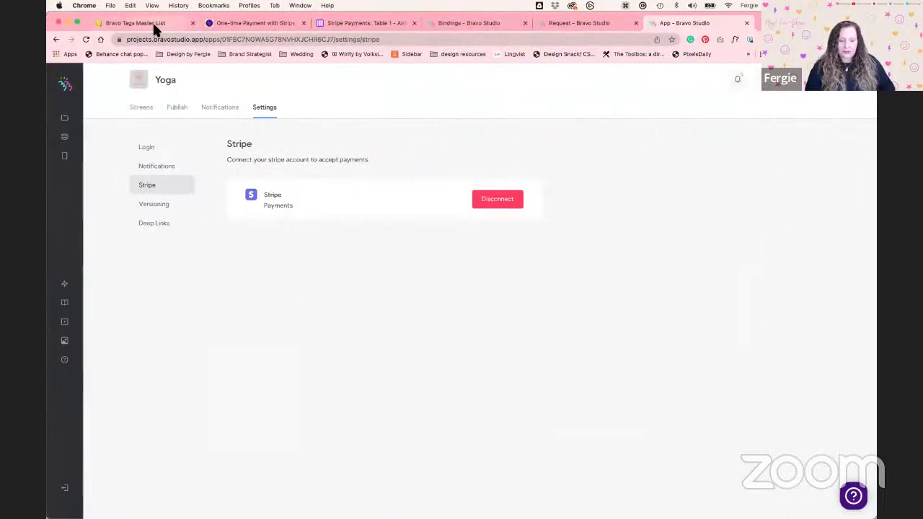
Go to the Bravo Tags Master List page and collapse its Components section
left_click(152, 23)
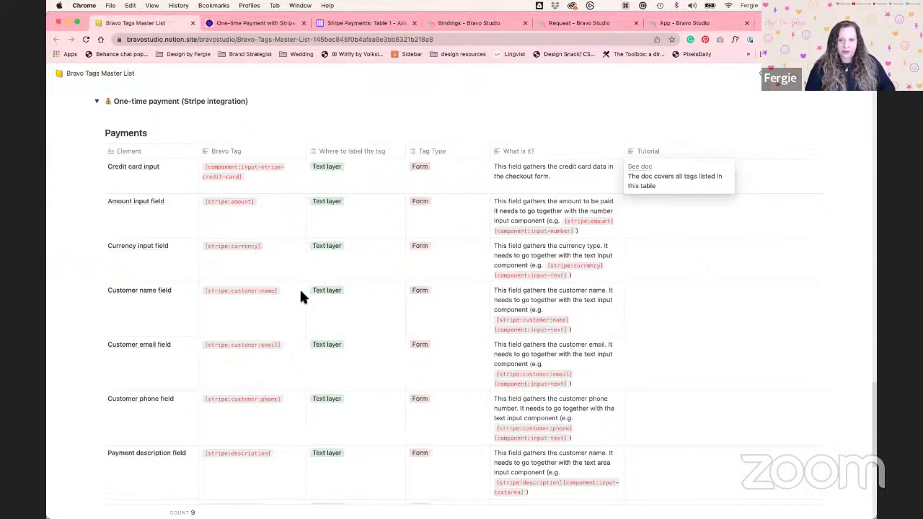
scroll(753, 189, "up", 4)
scroll(753, 189, "up", 15)
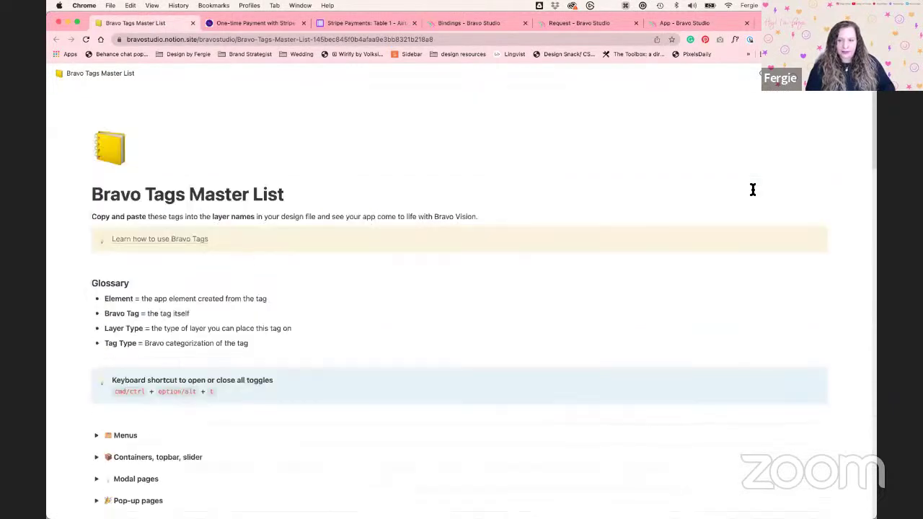
scroll(528, 258, "down", 1)
scroll(528, 258, "down", 5)
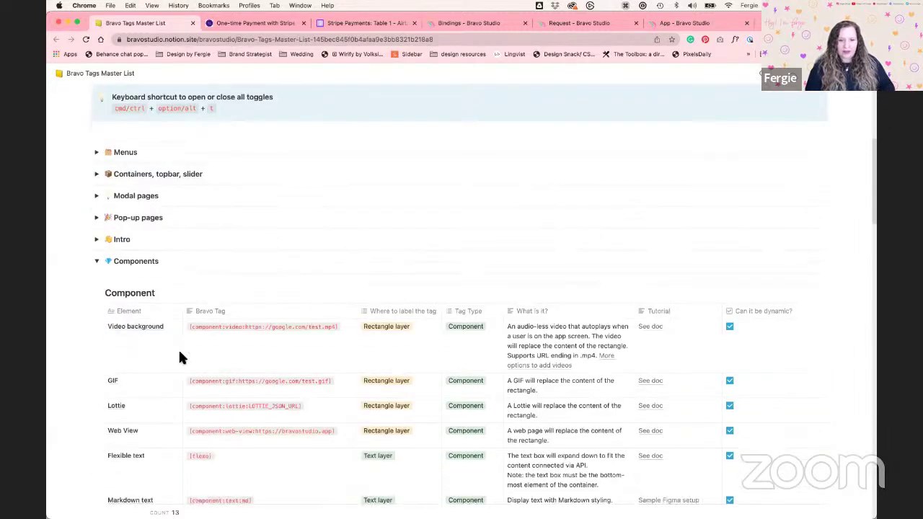
left_click(101, 266)
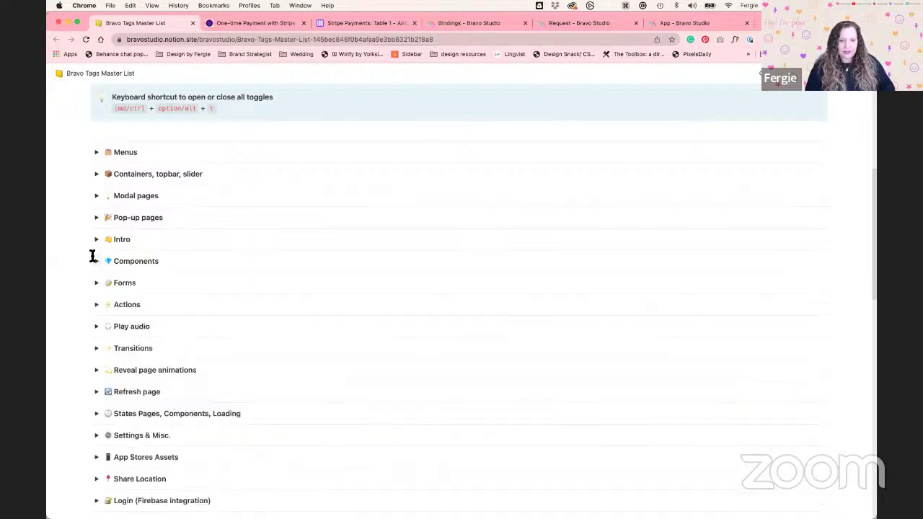
Review the one-time payment Stripe tags in the Payments table, then return to Adobe XD
scroll(91, 253, "down", 4)
scroll(92, 256, "down", 5)
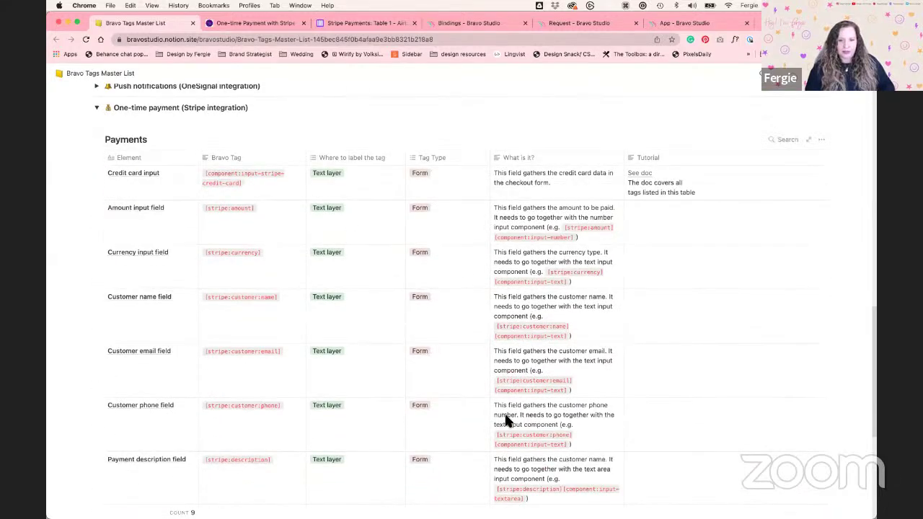
scroll(103, 339, "up", 3)
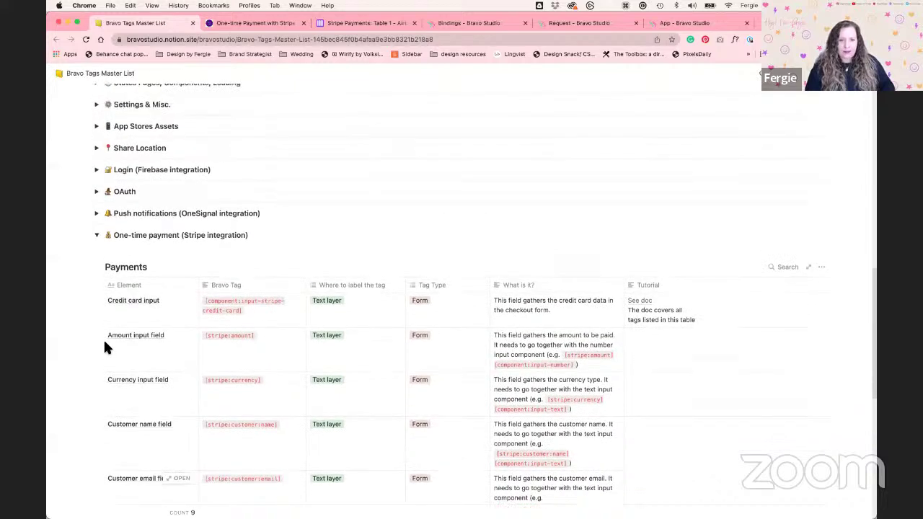
scroll(105, 348, "up", 1)
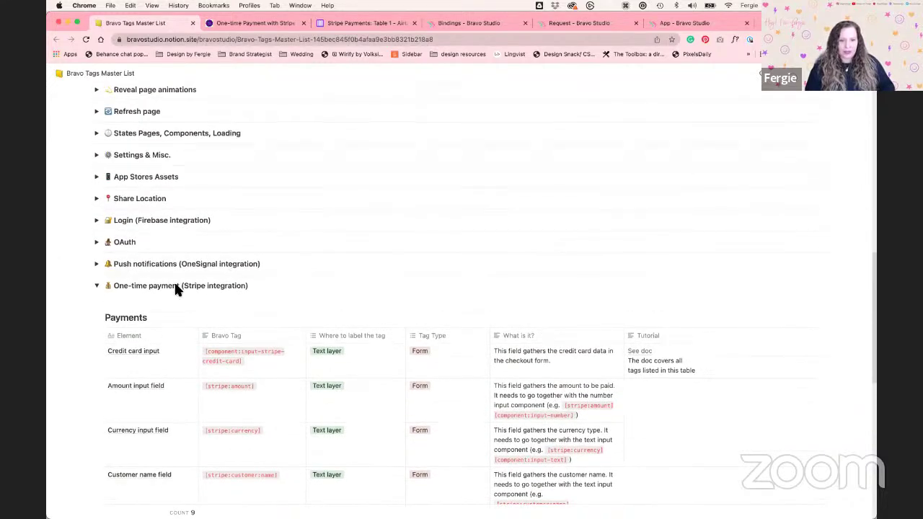
scroll(185, 264, "up", 2)
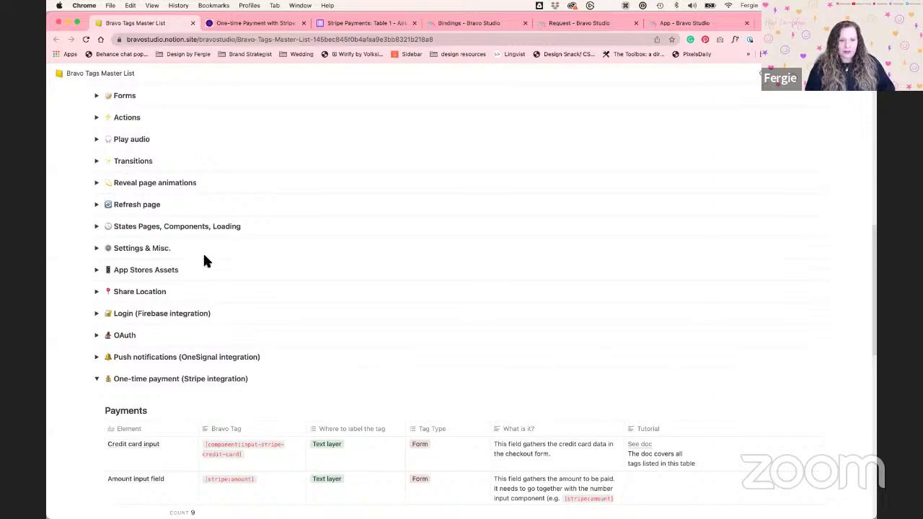
scroll(217, 297, "up", 3)
scroll(216, 299, "down", 1)
scroll(217, 296, "down", 5)
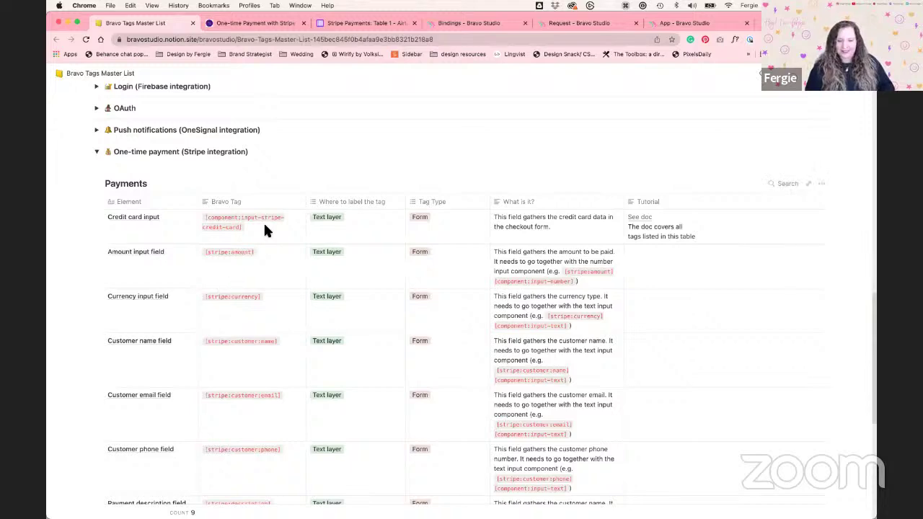
scroll(256, 264, "down", 3)
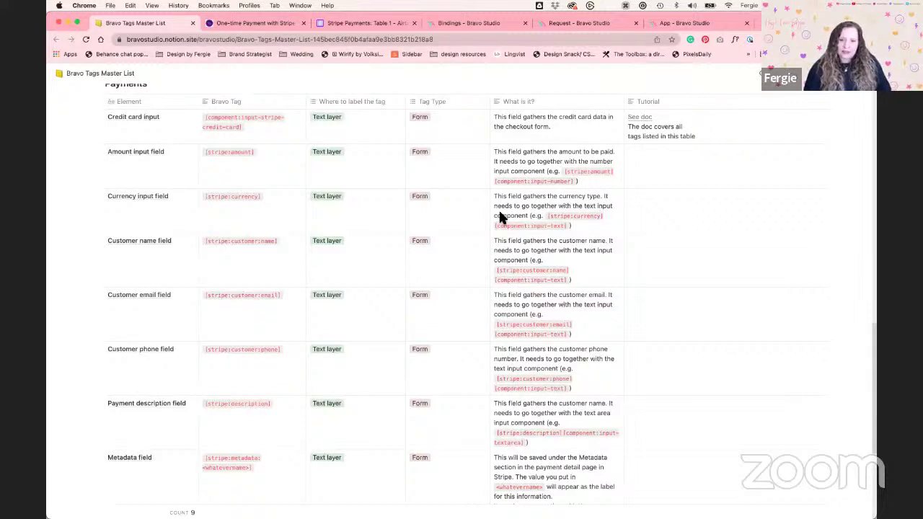
key("ctrl+Left")
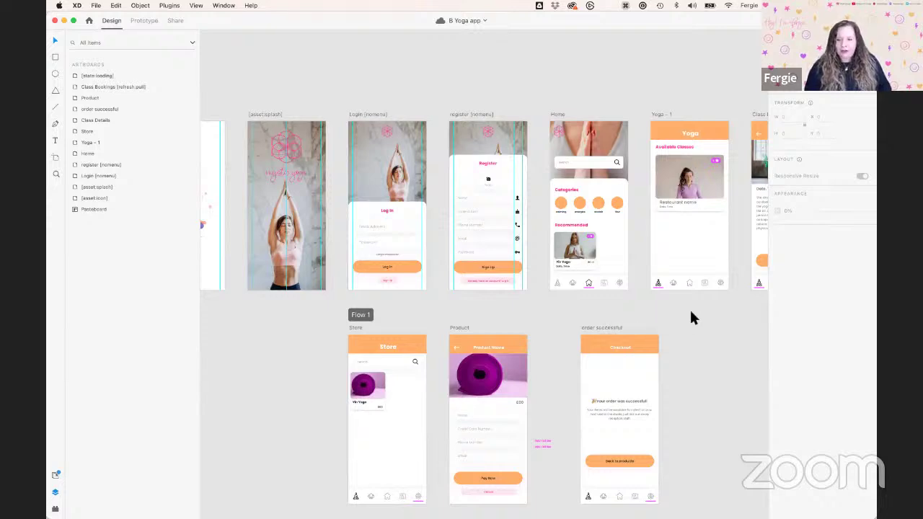
Frame the Store and Product artboards on the canvas and select the Store artboard
scroll(703, 302, "right", 5)
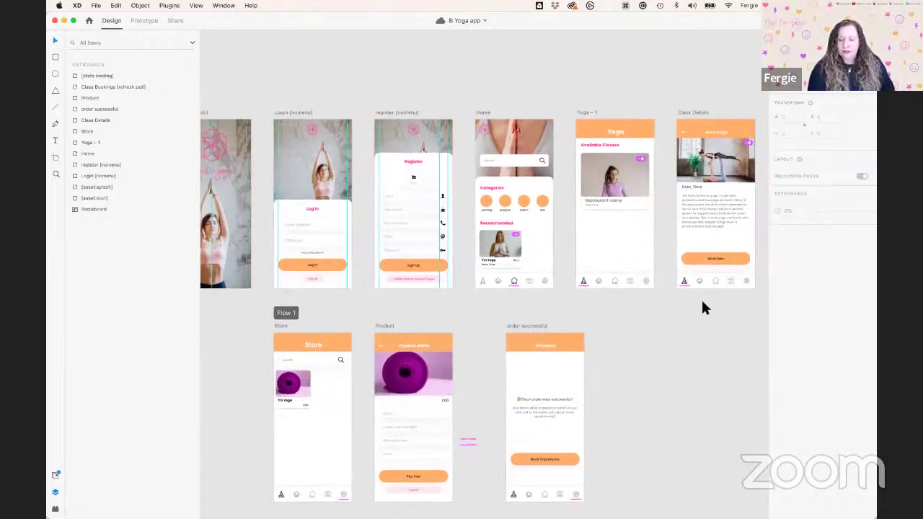
scroll(703, 307, "right", 3)
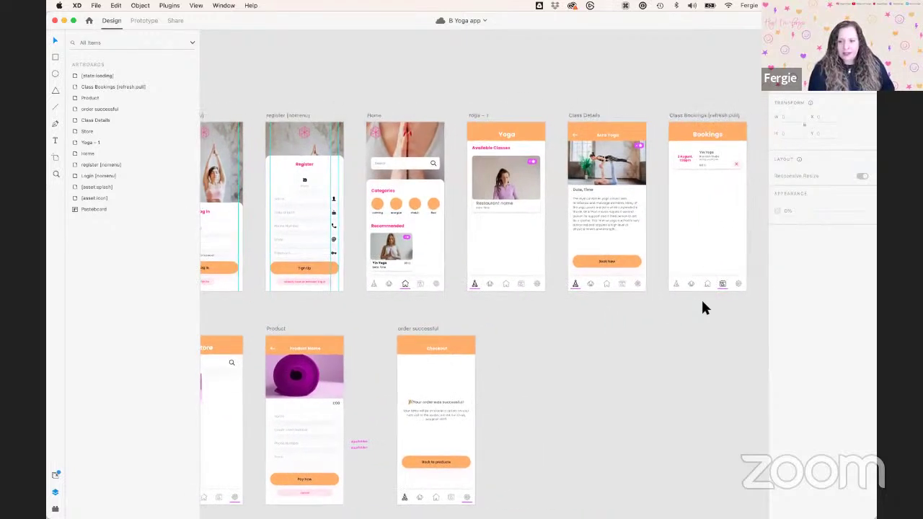
scroll(703, 307, "down", 3)
scroll(703, 306, "left", 5)
scroll(703, 306, "left", 2)
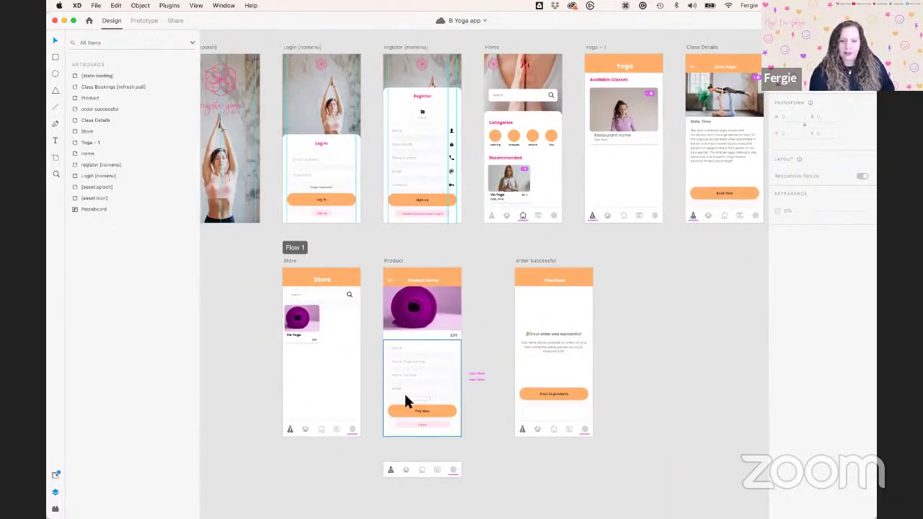
scroll(404, 396, "up", 4)
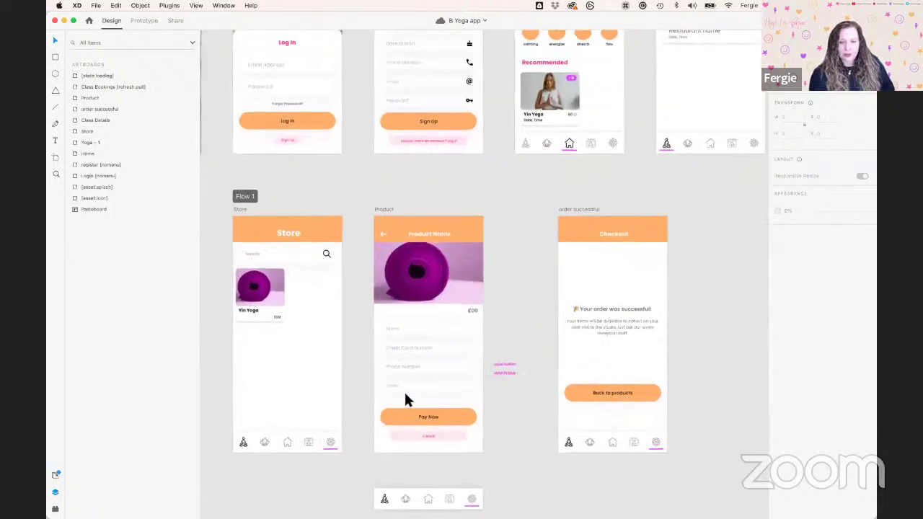
scroll(406, 401, "down", 1)
scroll(405, 401, "left", 2)
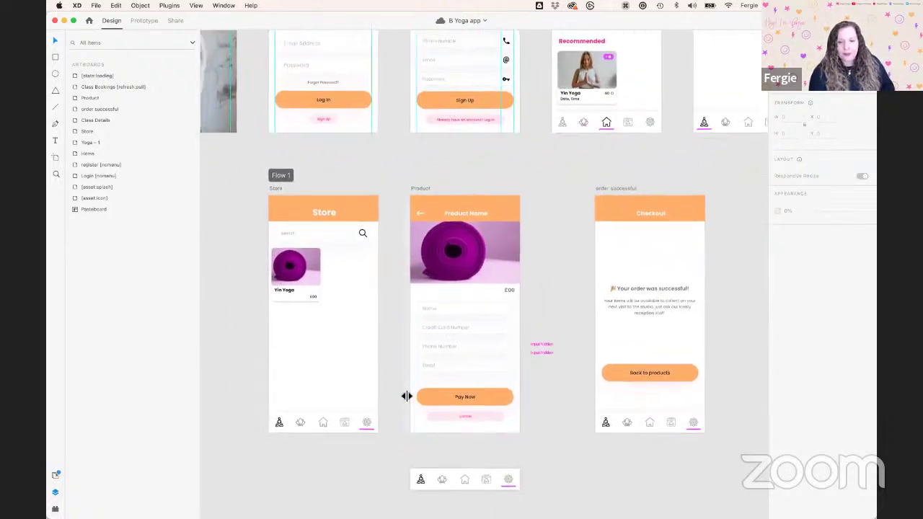
scroll(405, 396, "up", 3)
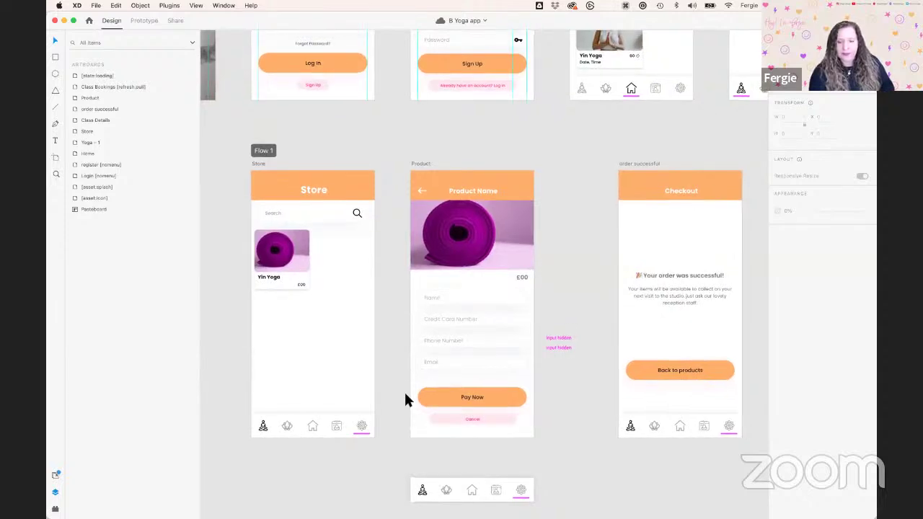
scroll(392, 331, "up", 3)
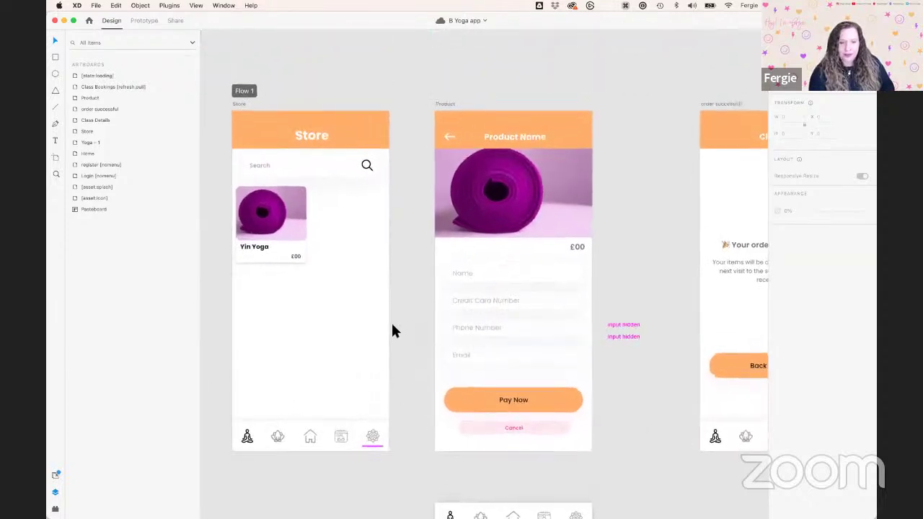
scroll(393, 331, "down", 1)
scroll(393, 331, "left", 2)
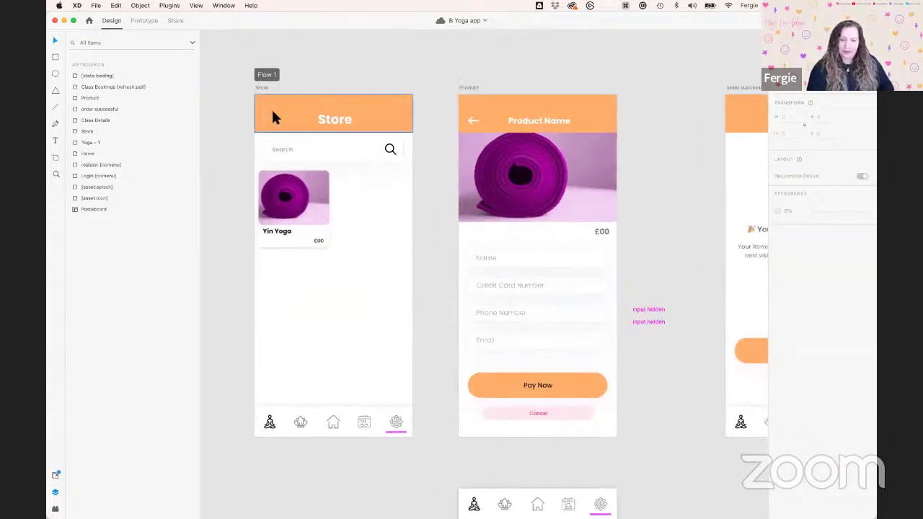
scroll(284, 126, "up", 3)
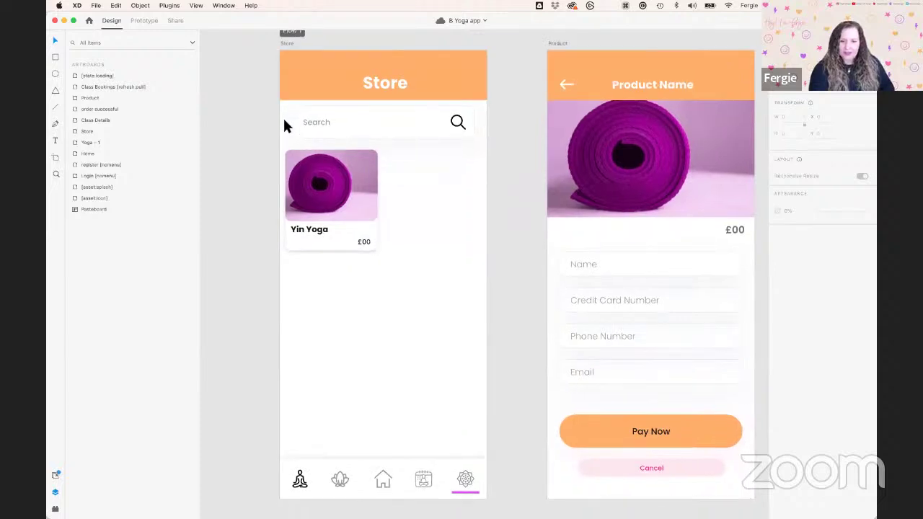
scroll(284, 125, "down", 3)
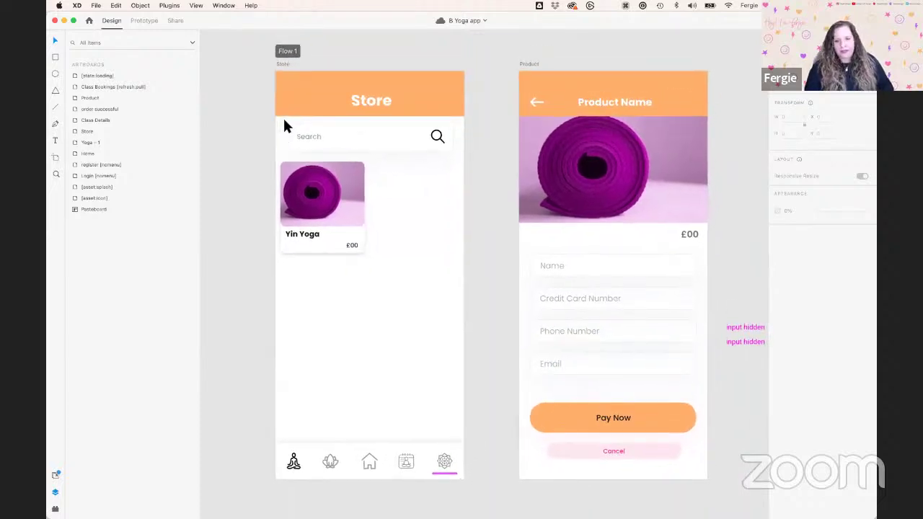
left_click(283, 63)
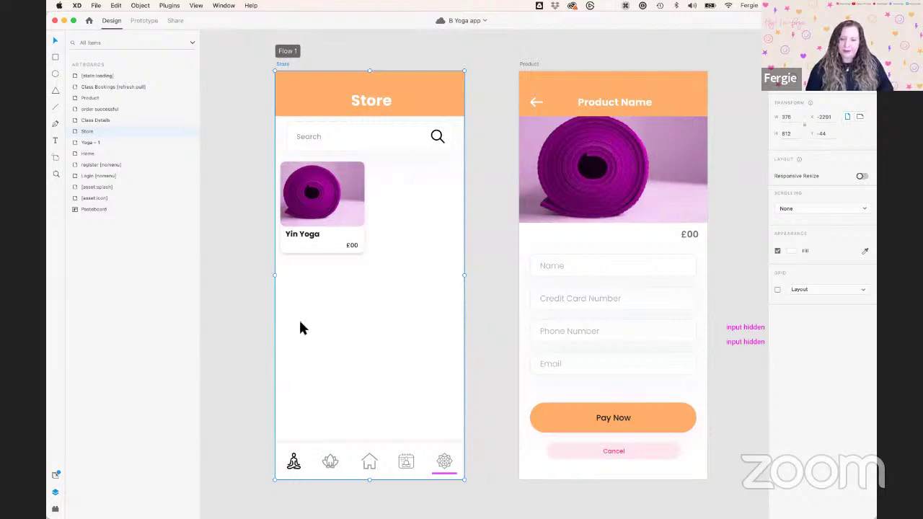
Rename the Store screen's top bar group to 'Toolbar [container:top-bar]' in the Layers panel
left_click(311, 94)
scroll(286, 232, "up", 3)
scroll(286, 233, "up", 5)
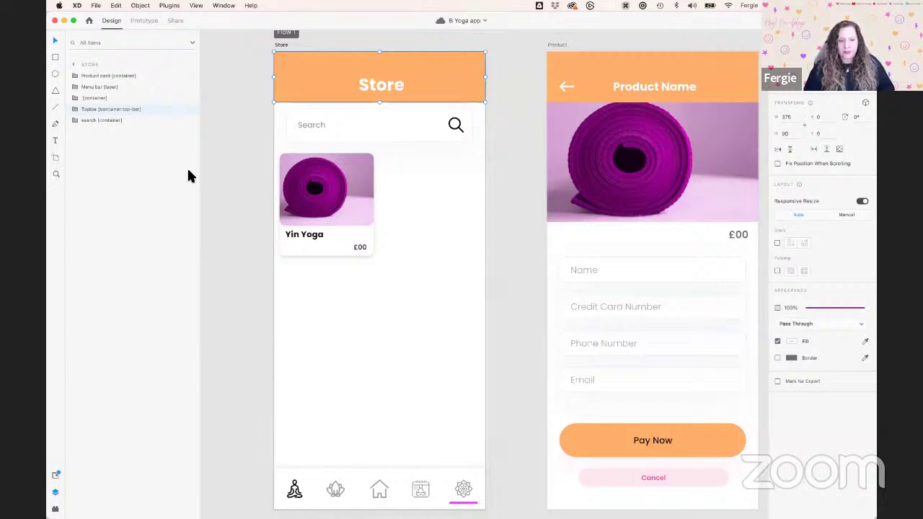
left_click(75, 109)
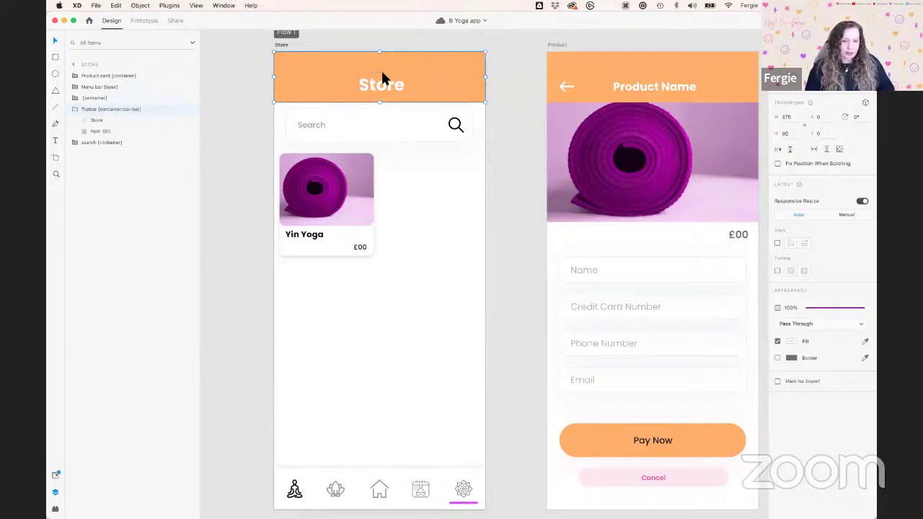
scroll(382, 81, "up", 3)
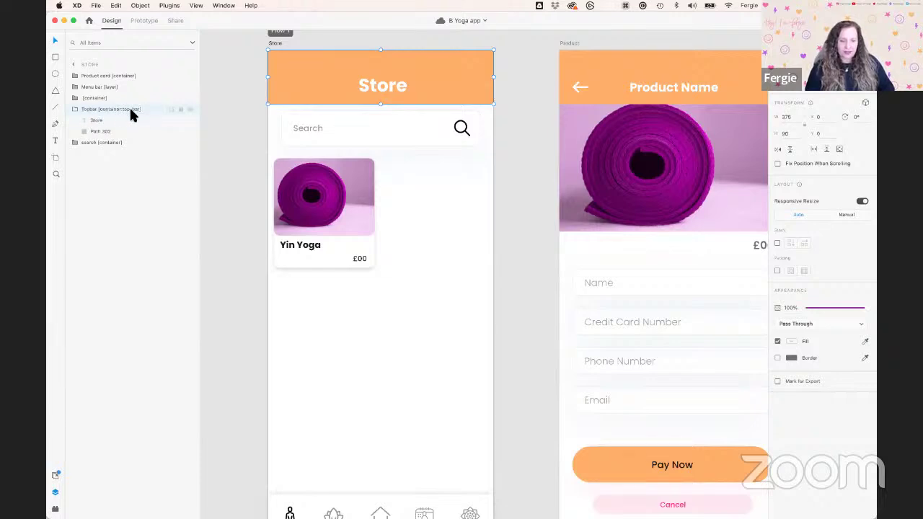
double_click(140, 110)
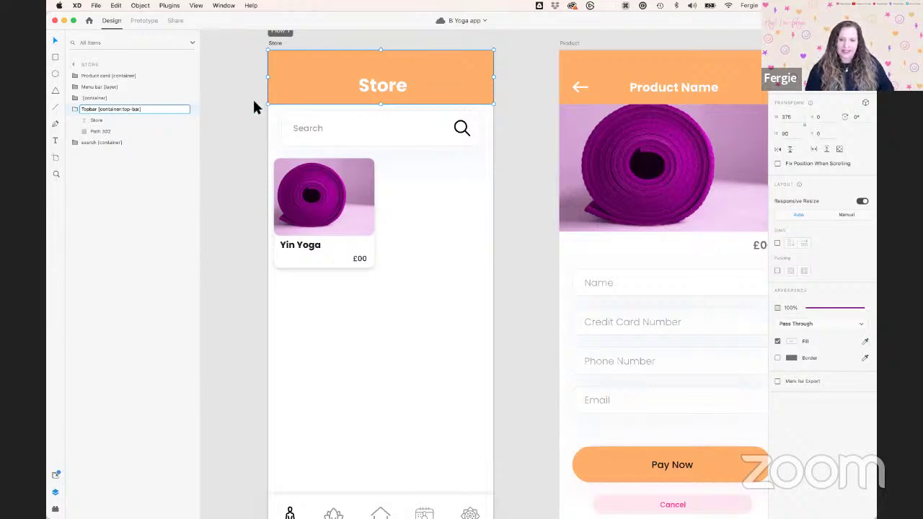
scroll(254, 104, "down", 2)
left_click(352, 110)
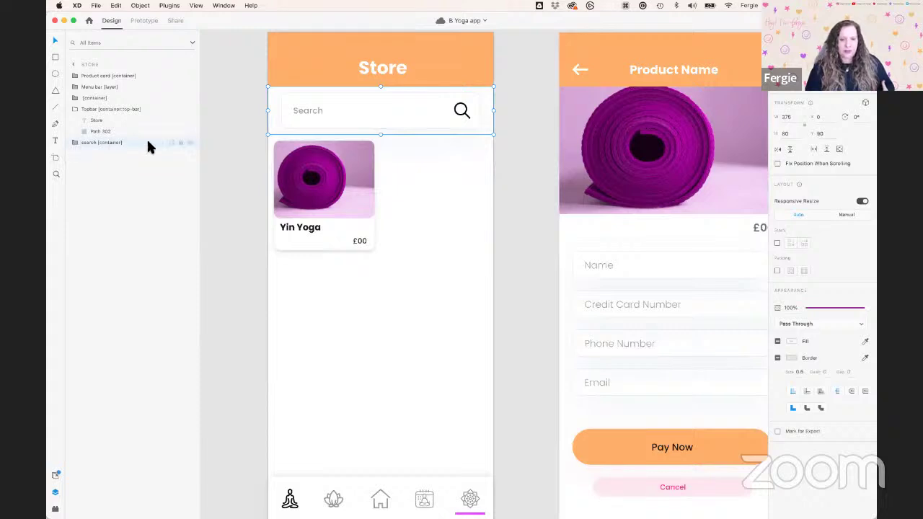
left_click(74, 143)
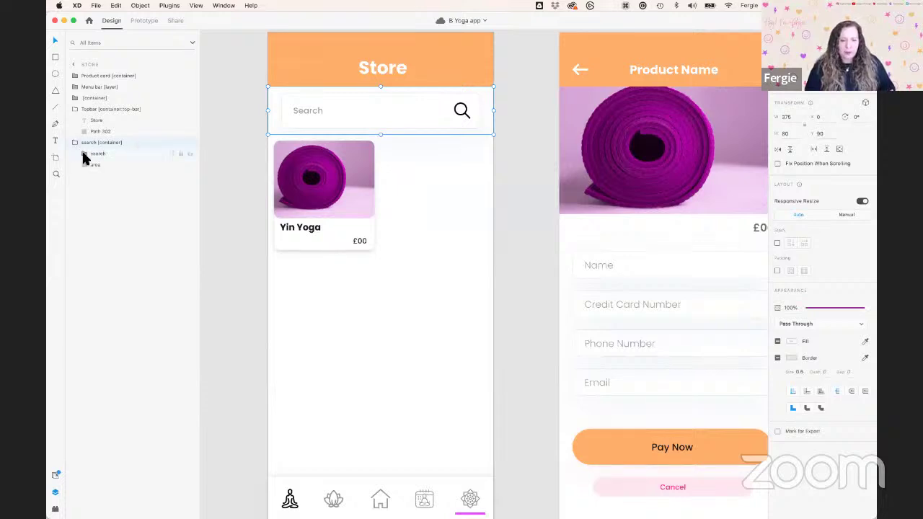
left_click(104, 166)
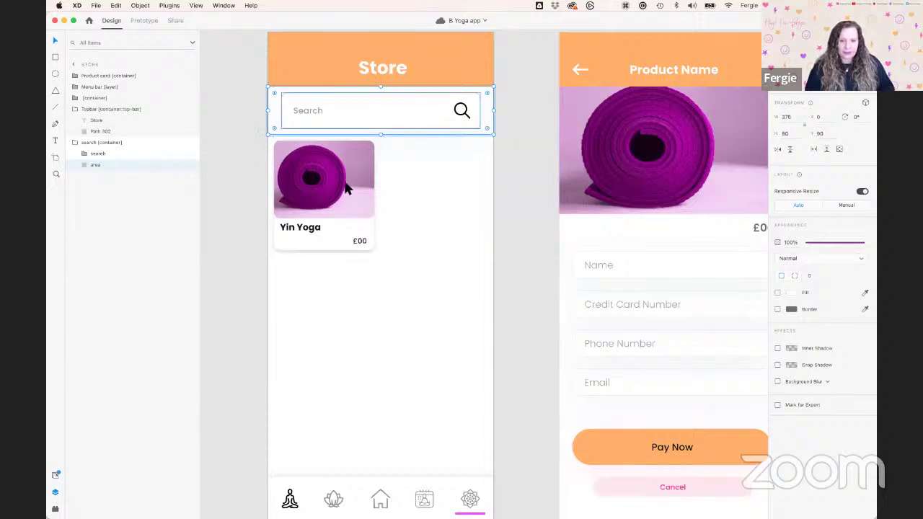
left_click(791, 294)
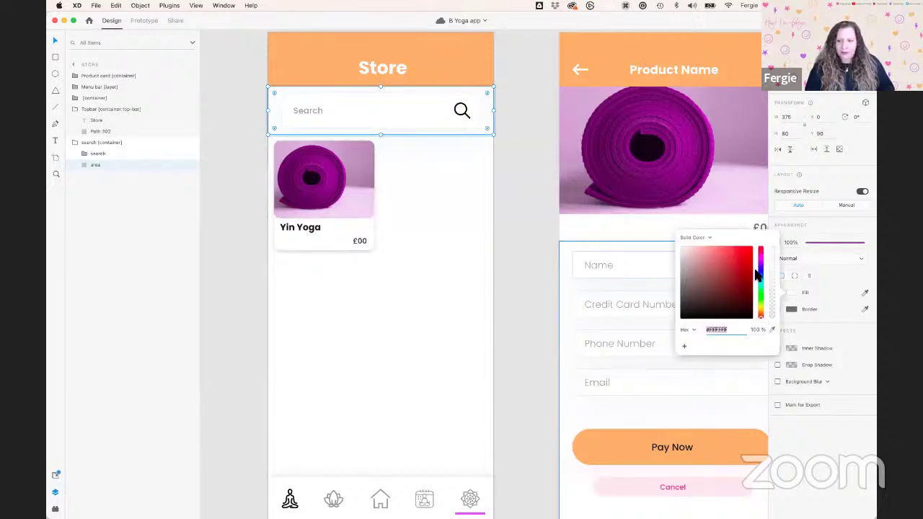
left_click(791, 294)
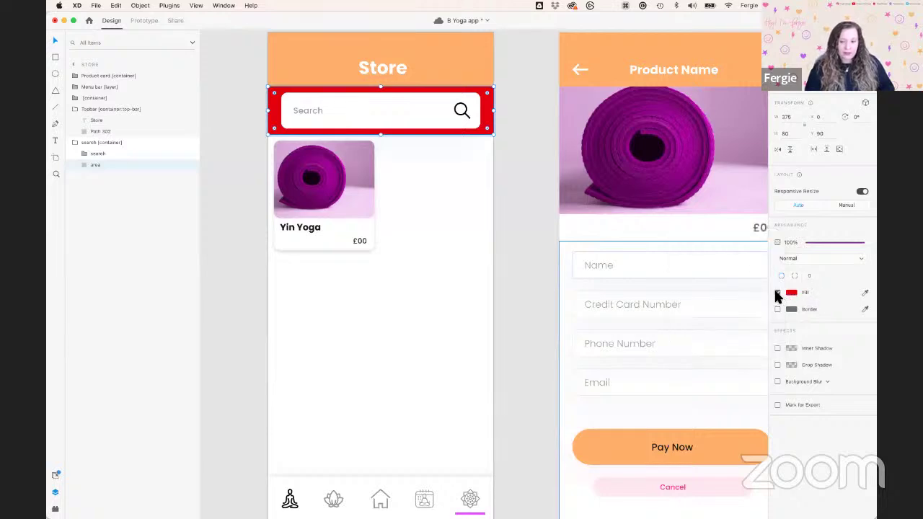
left_click(778, 293)
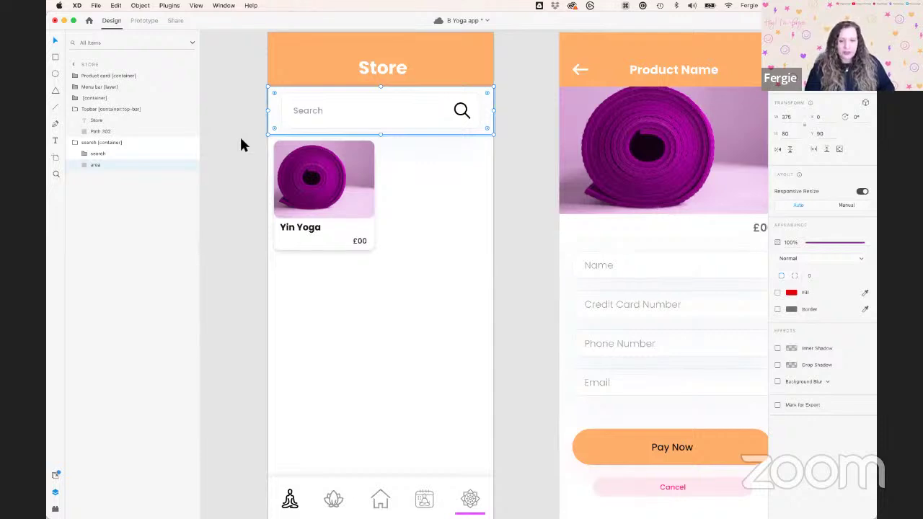
left_click(87, 153)
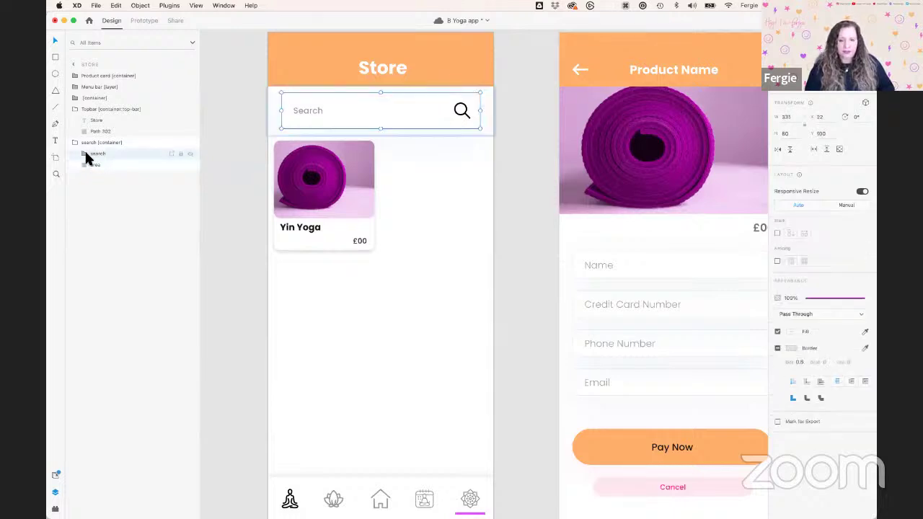
left_click(84, 153)
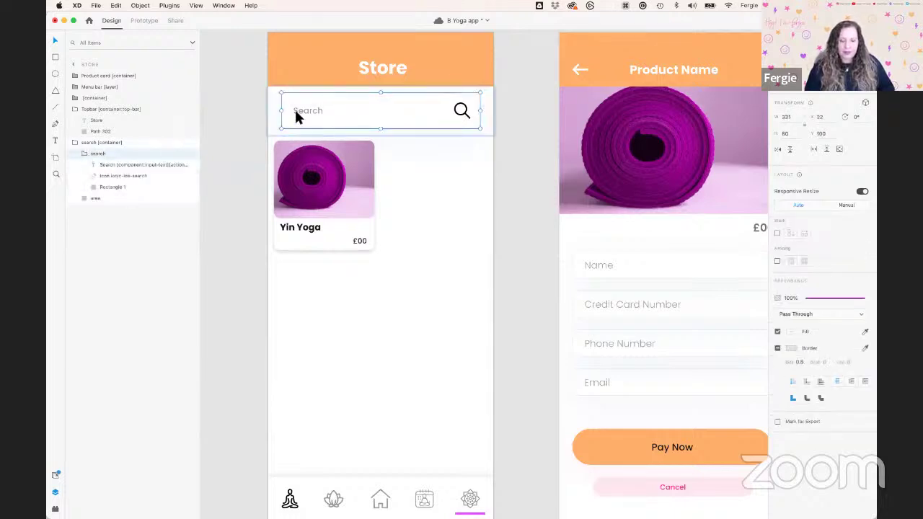
left_click(125, 187)
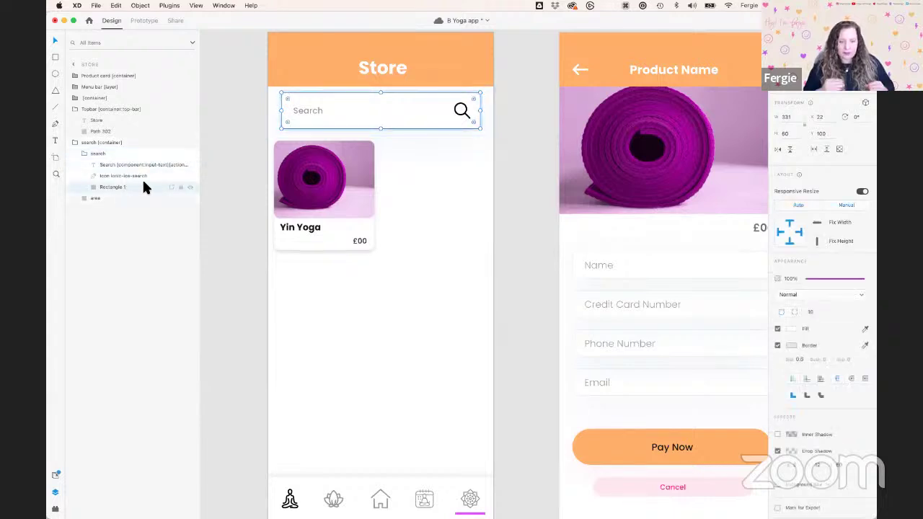
left_click(139, 176)
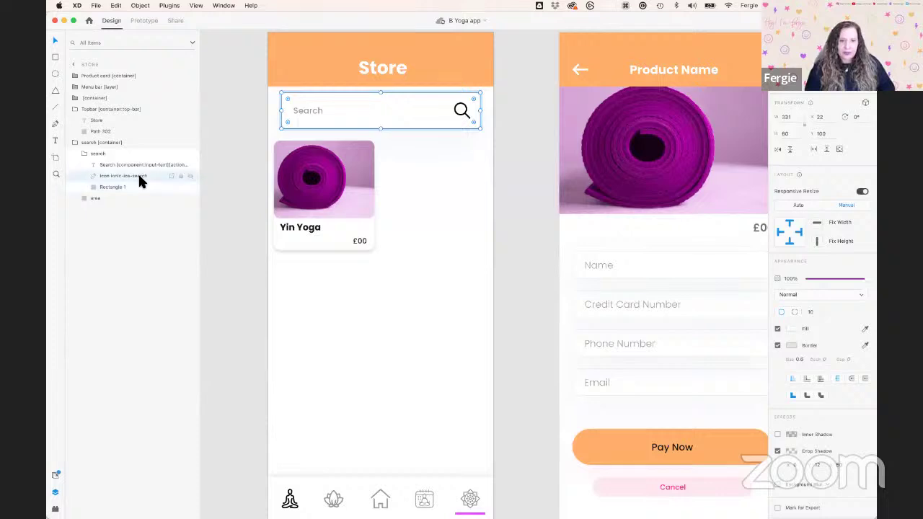
left_click(140, 165)
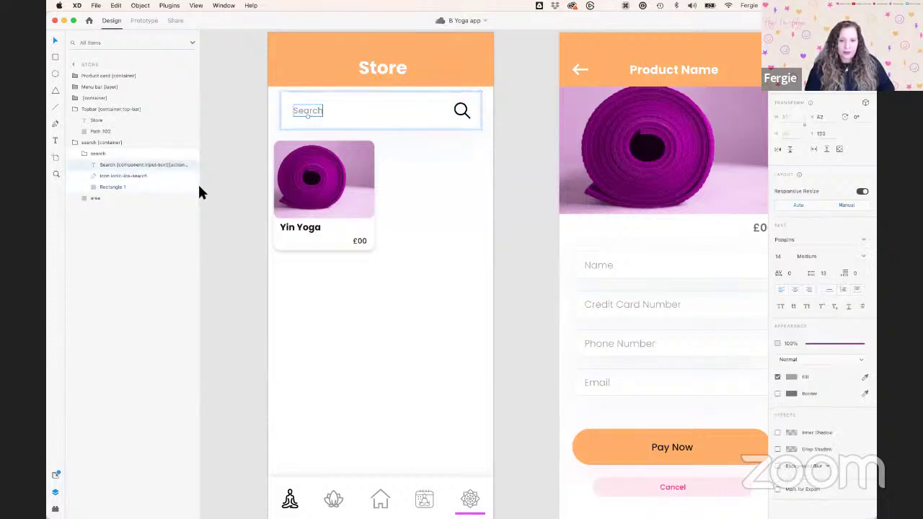
left_click_drag(202, 190, 227, 189)
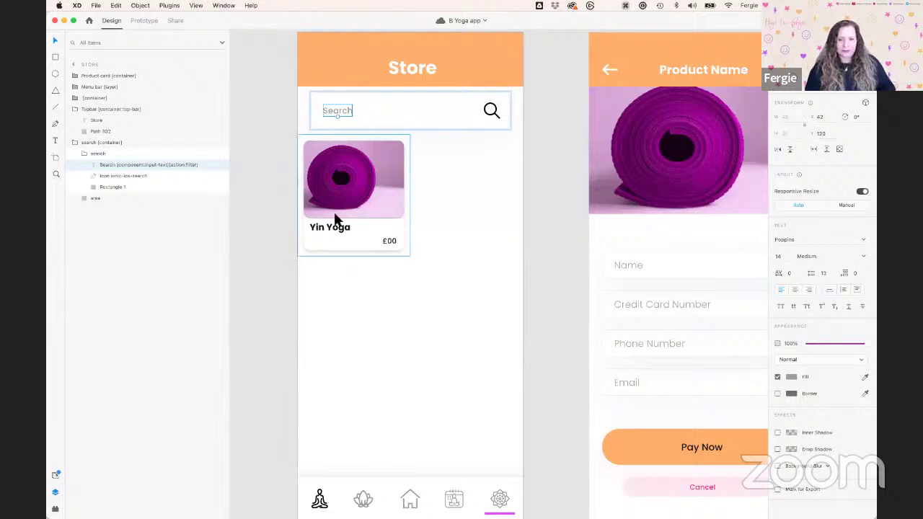
left_click(75, 143)
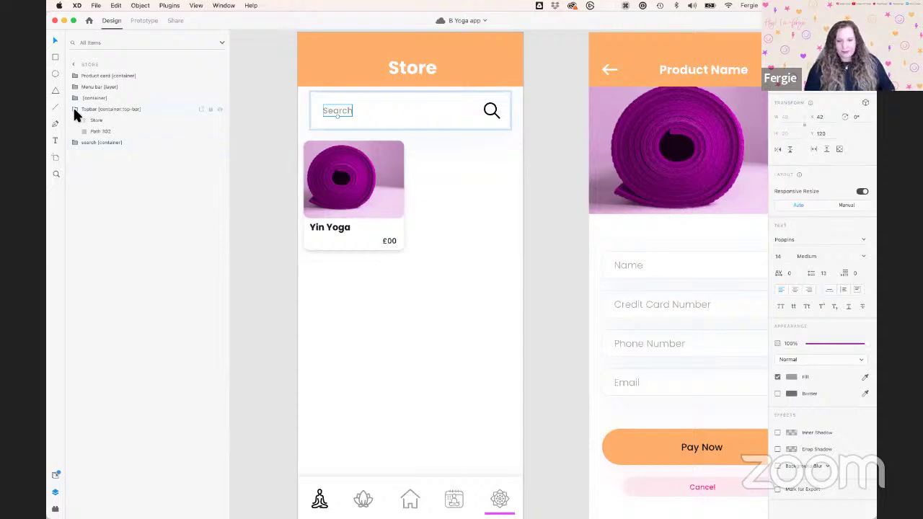
left_click(75, 110)
left_click(380, 160)
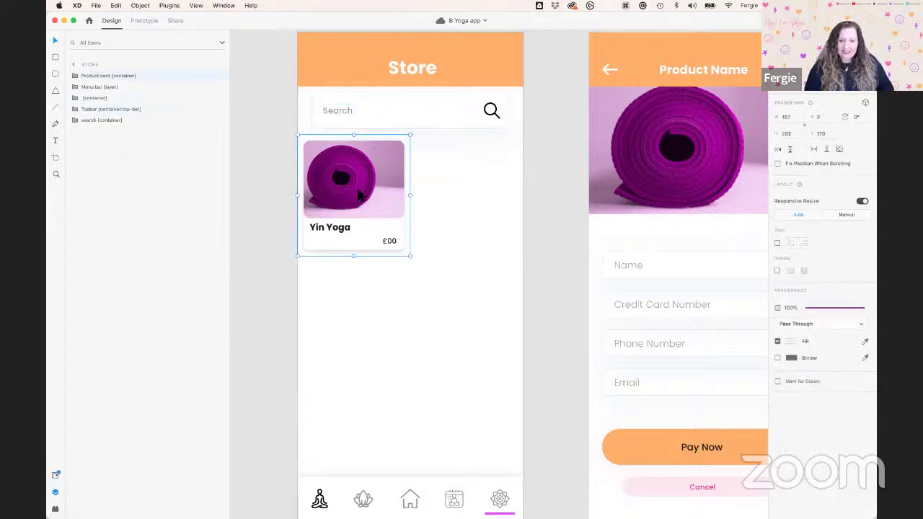
Expand Product card [container] and inspect its area, Product photo, Product name and £00 Price layers
scroll(352, 179, "up", 2)
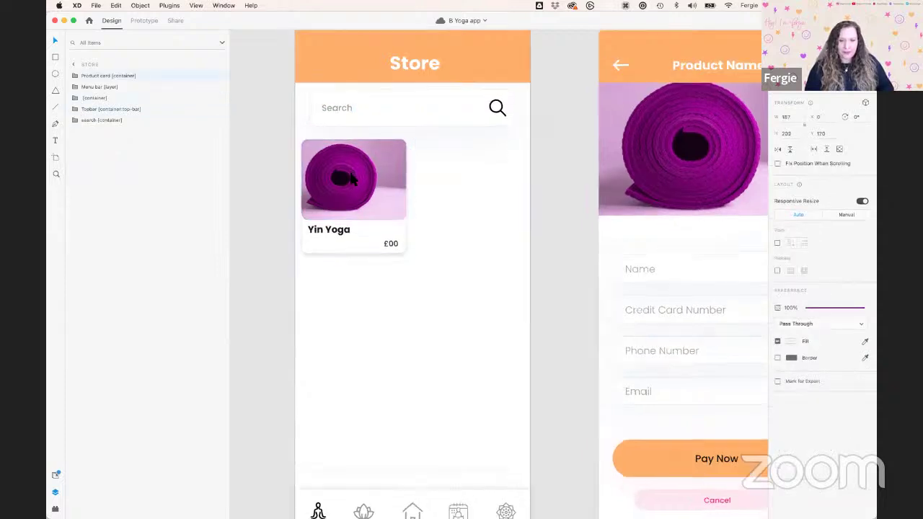
scroll(352, 179, "up", 4)
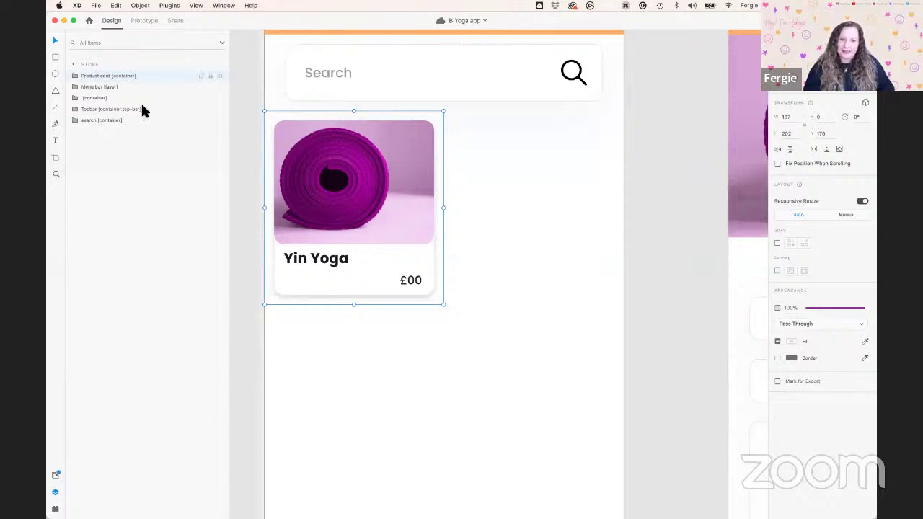
left_click(74, 77)
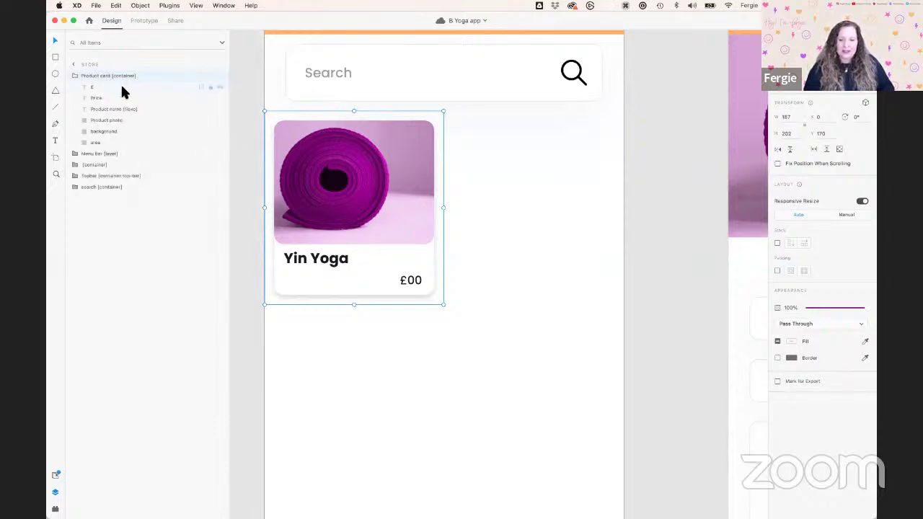
left_click(100, 144)
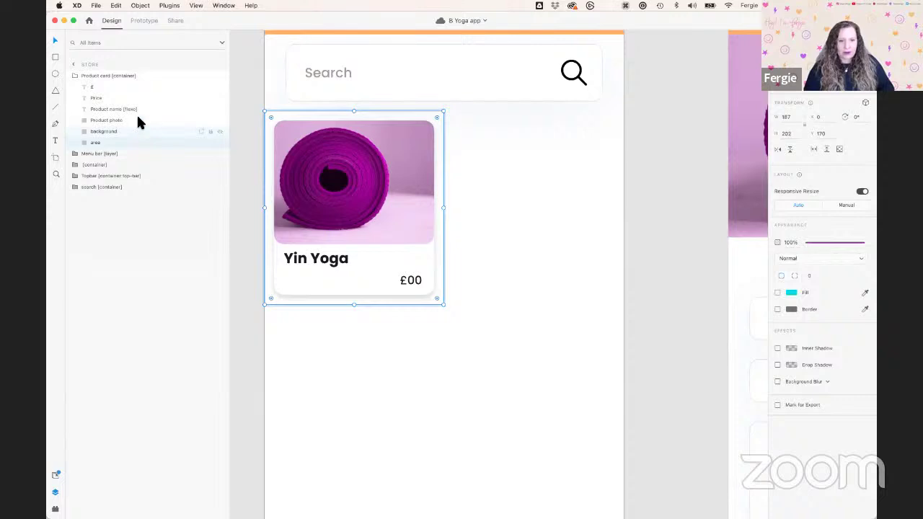
left_click(138, 121)
left_click(142, 109)
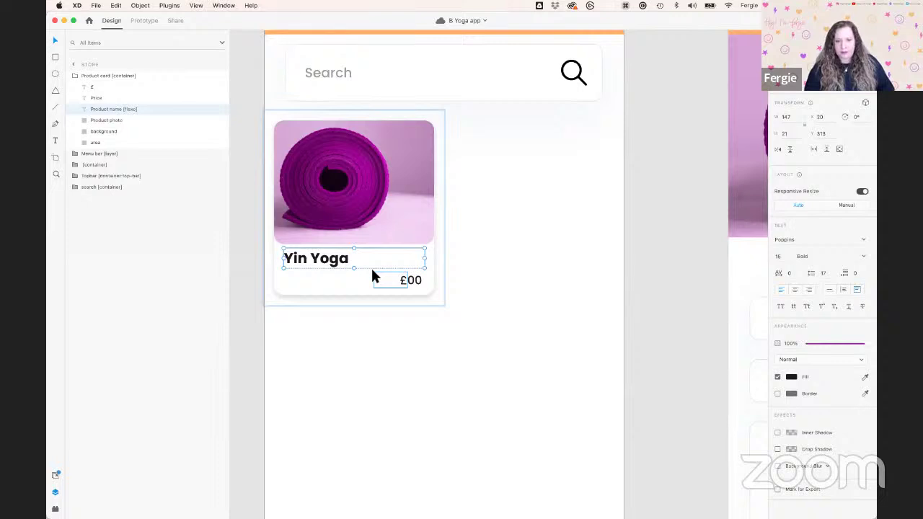
left_click(133, 96)
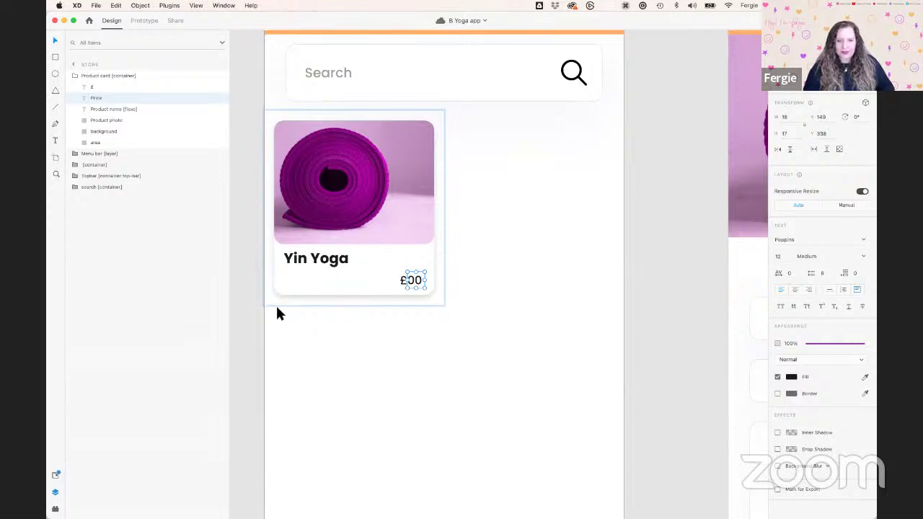
scroll(442, 352, "down", 2)
Select the Store screen's Menu bar [layer], view its child layers, then deselect everything
scroll(442, 350, "down", 2)
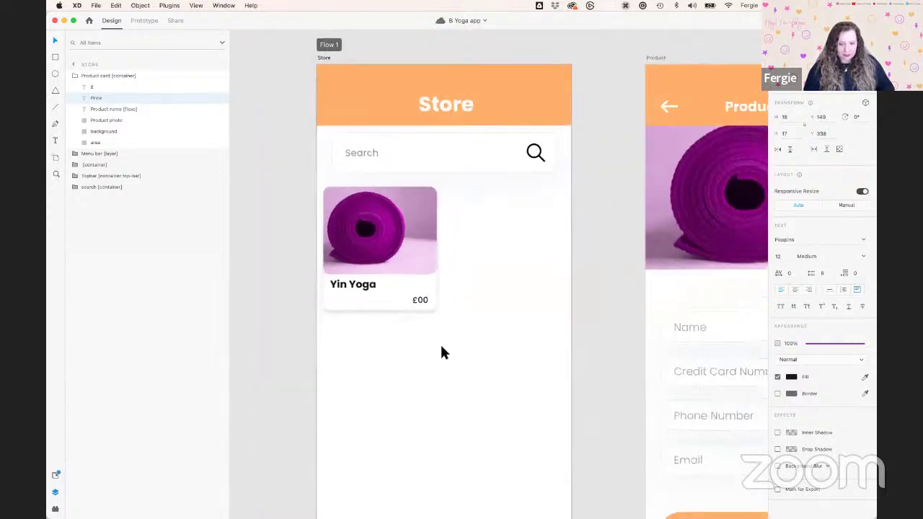
scroll(442, 350, "down", 3)
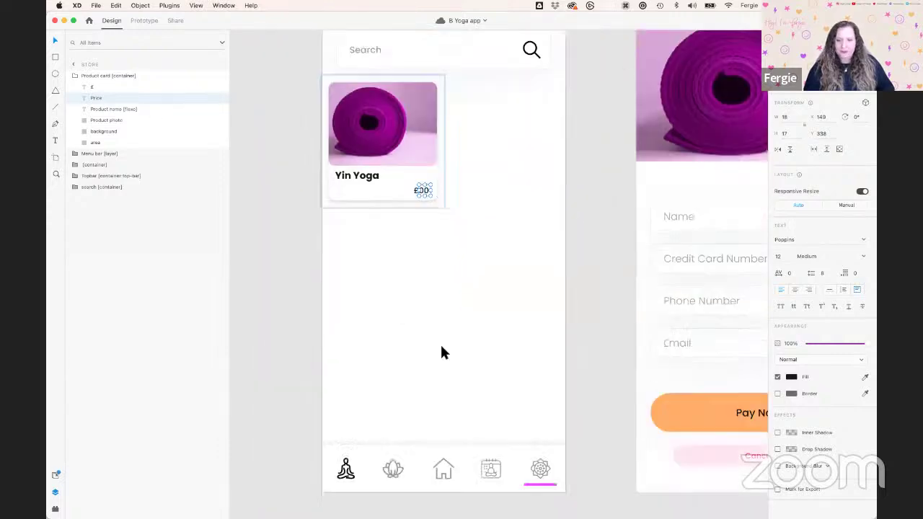
left_click(411, 476)
left_click(449, 495)
scroll(449, 495, "up", 3)
left_click(408, 469)
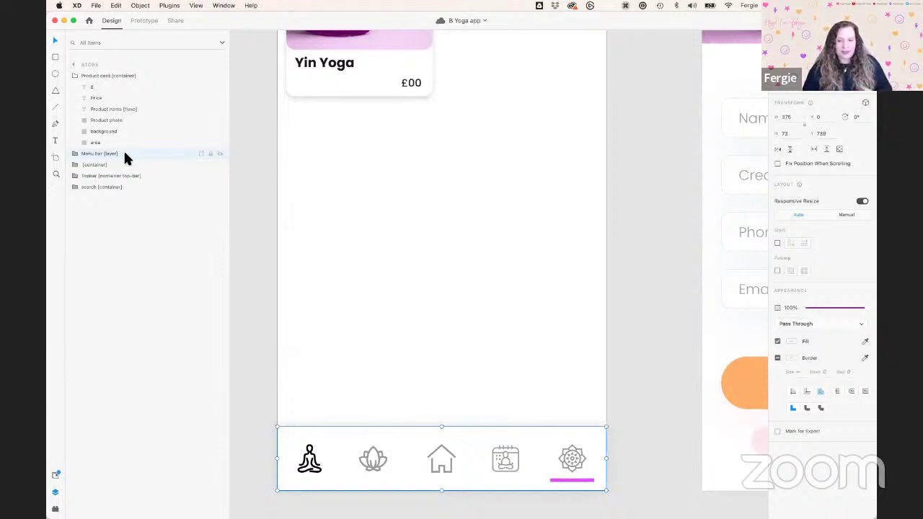
left_click(75, 155)
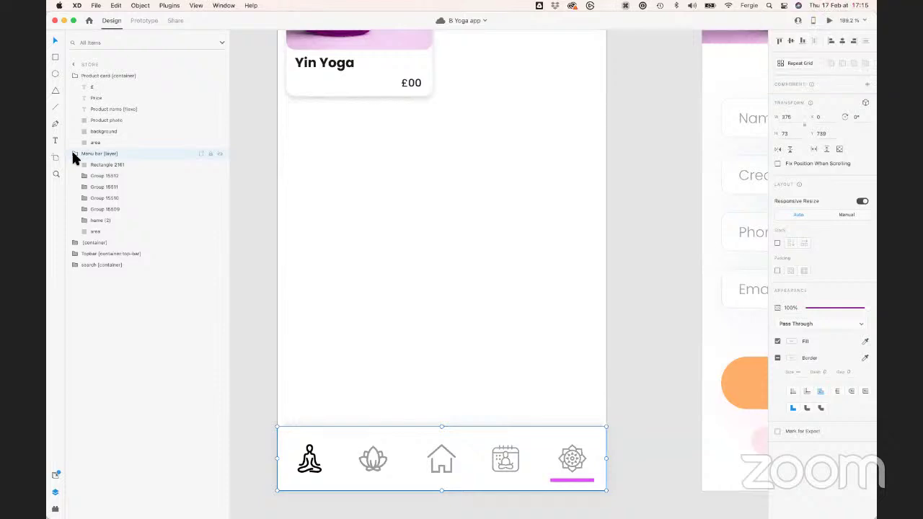
left_click(75, 154)
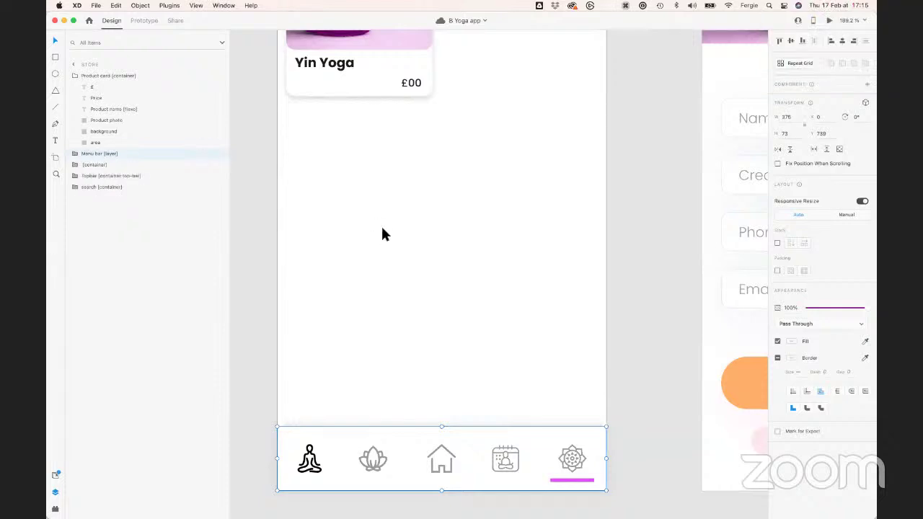
left_click(657, 103)
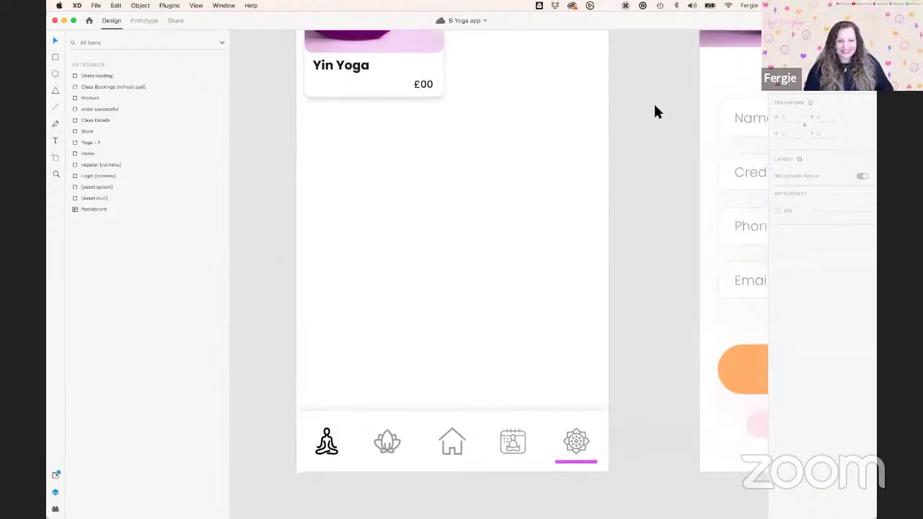
Pan to the Product payment form, then switch to the Notion Payments tags
scroll(656, 103, "right", 5)
scroll(655, 103, "up", 2)
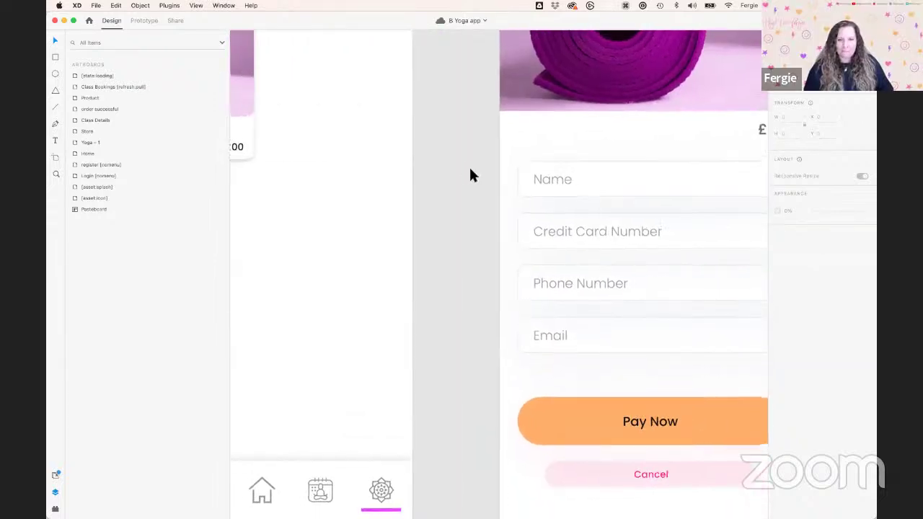
scroll(461, 162, "right", 3)
scroll(472, 215, "down", 1)
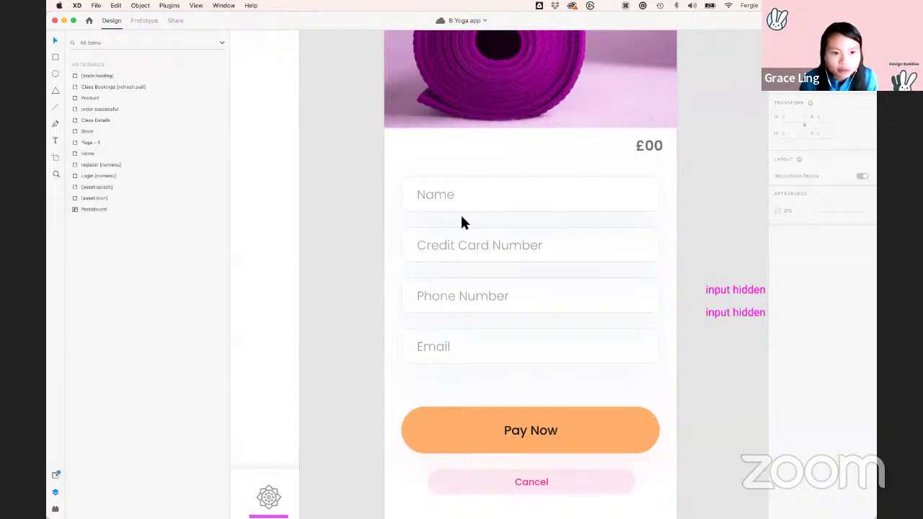
scroll(462, 221, "down", 1)
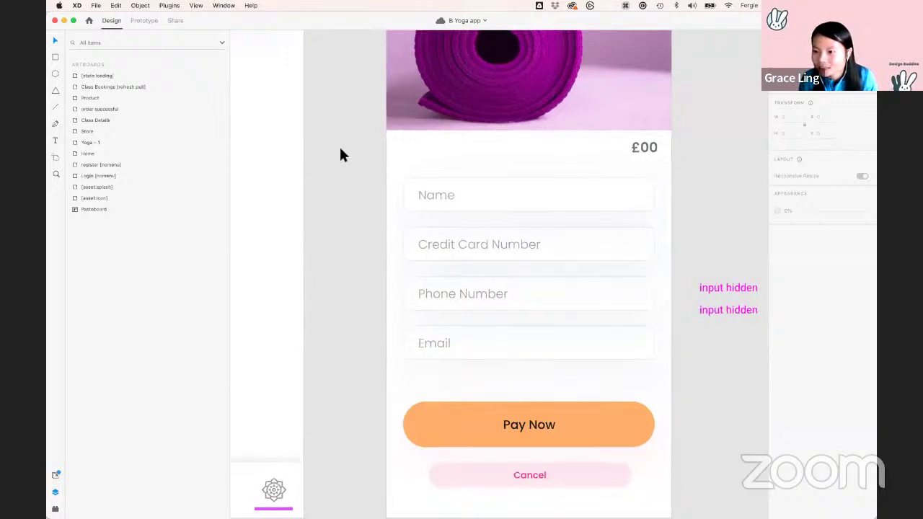
key("ctrl+Right")
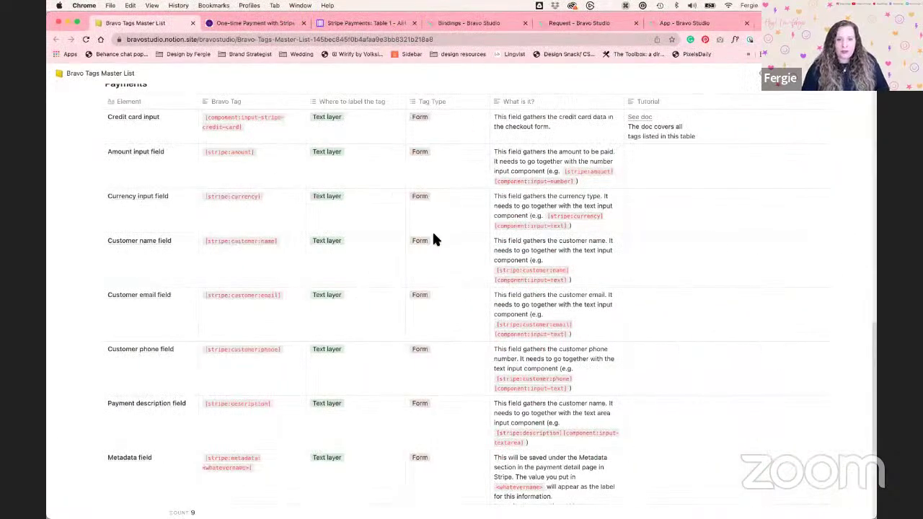
Back in Adobe XD, select the Search text on the Store screen
scroll(437, 244, "up", 3)
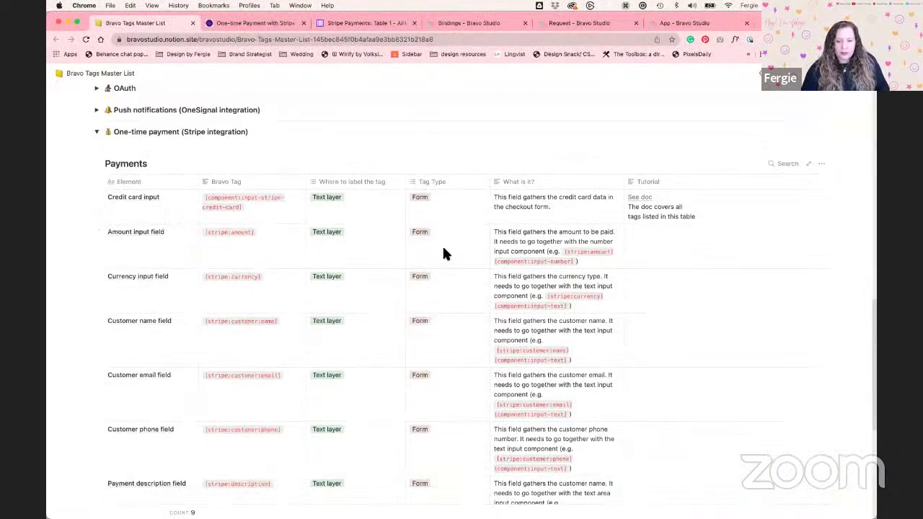
key("ctrl+Left")
scroll(452, 274, "up", 3)
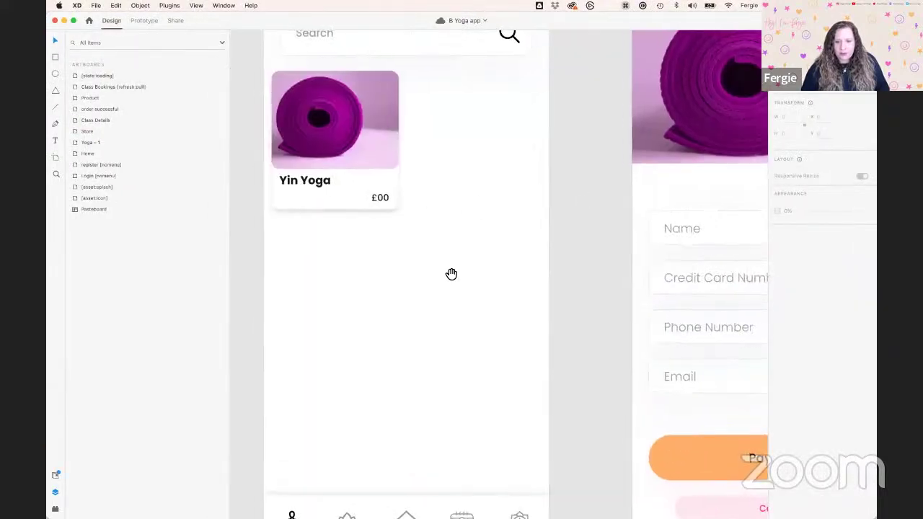
scroll(452, 274, "up", 5)
left_click(371, 205, "super")
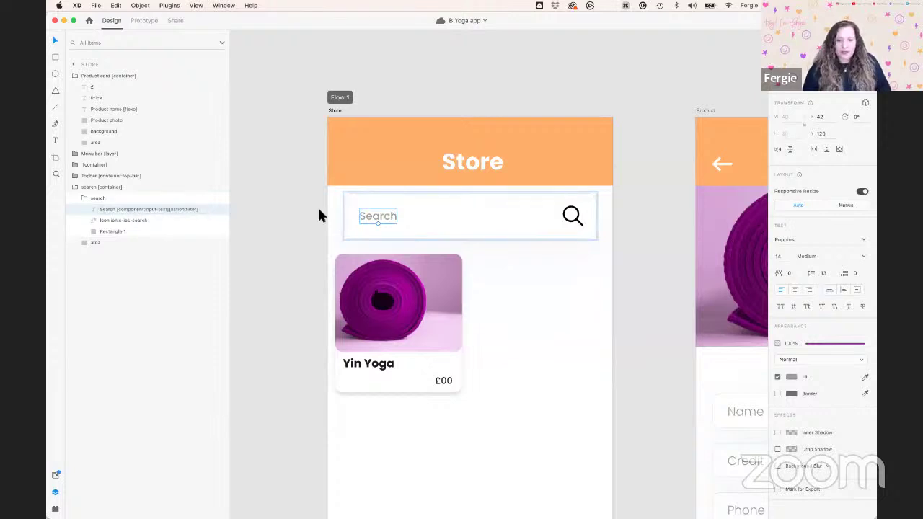
In Notion, select the 'Where to label' cells of four payment tags and scroll up to the tag sections
key("ctrl+Right")
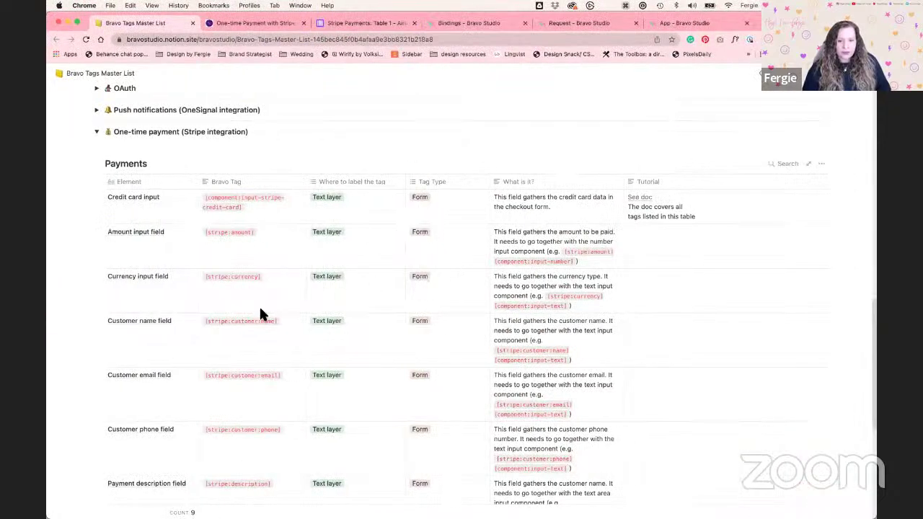
left_click_drag(338, 322, 326, 202)
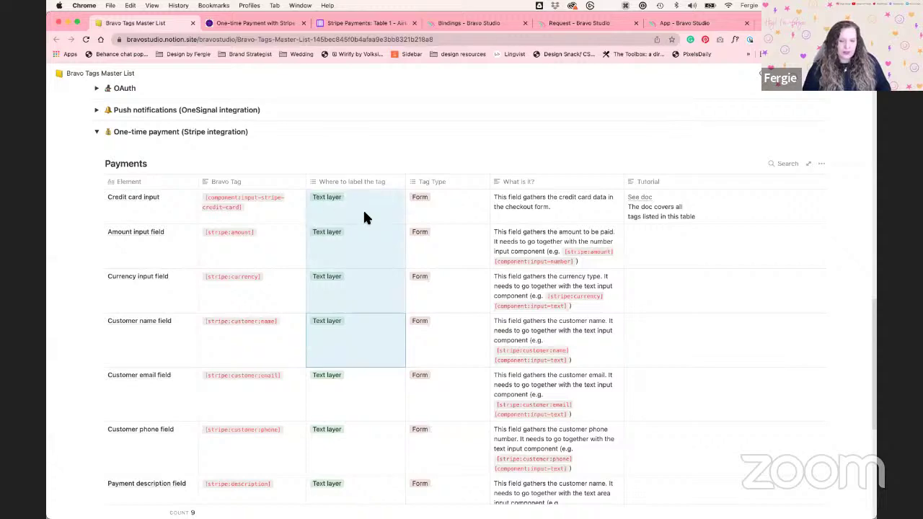
scroll(372, 310, "down", 4)
scroll(372, 314, "up", 2)
scroll(371, 309, "up", 15)
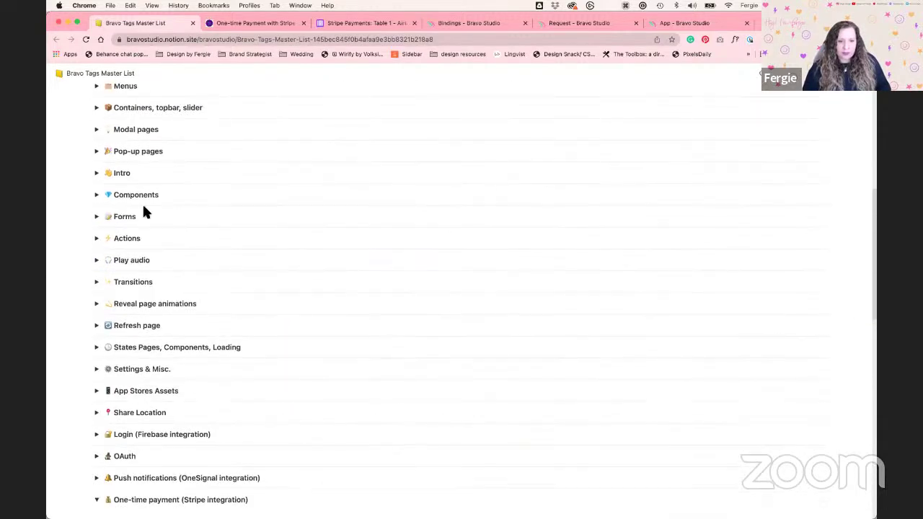
left_click(97, 197)
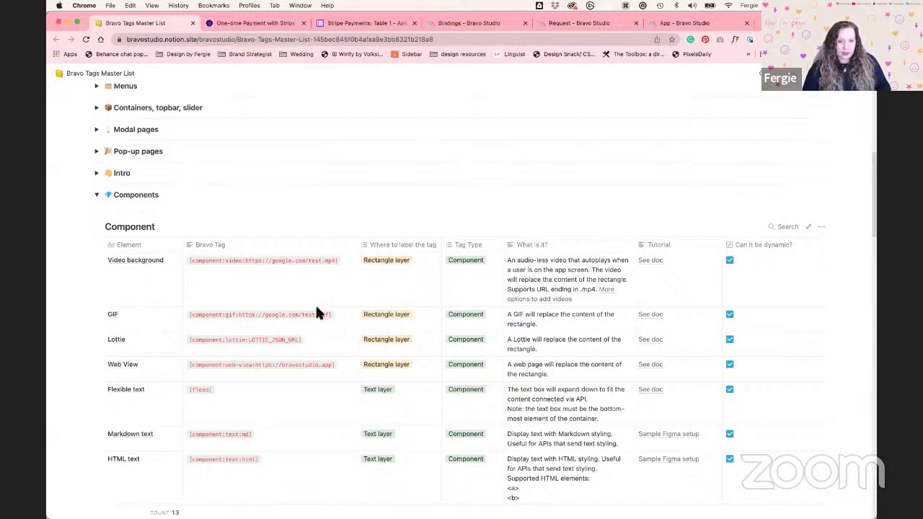
scroll(377, 321, "down", 2)
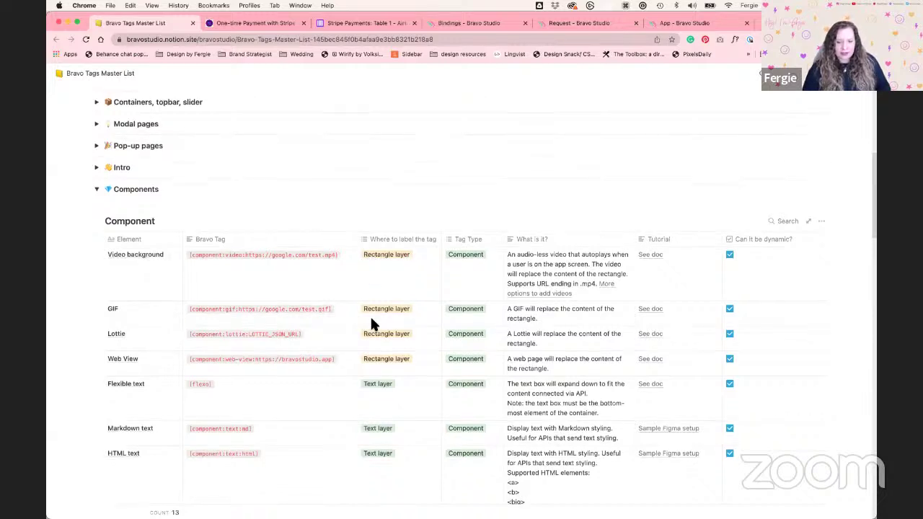
scroll(371, 320, "up", 5)
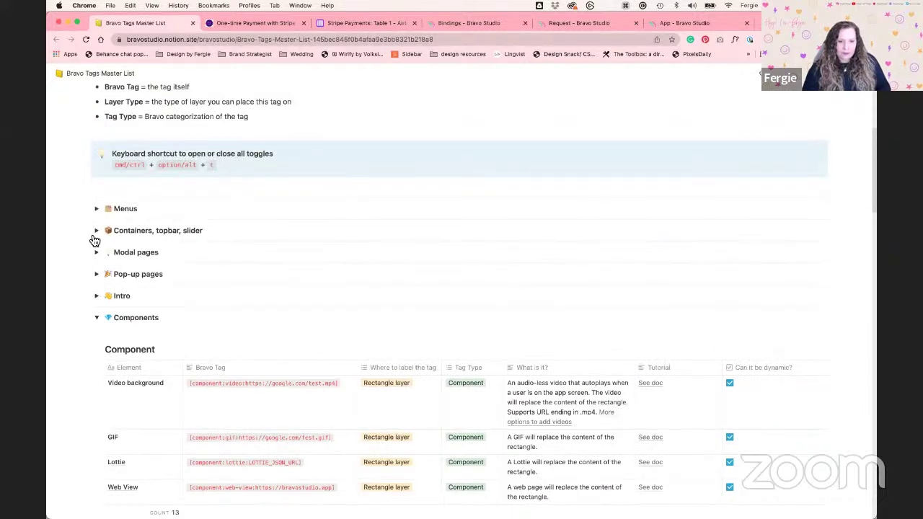
left_click(97, 317)
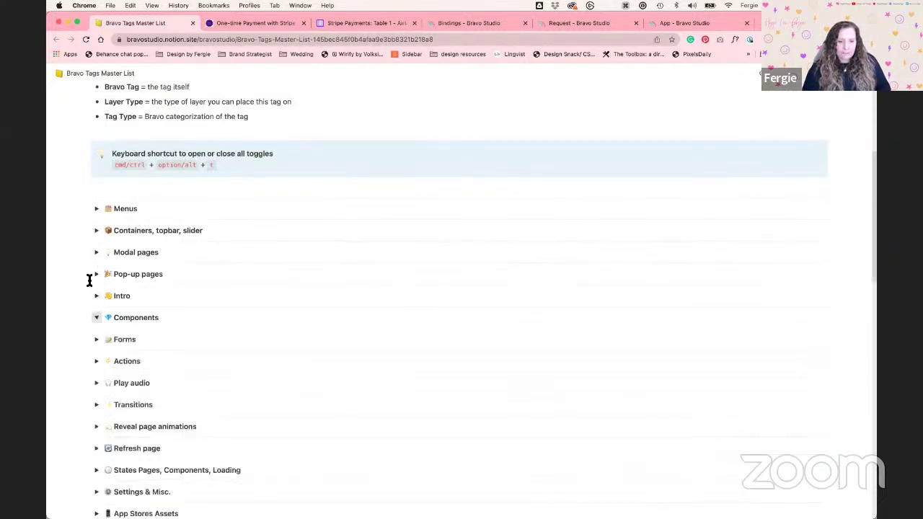
left_click(98, 233)
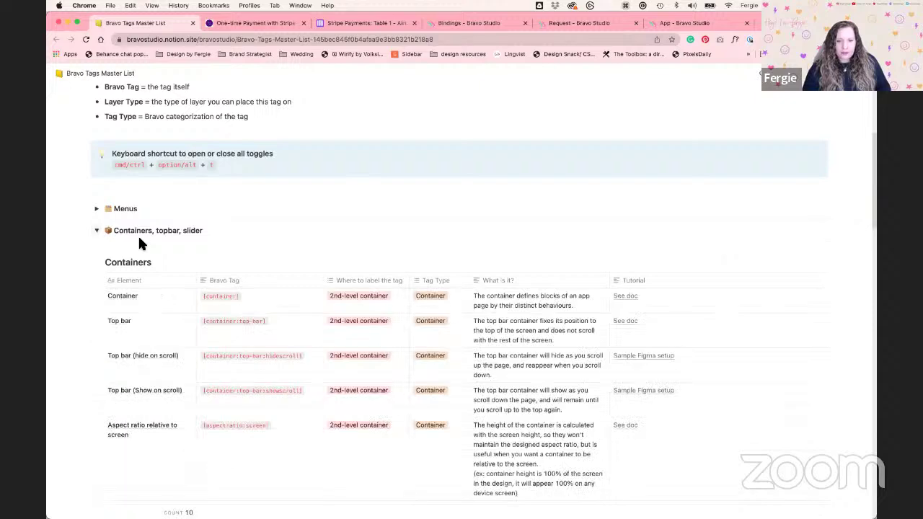
scroll(346, 288, "down", 1)
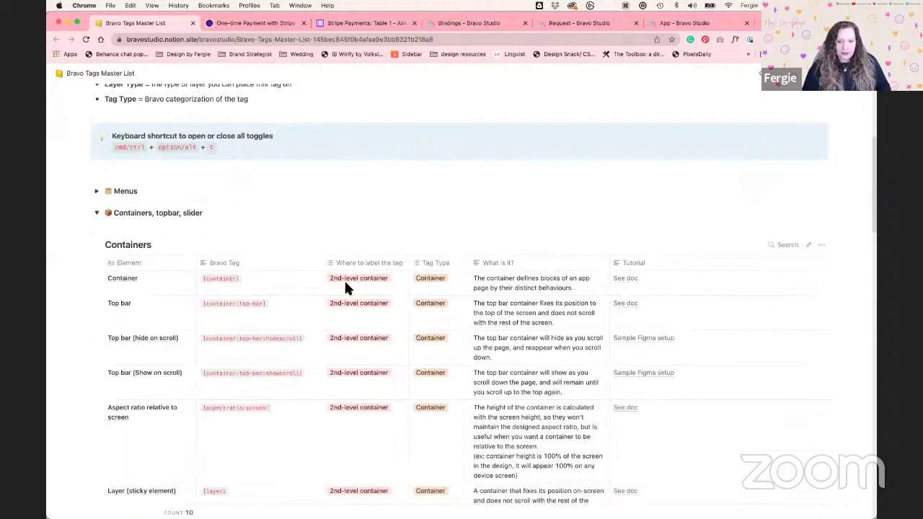
left_click(369, 276)
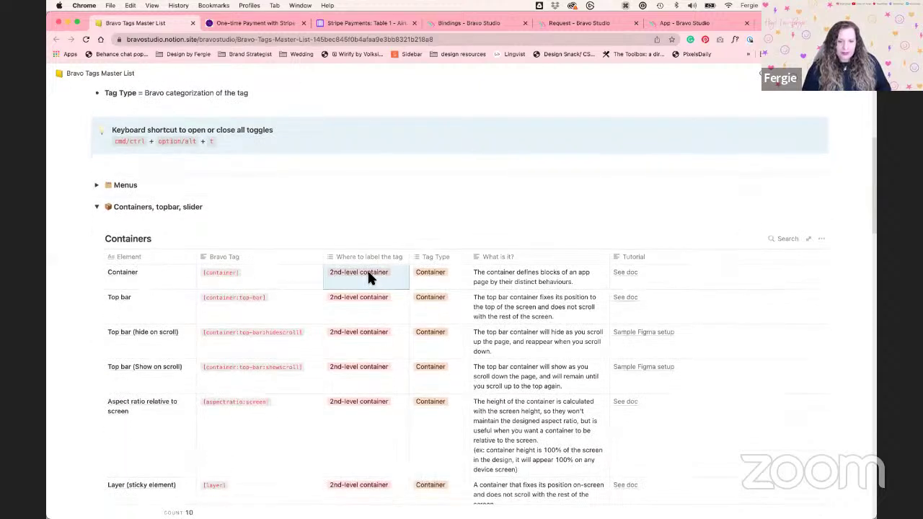
left_click(96, 184)
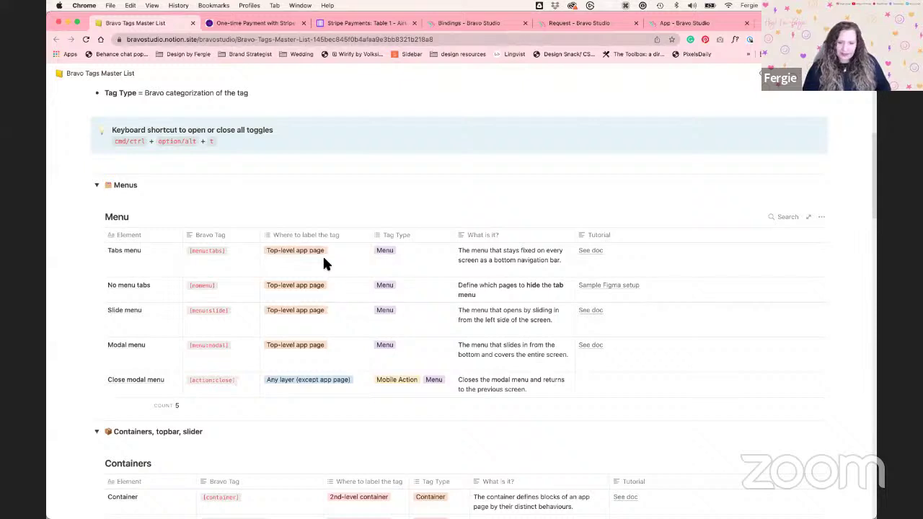
scroll(323, 261, "down", 3)
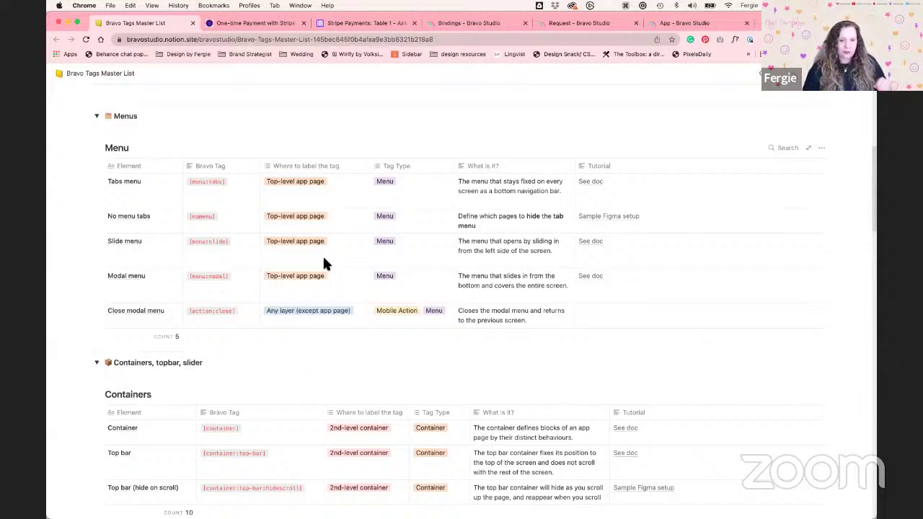
left_click(283, 188)
left_click(351, 249)
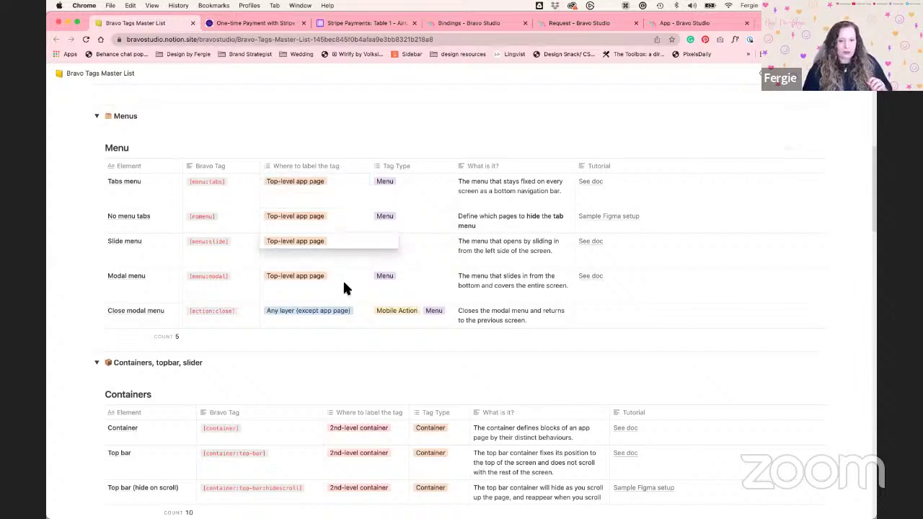
left_click(97, 118)
left_click(97, 116)
left_click(98, 139)
scroll(137, 196, "down", 6)
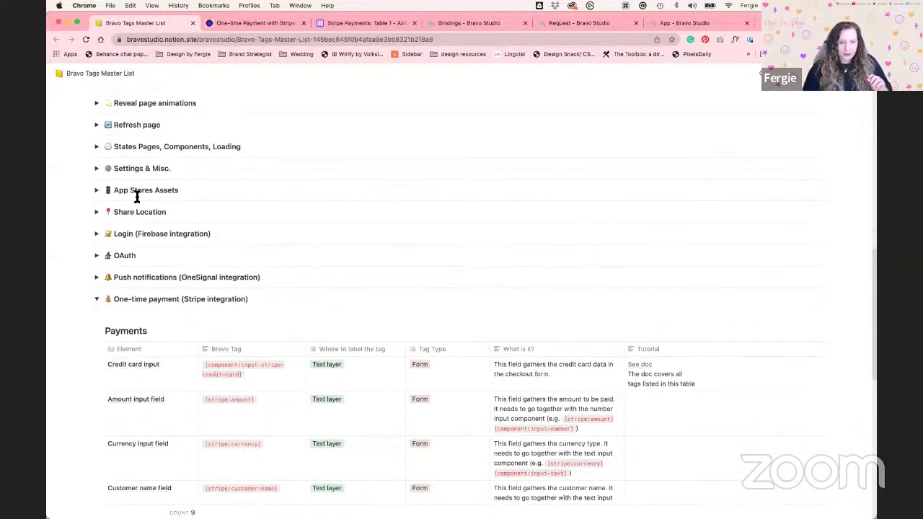
Expand App Stores Assets, view the App icon's [asset:icon] tag, collapse the section and return to Adobe XD
left_click(98, 190)
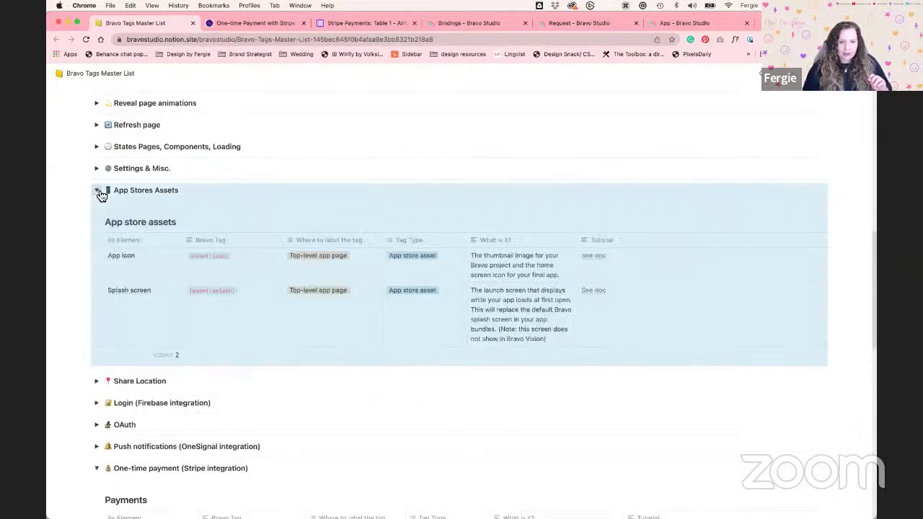
left_click(187, 256)
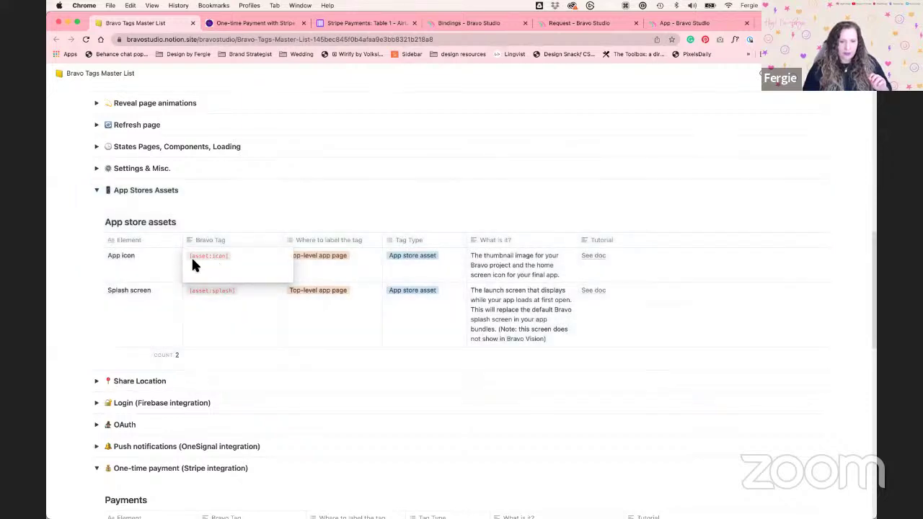
key("Escape")
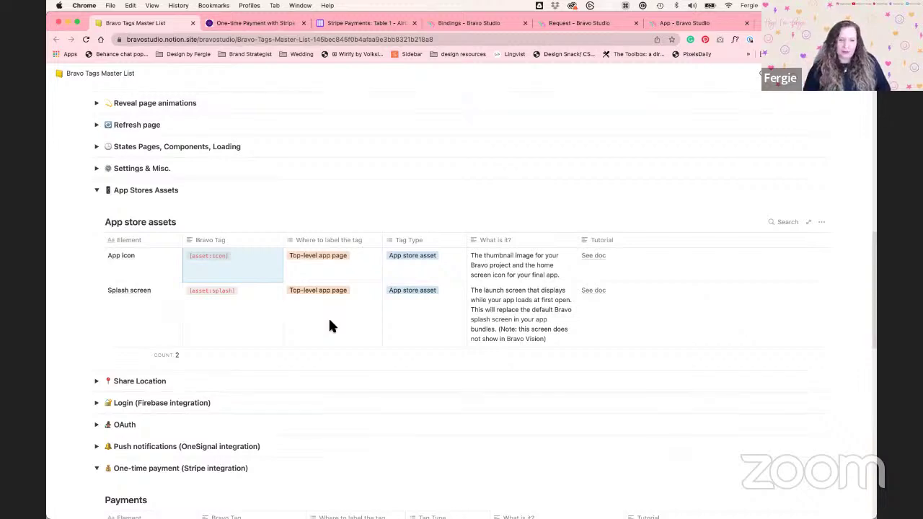
left_click(97, 190)
key("ctrl+Left")
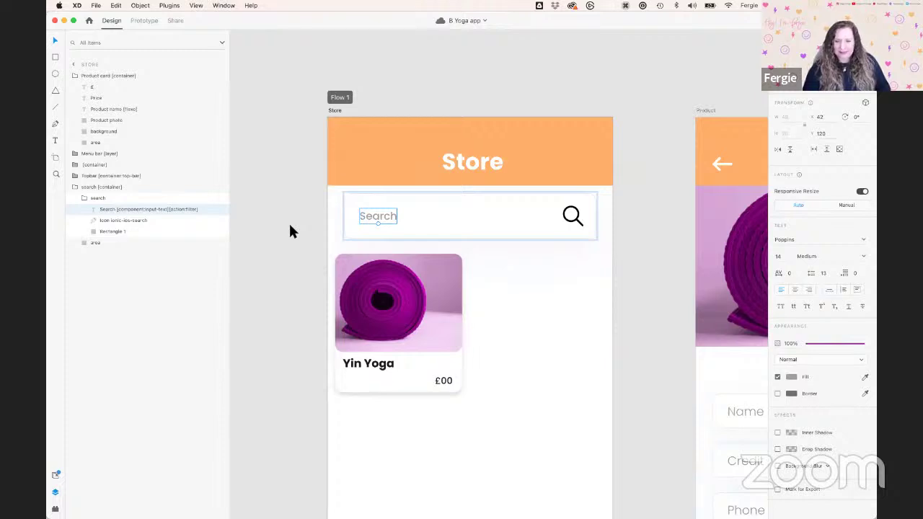
Stop editing the Search text and pan to the Product artboard's checkout form with Pay Now and Cancel
left_click(290, 226)
scroll(290, 225, "down", 2)
left_click_drag(618, 210, 313, 171)
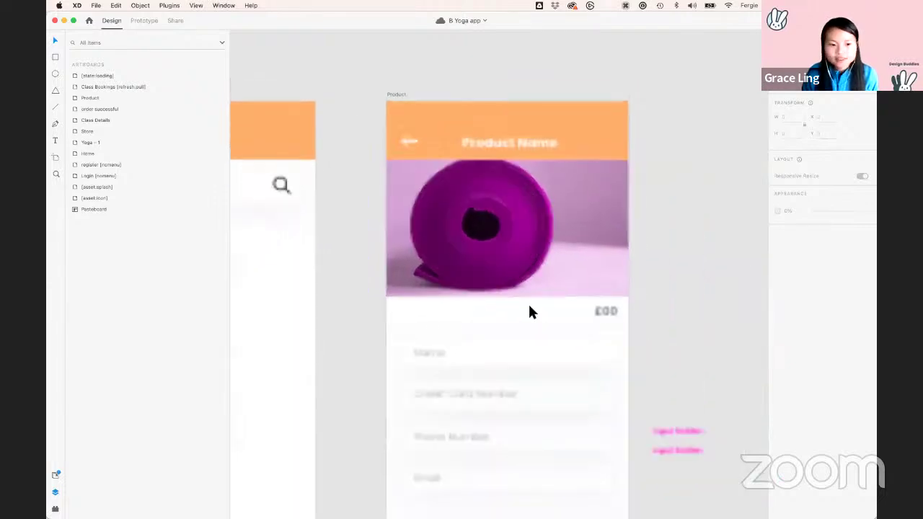
scroll(645, 303, "down", 1)
left_click_drag(372, 293, 365, 275)
scroll(646, 308, "down", 1)
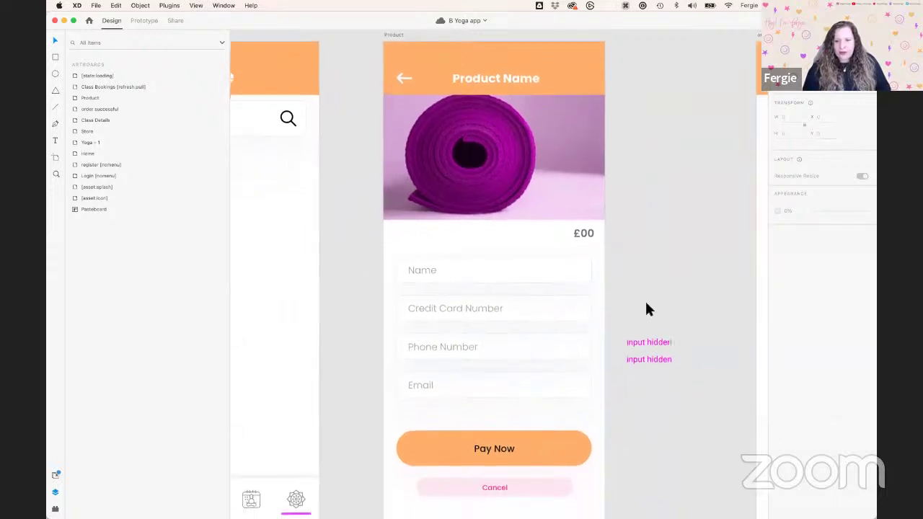
scroll(645, 308, "down", 1)
left_click_drag(674, 238, 663, 240)
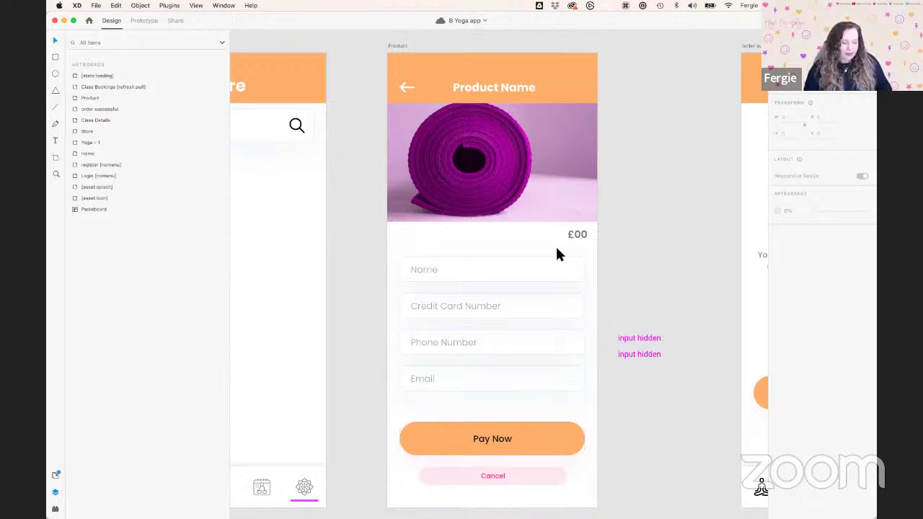
Select the Product screen's top bar and its photo-and-price group to check their layers
scroll(557, 254, "down", 2)
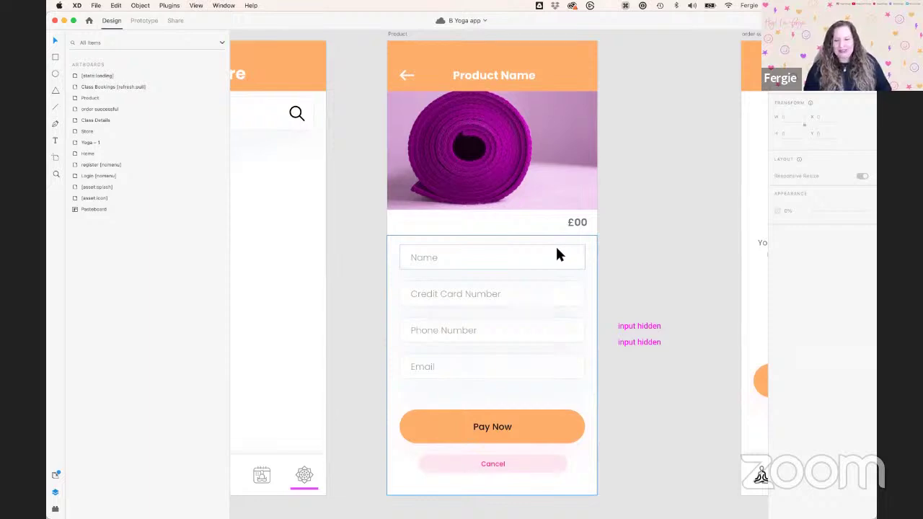
scroll(557, 254, "up", 2)
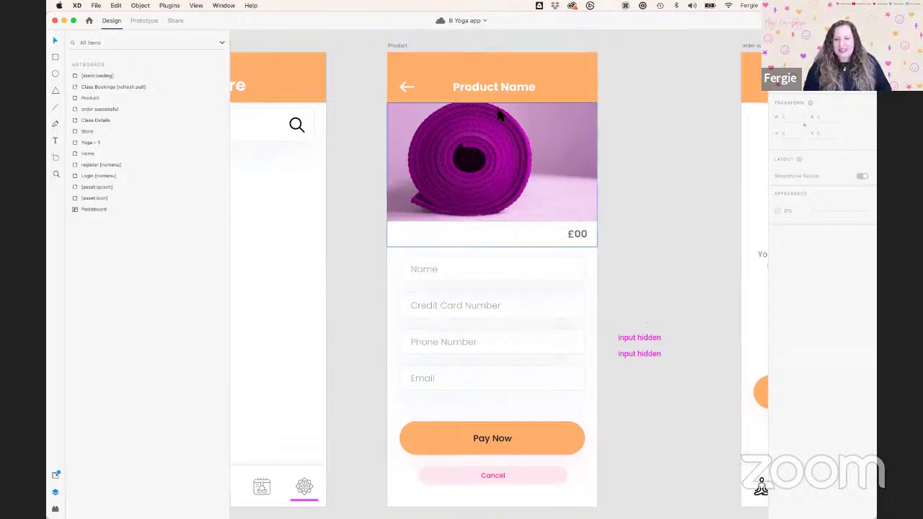
left_click(492, 78)
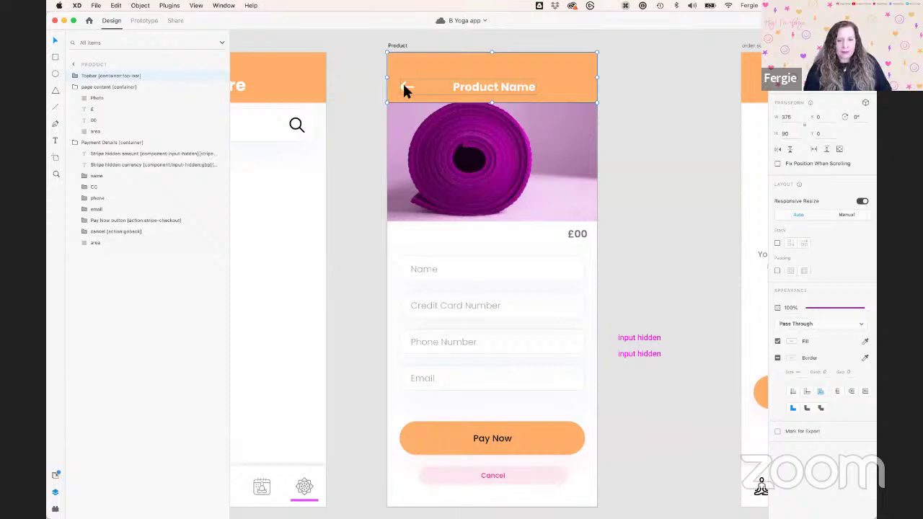
left_click(545, 219)
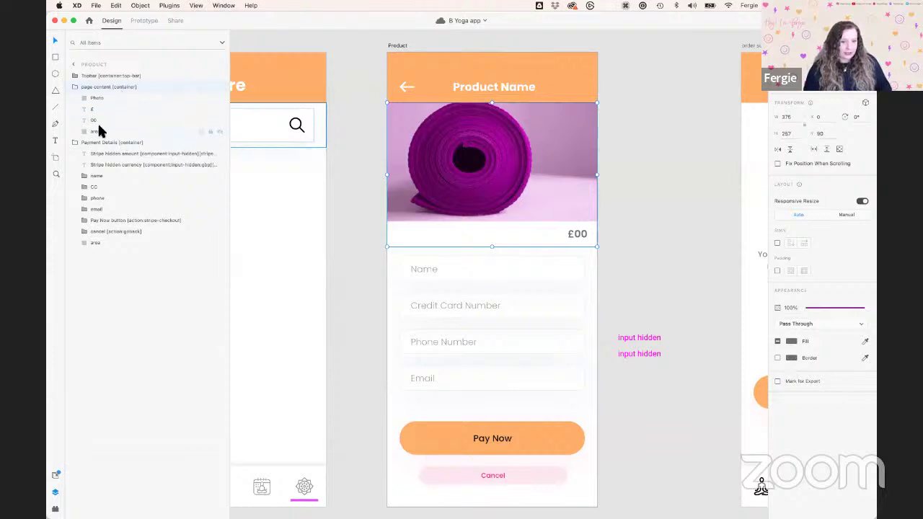
scroll(398, 238, "down", 2)
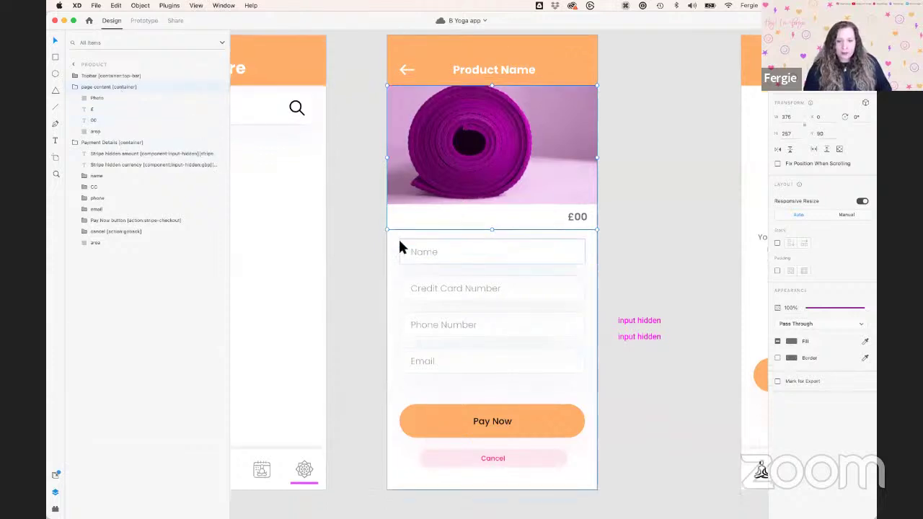
scroll(398, 237, "down", 4)
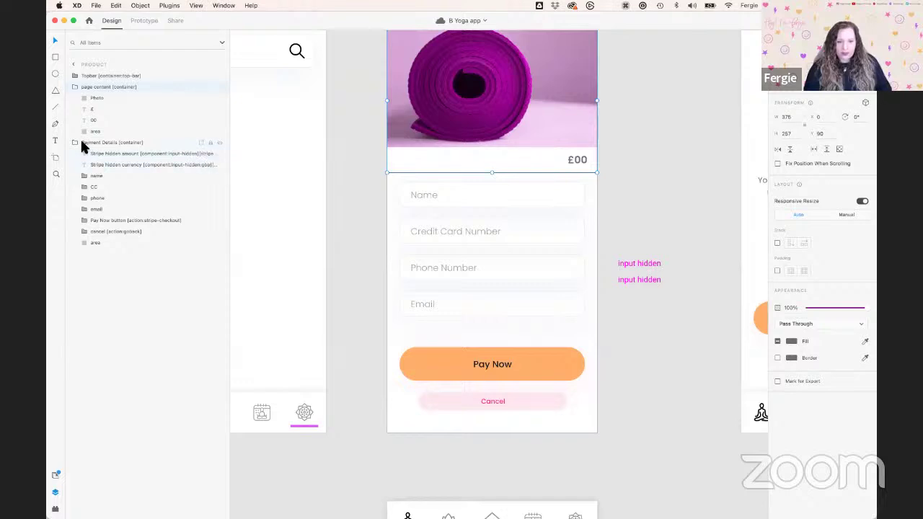
Expand Payment Details [container], check the input hidden layers, and widen the Layers panel
left_click(104, 144)
left_click(74, 87)
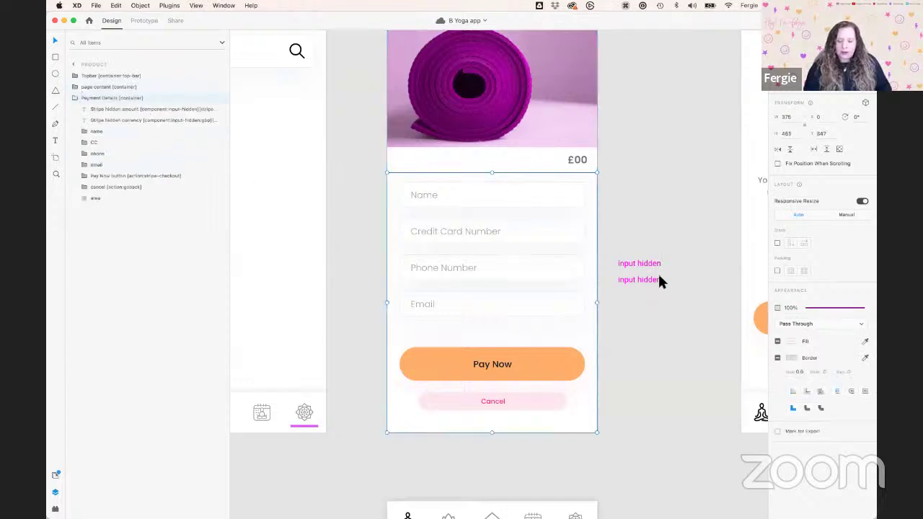
left_click(636, 267)
left_click(621, 266)
left_click(476, 241)
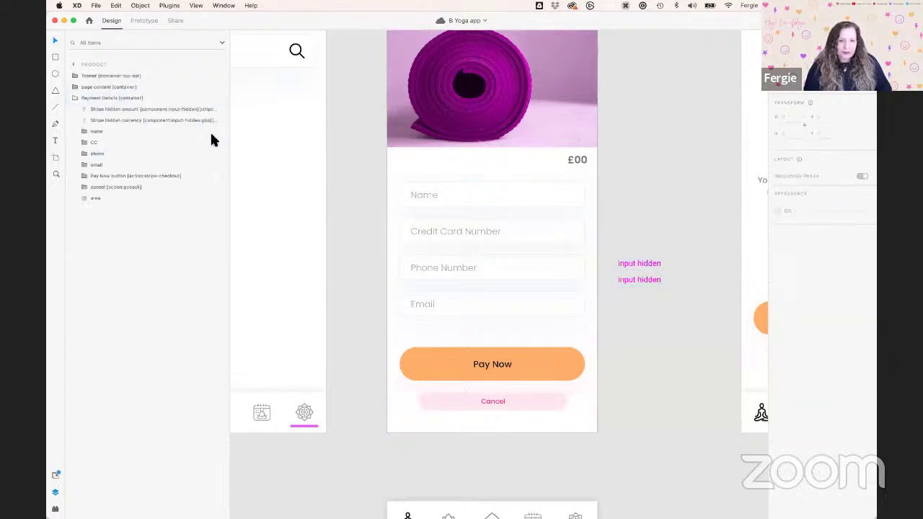
left_click_drag(230, 137, 286, 139)
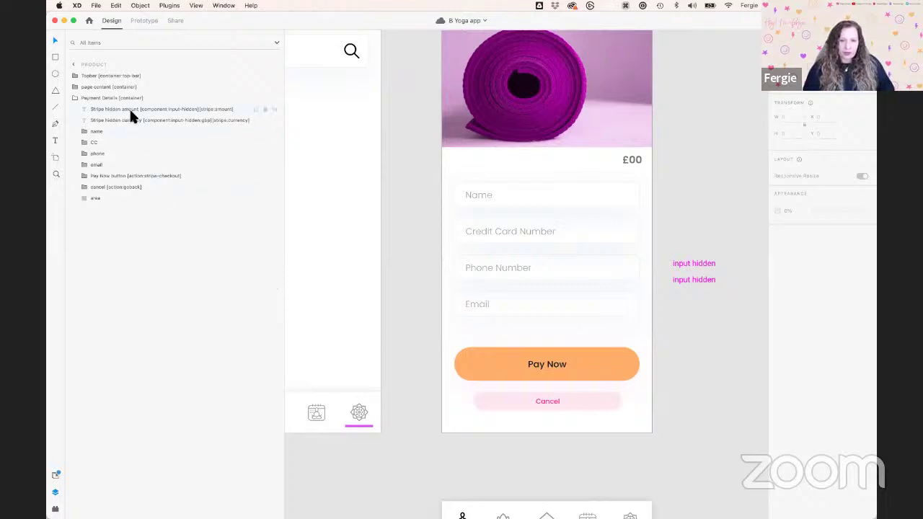
left_click(235, 121)
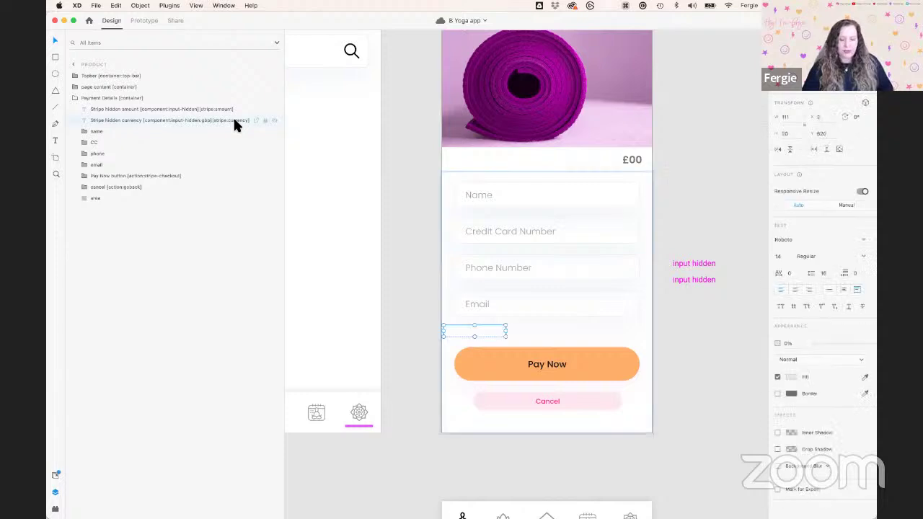
double_click(235, 121)
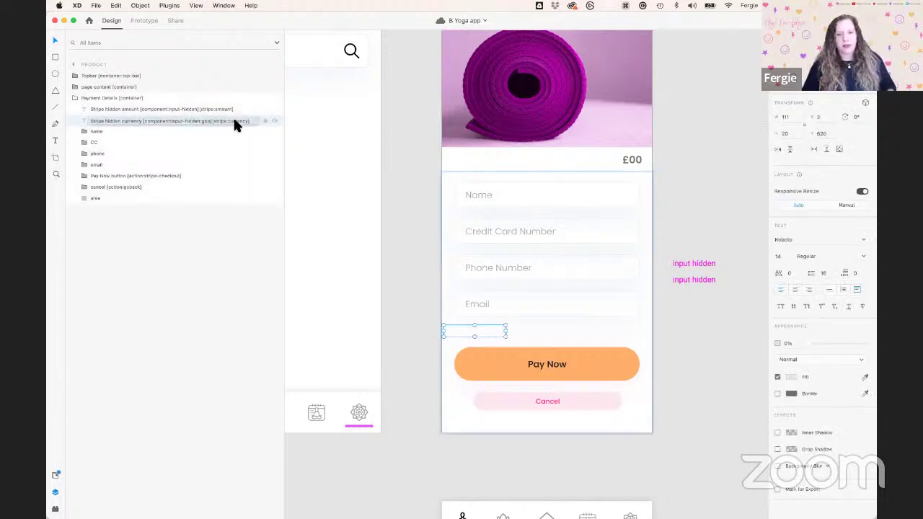
key("Return")
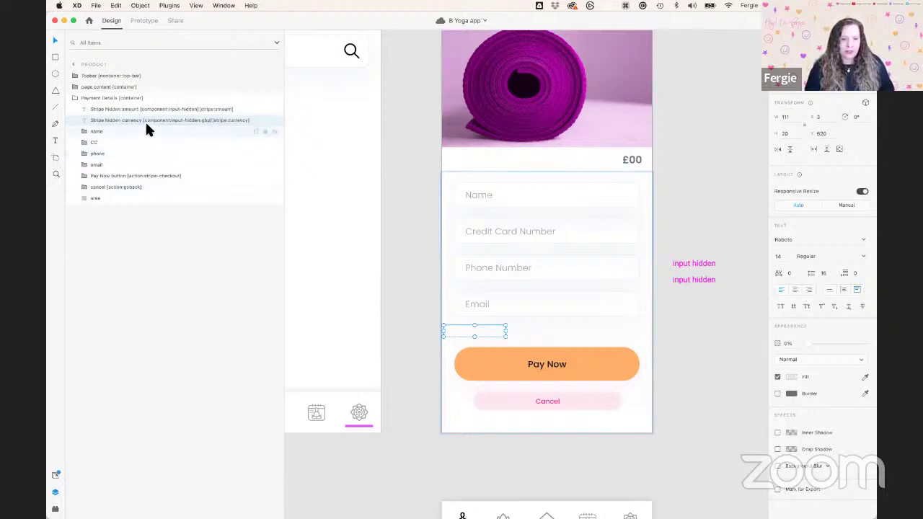
left_click_drag(156, 125, 175, 124)
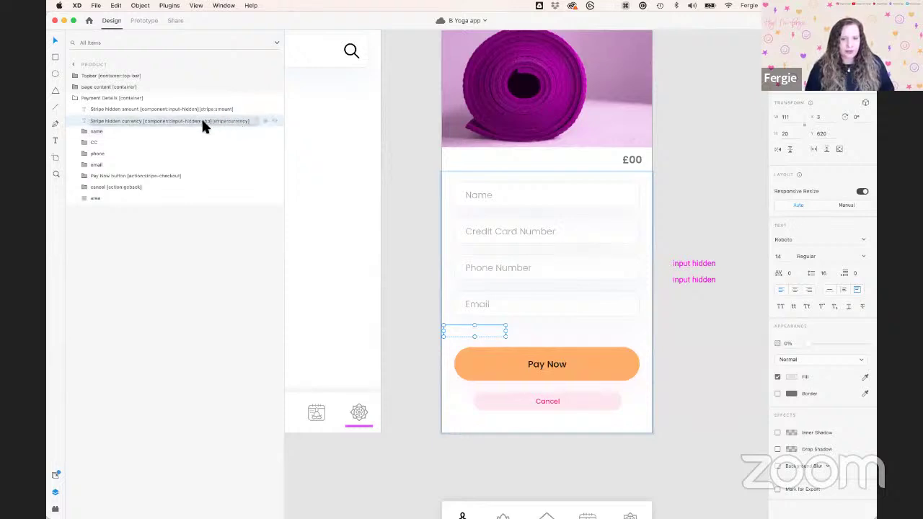
left_click_drag(195, 128, 229, 132)
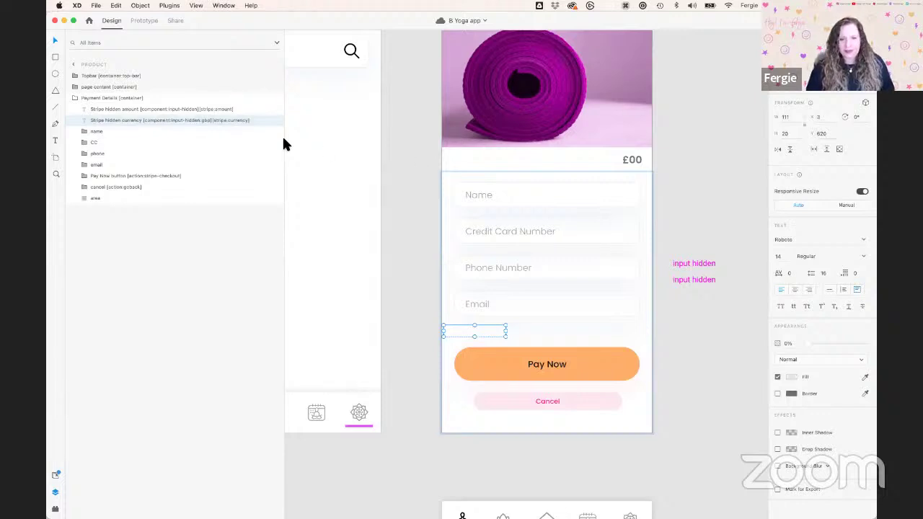
left_click(93, 112)
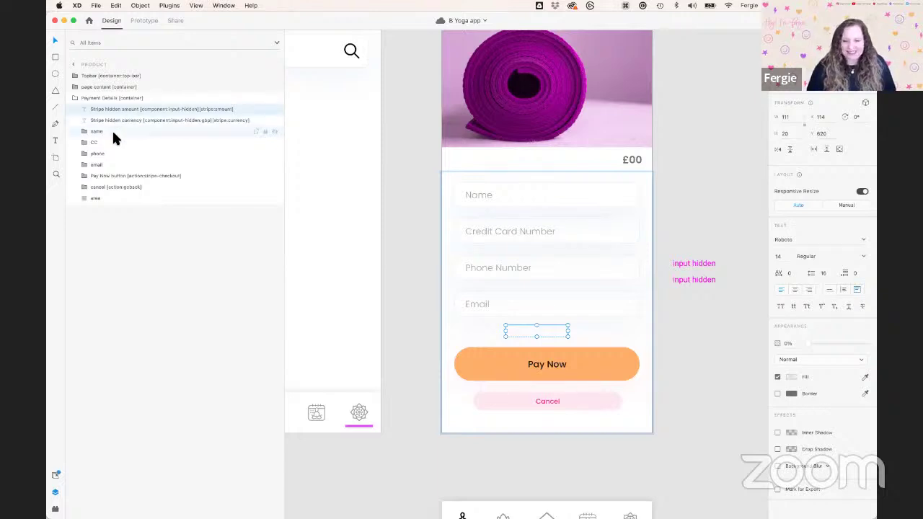
Expand the name group and inspect the tags on the Name text layer and its rectangle
left_click(493, 199)
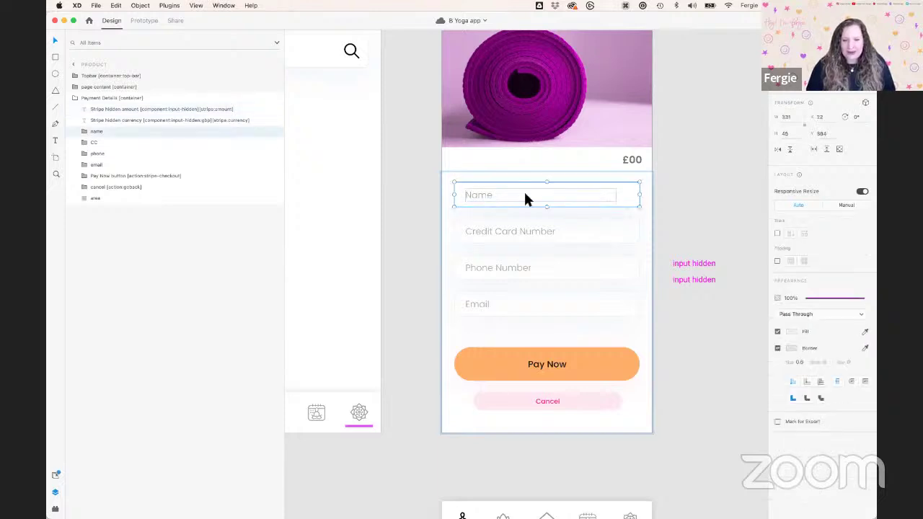
scroll(523, 190, "up", 3)
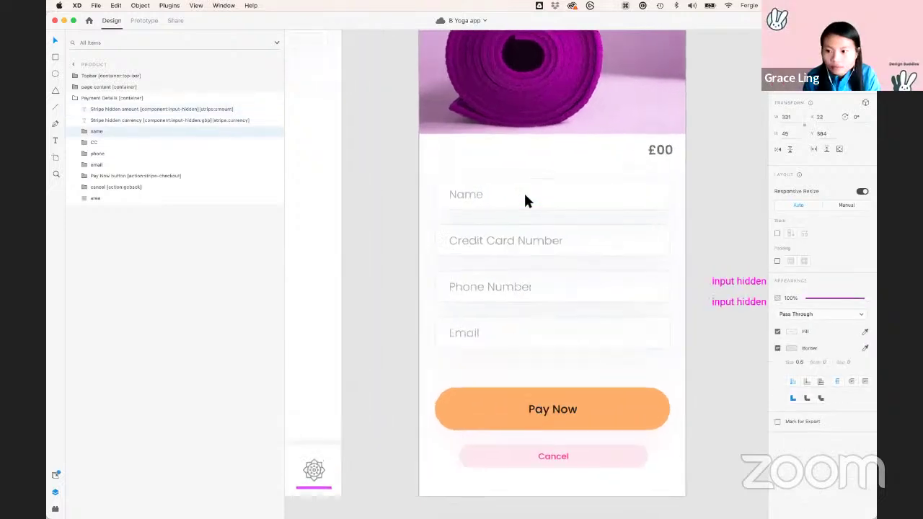
left_click(83, 131)
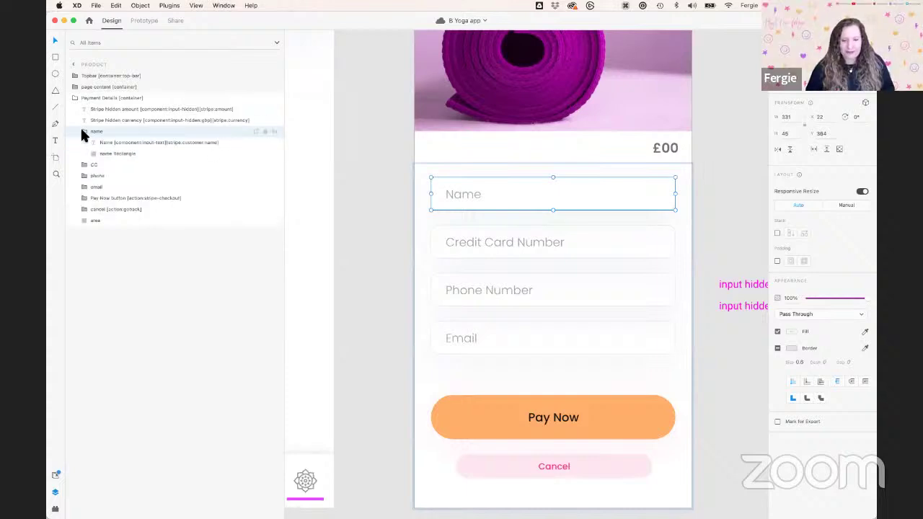
left_click(235, 142)
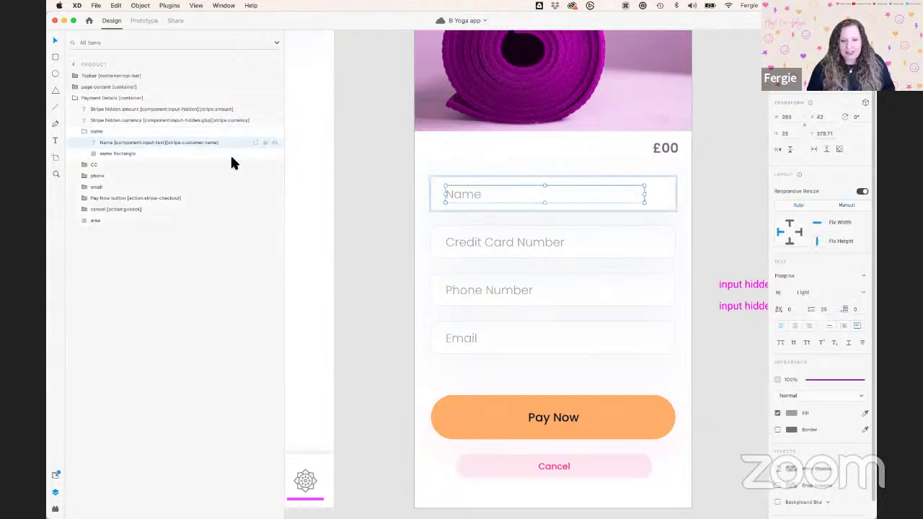
left_click(230, 154)
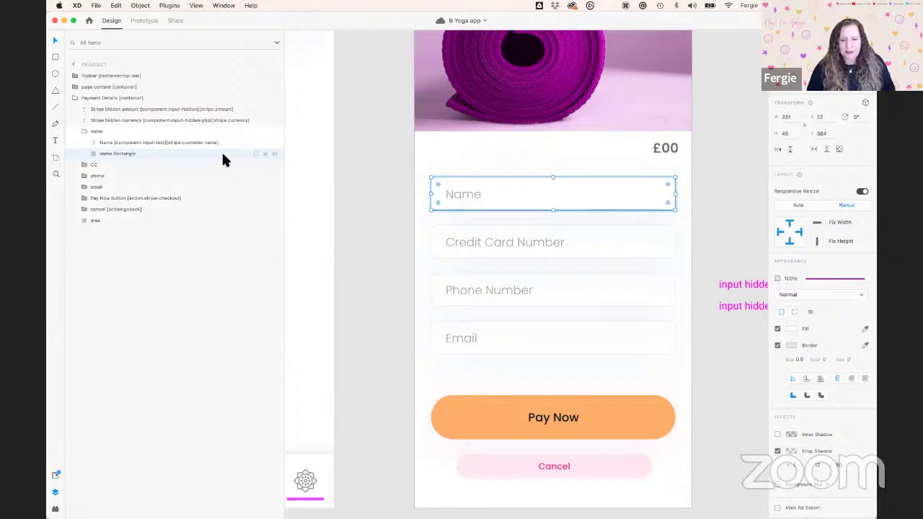
left_click(232, 143)
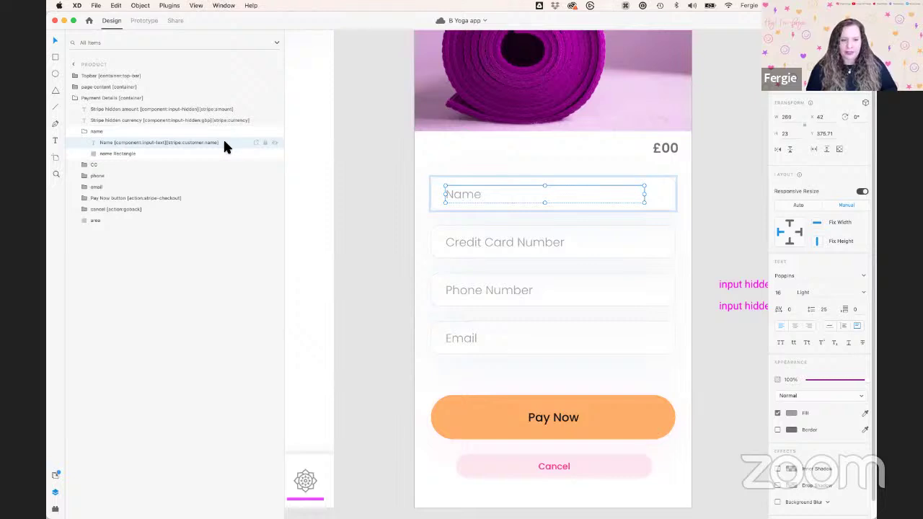
Check the Stripe tags on the credit card, Phone and Email Address text layers and the Pay Now button
left_click(84, 165)
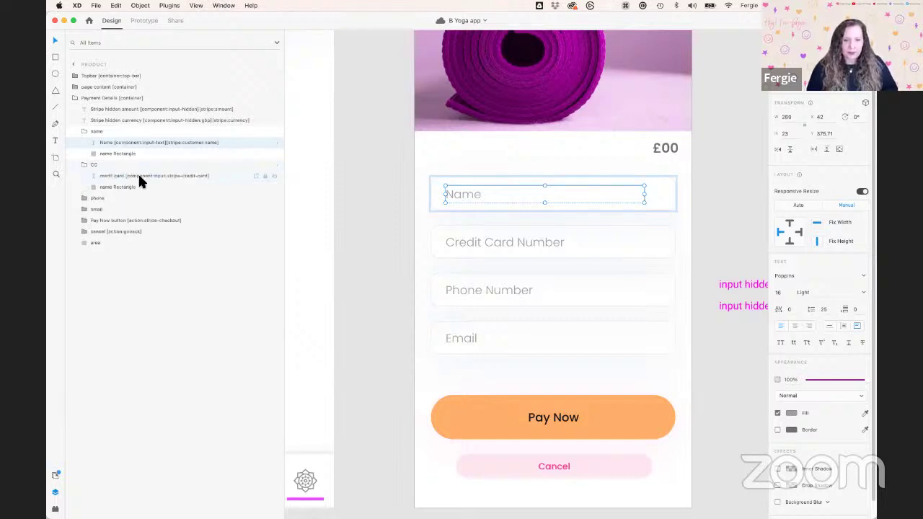
left_click(223, 184)
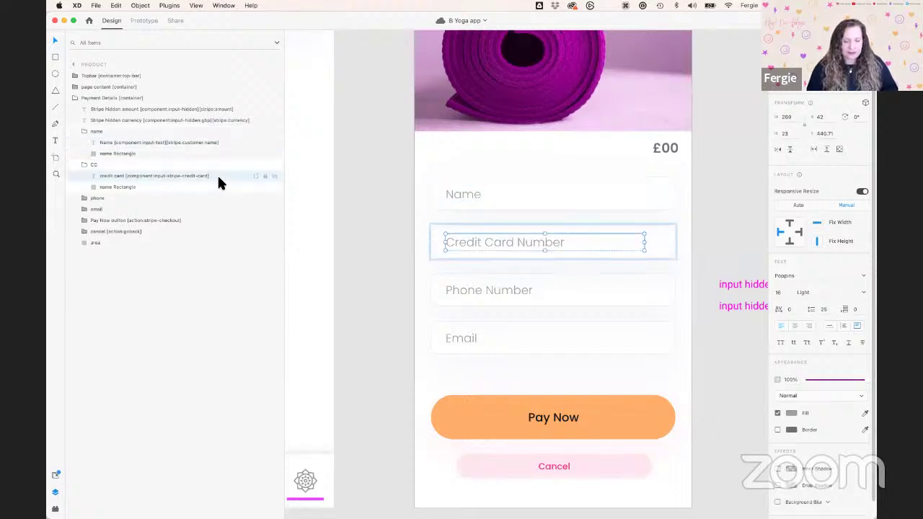
left_click(84, 199)
left_click(242, 210)
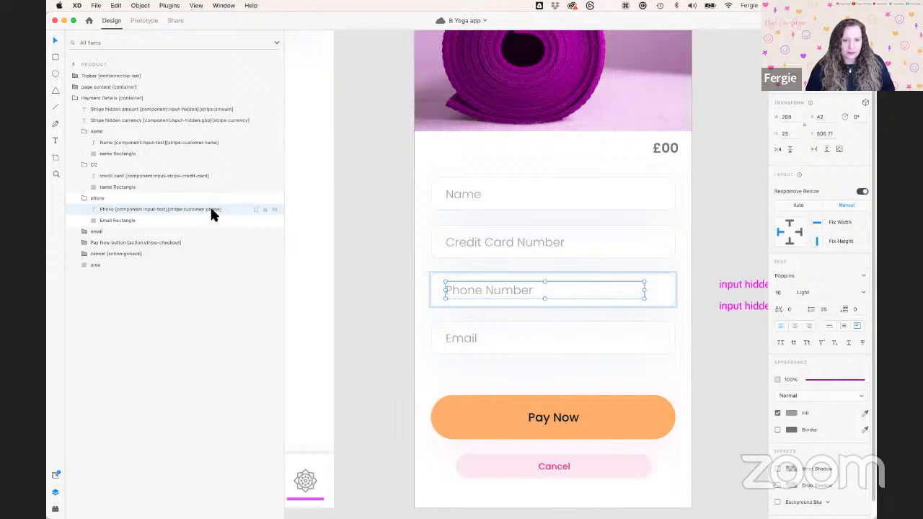
left_click(85, 232)
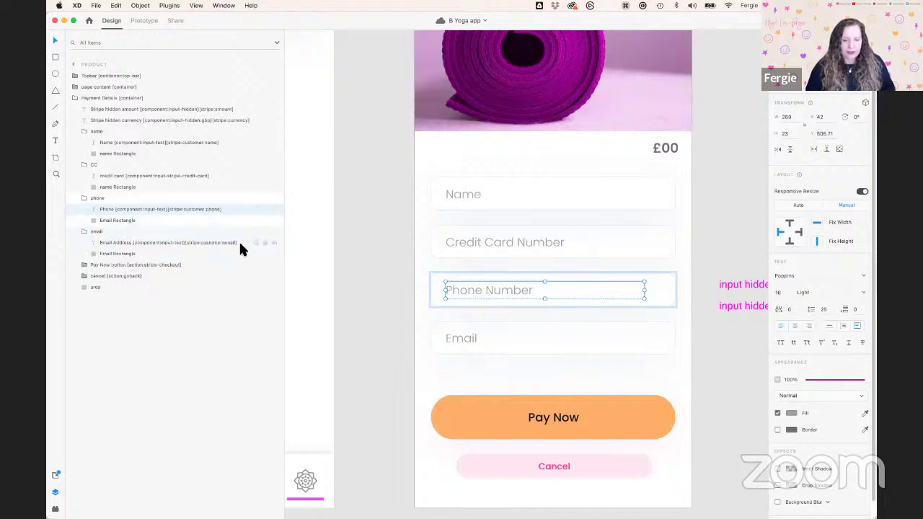
left_click(153, 243)
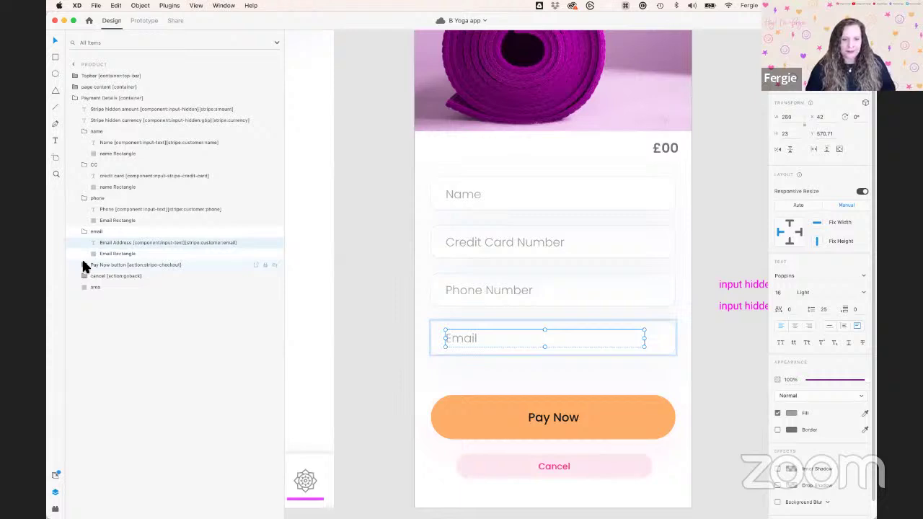
left_click(152, 264)
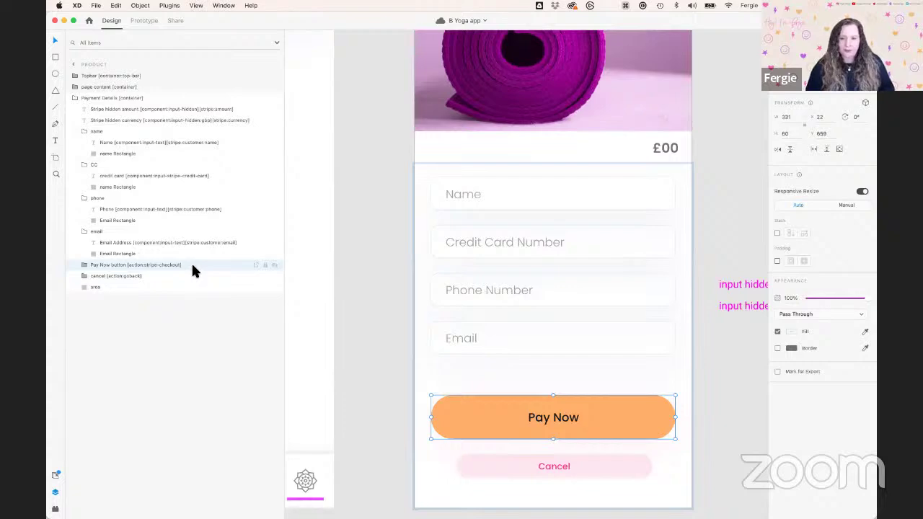
Switch to Notion's Bravo Tags Master List and scroll to its top
key("ctrl+Right")
scroll(189, 267, "up", 3)
scroll(187, 264, "up", 3)
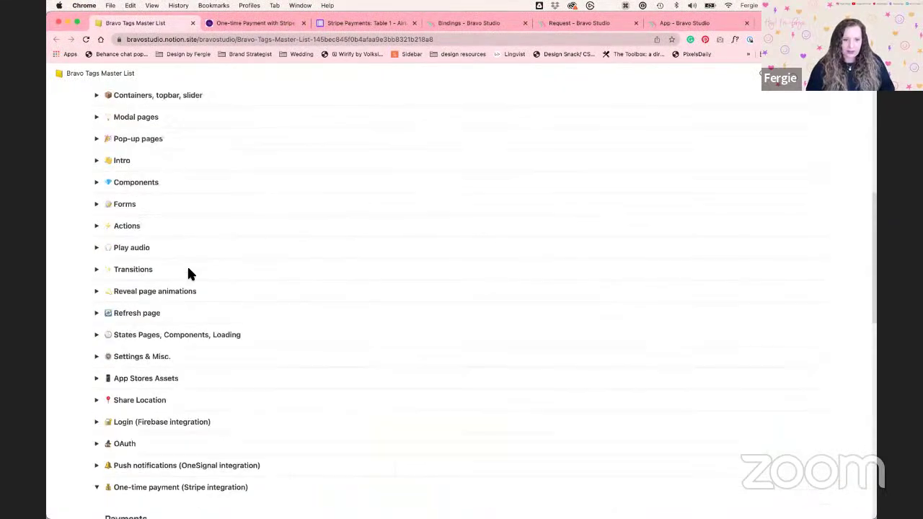
Expand the Actions section of the Bravo Tags Master List and scroll through its tags
left_click(96, 232)
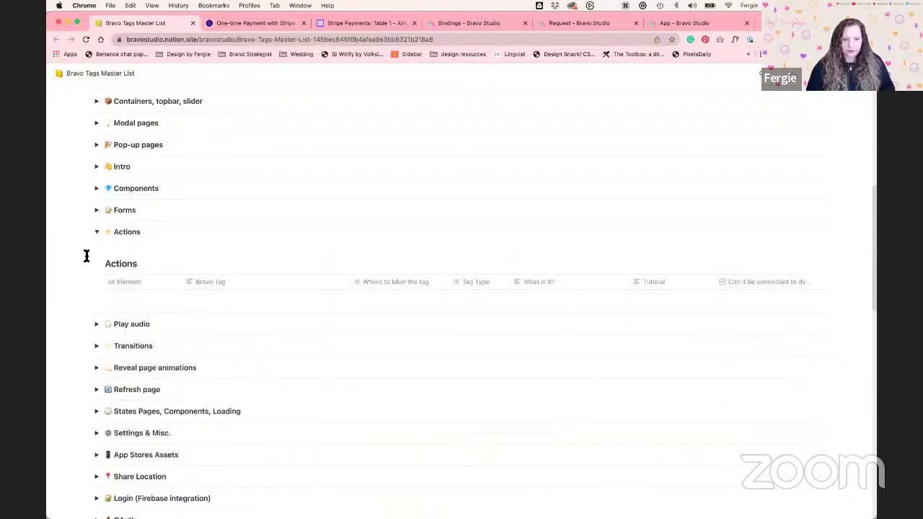
scroll(86, 256, "down", 4)
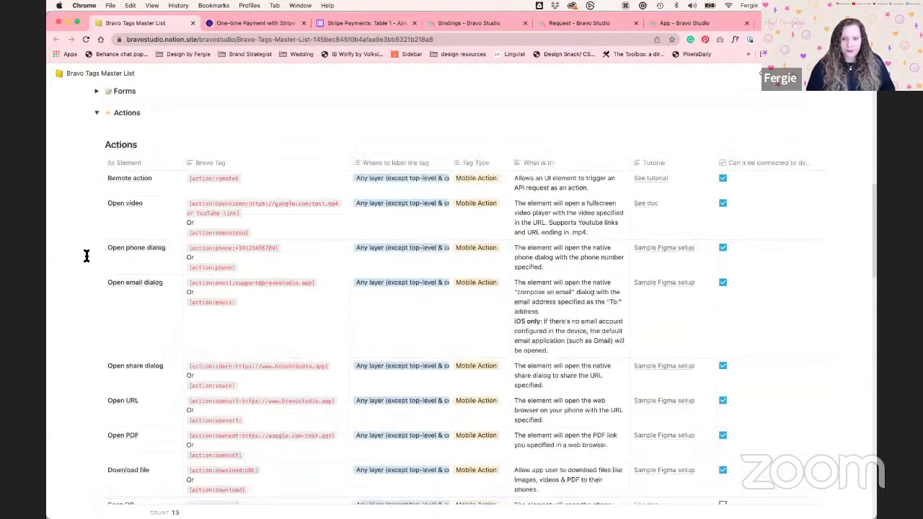
scroll(86, 256, "down", 1)
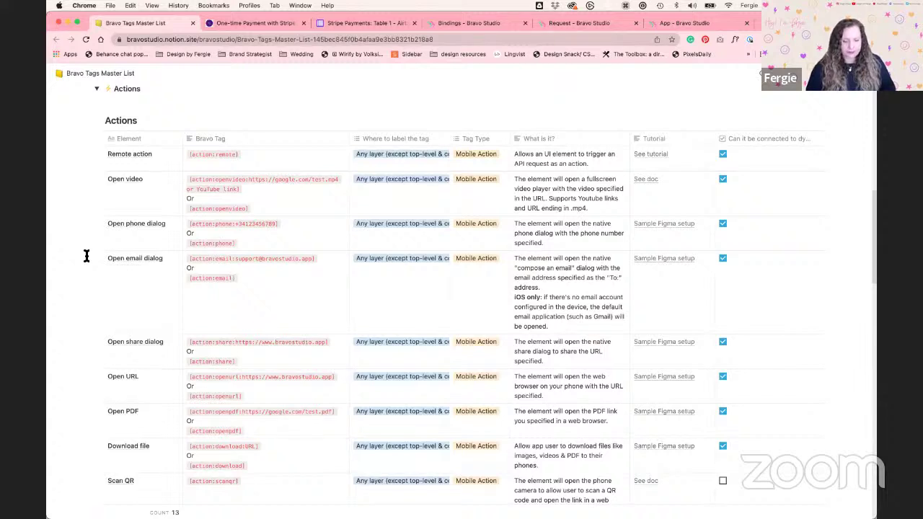
scroll(86, 255, "down", 1)
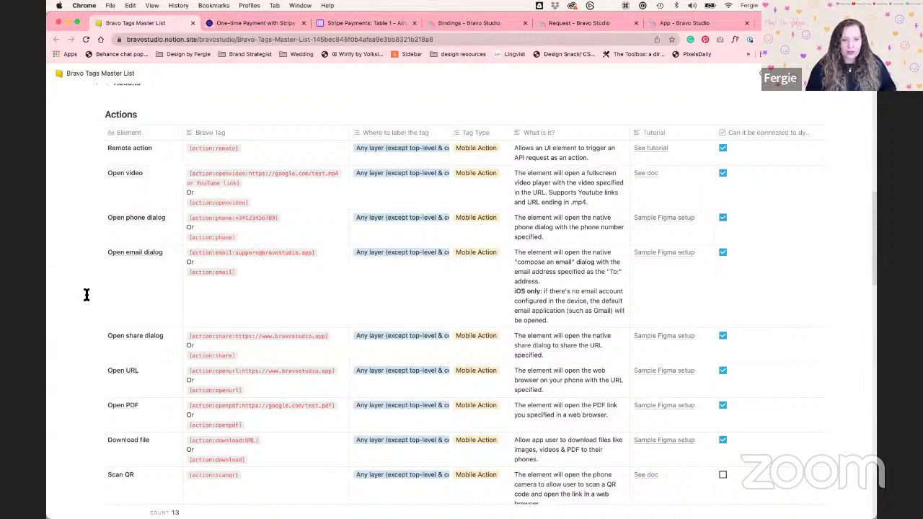
scroll(86, 295, "down", 5)
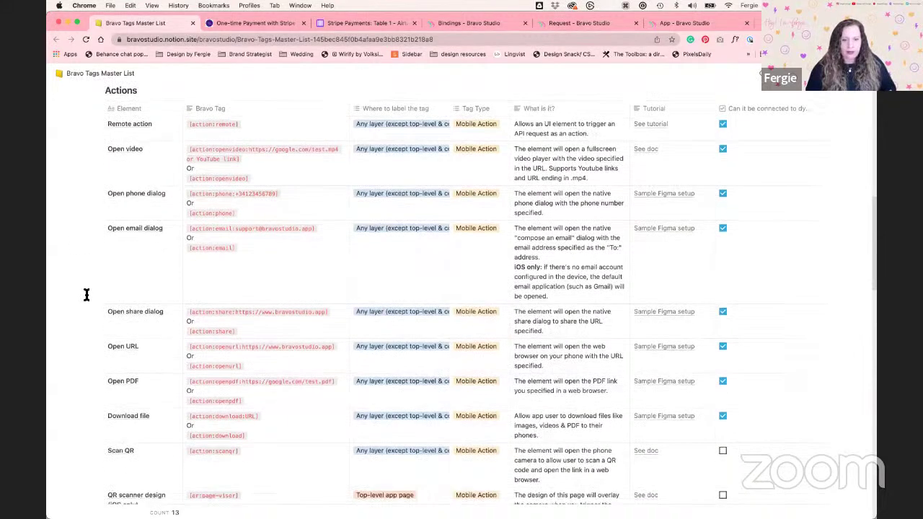
scroll(85, 295, "down", 4)
scroll(86, 295, "up", 4)
scroll(86, 295, "down", 1)
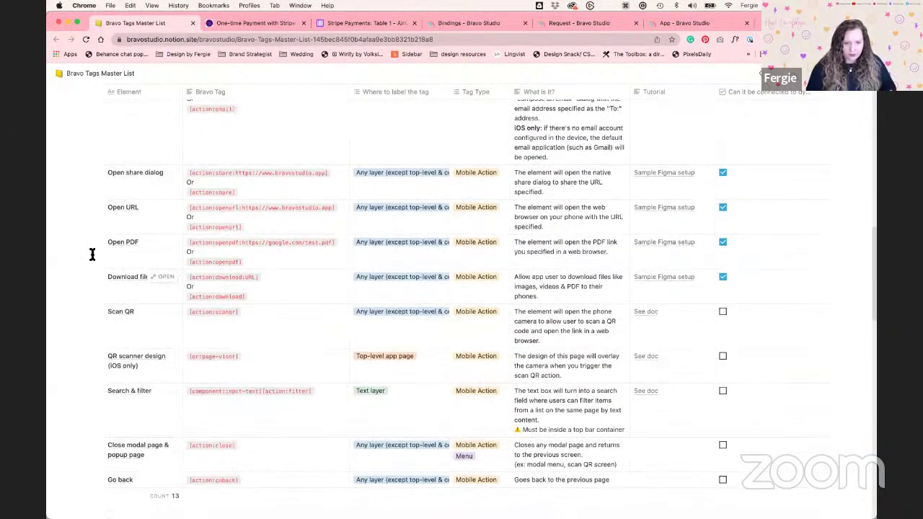
scroll(85, 258, "up", 1)
scroll(86, 258, "up", 2)
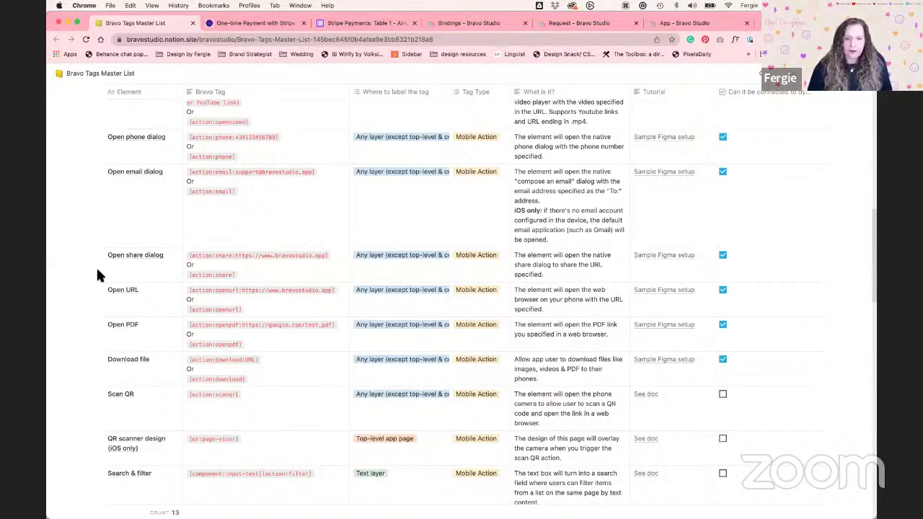
scroll(96, 267, "down", 2)
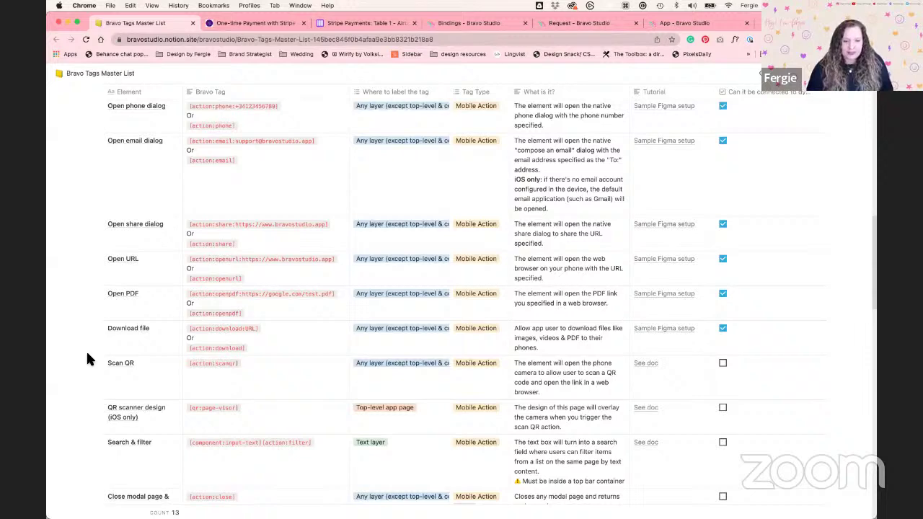
scroll(86, 350, "down", 4)
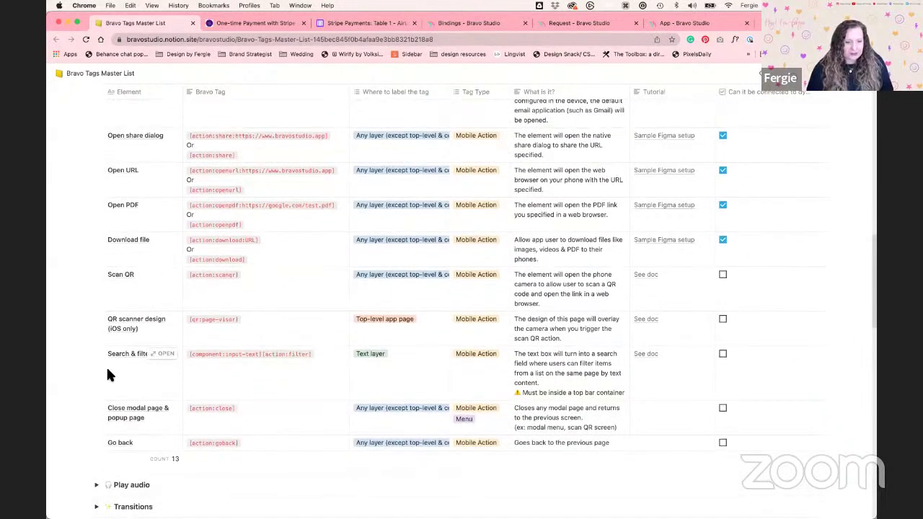
scroll(100, 375, "up", 10)
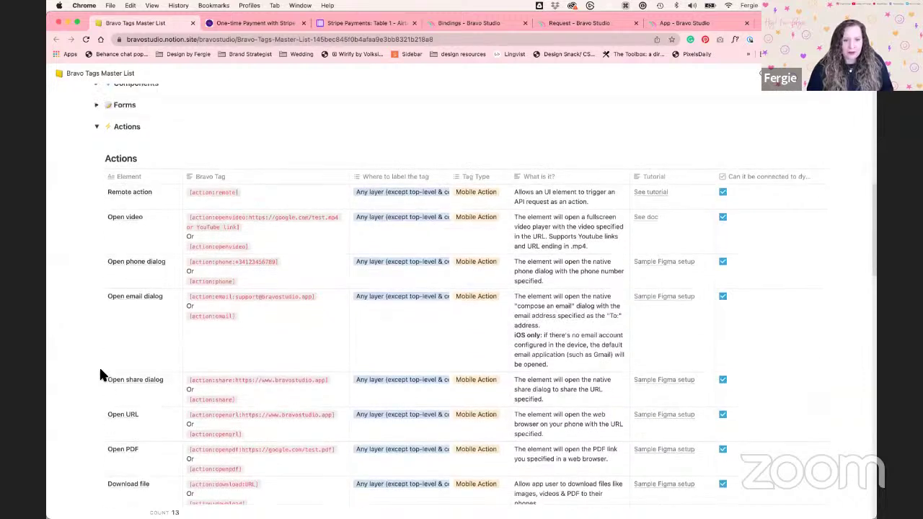
scroll(98, 371, "up", 3)
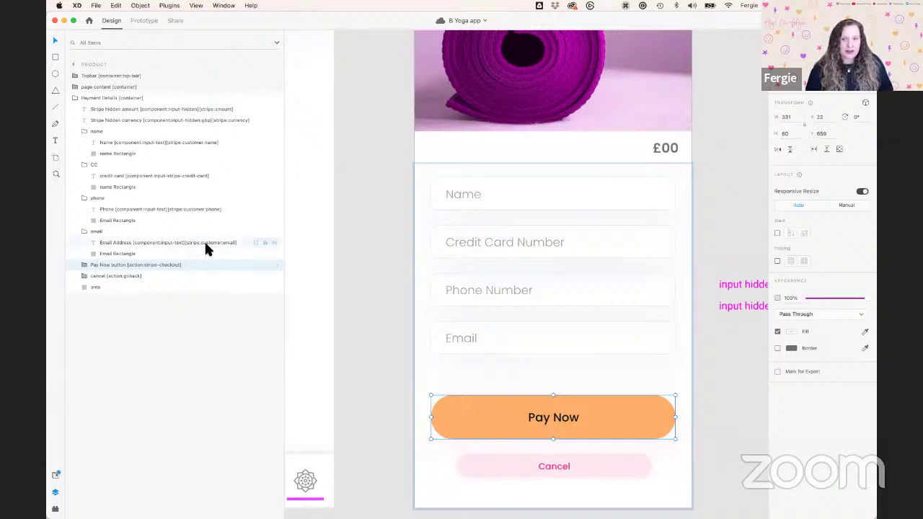
Select the Remote action's [action:remote] tag text, then return to the Yoga app in XD
key("ctrl+Right")
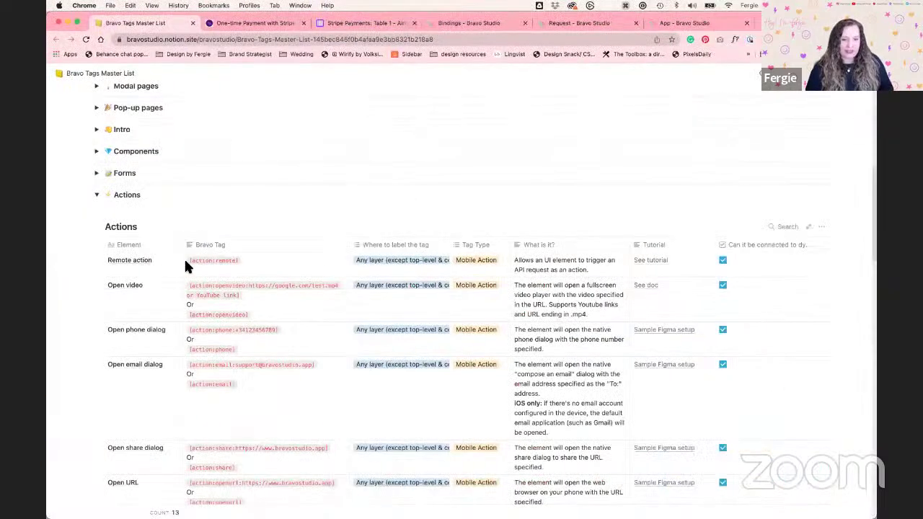
left_click(247, 263)
left_click_drag(246, 263, 186, 264)
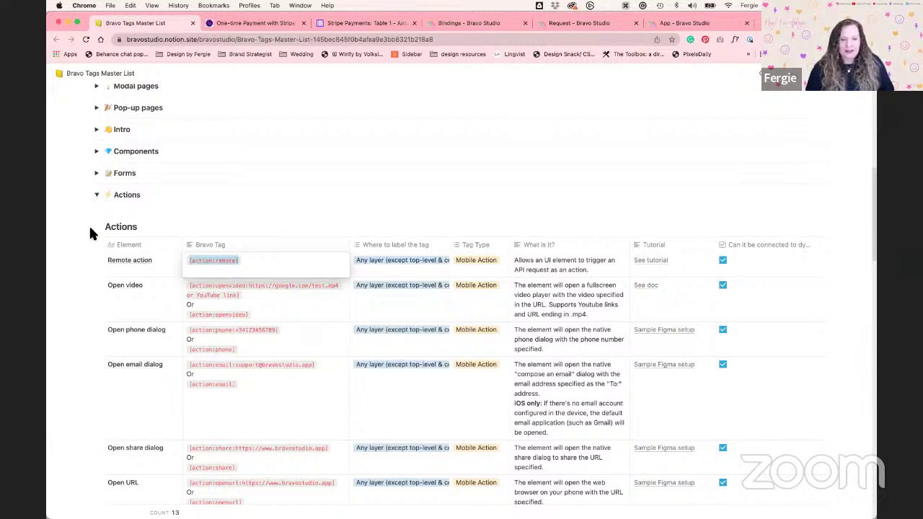
key("Escape")
left_click(214, 200)
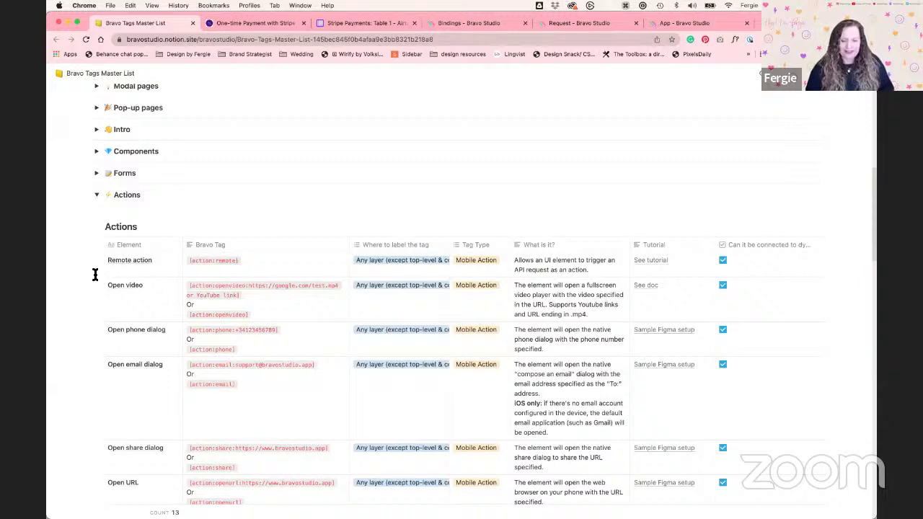
key("ctrl+Right")
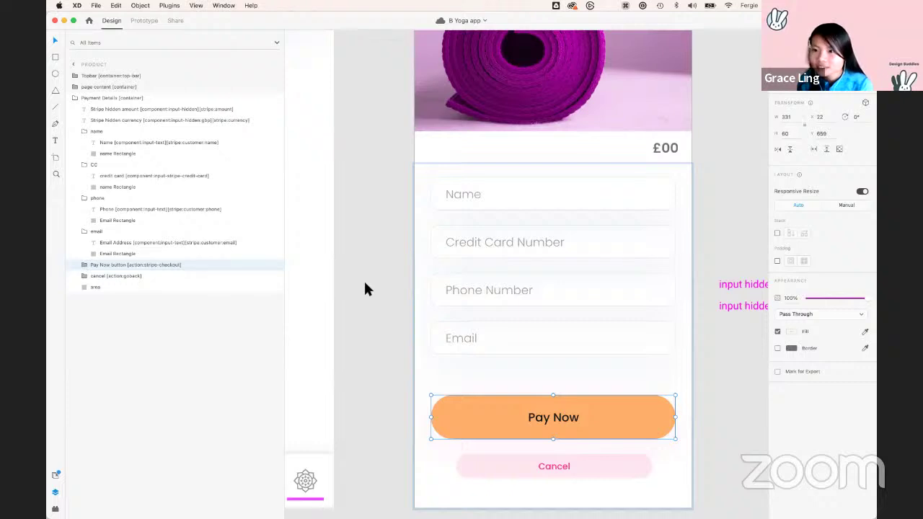
Deselect Pay Now and pan to the Store screen, selecting its Yin Yoga product card
left_click(365, 285)
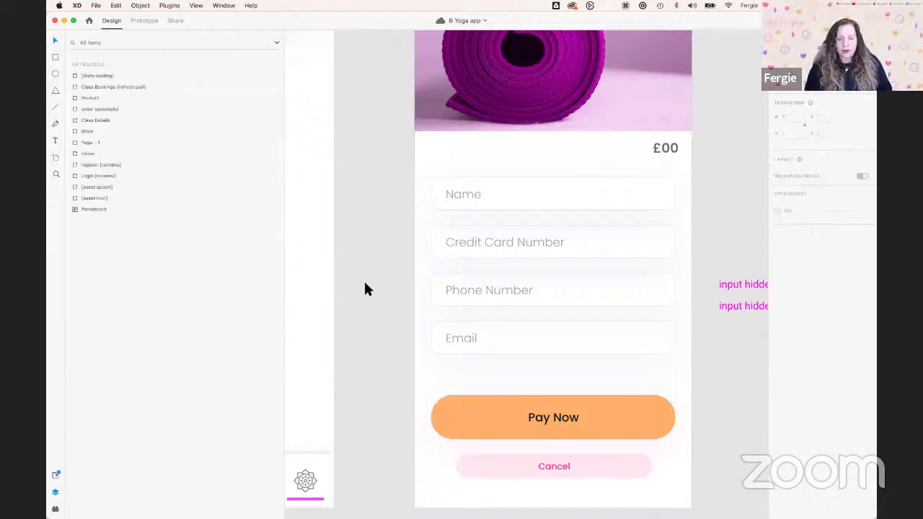
scroll(364, 285, "down", 3)
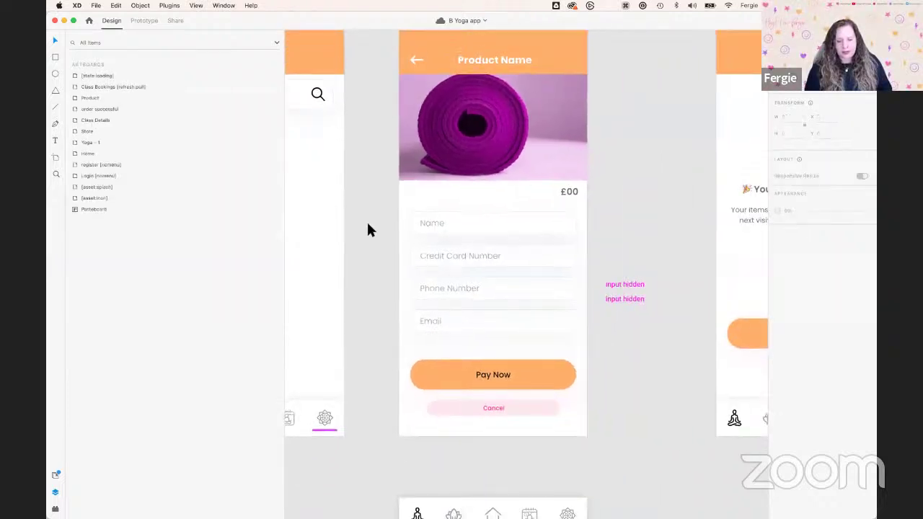
scroll(436, 267, "left", 5)
scroll(432, 245, "left", 3)
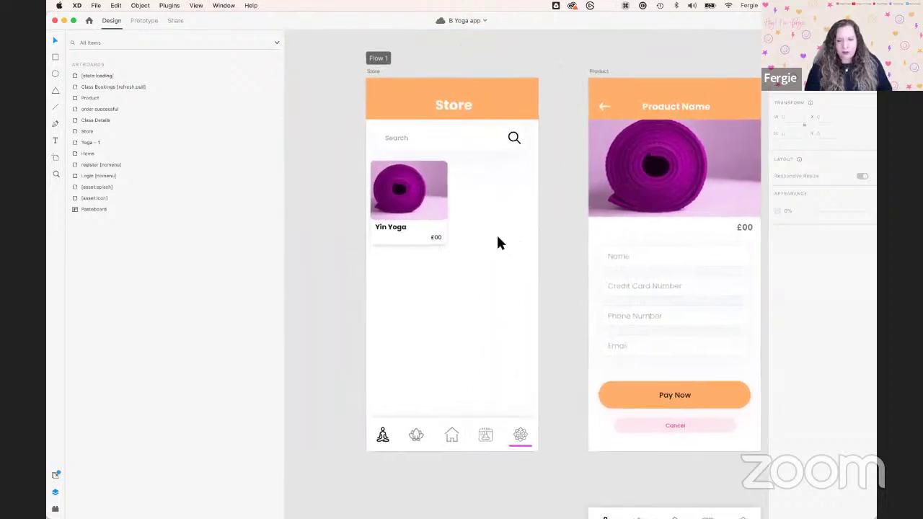
scroll(409, 208, "up", 2)
left_click(408, 205)
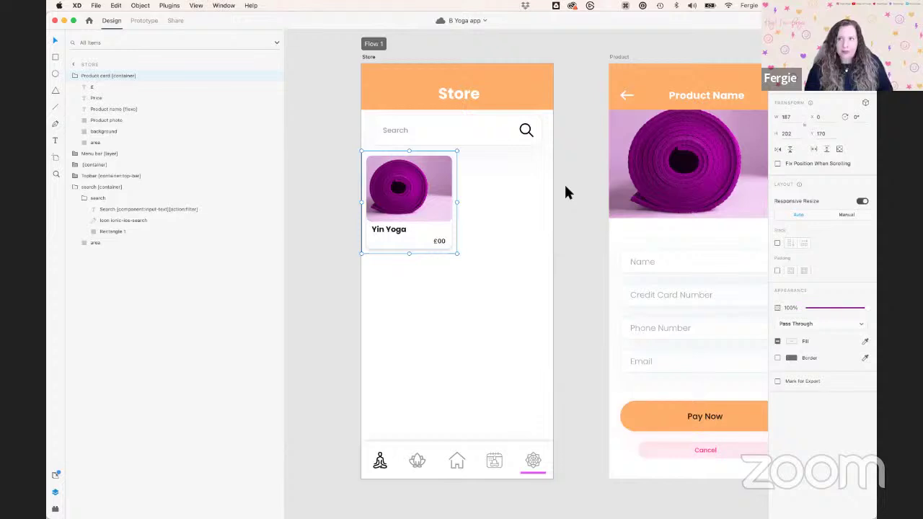
Pan and zoom out until the Store and Product screens sit fully side by side
left_click(573, 247)
left_click_drag(581, 243, 535, 242)
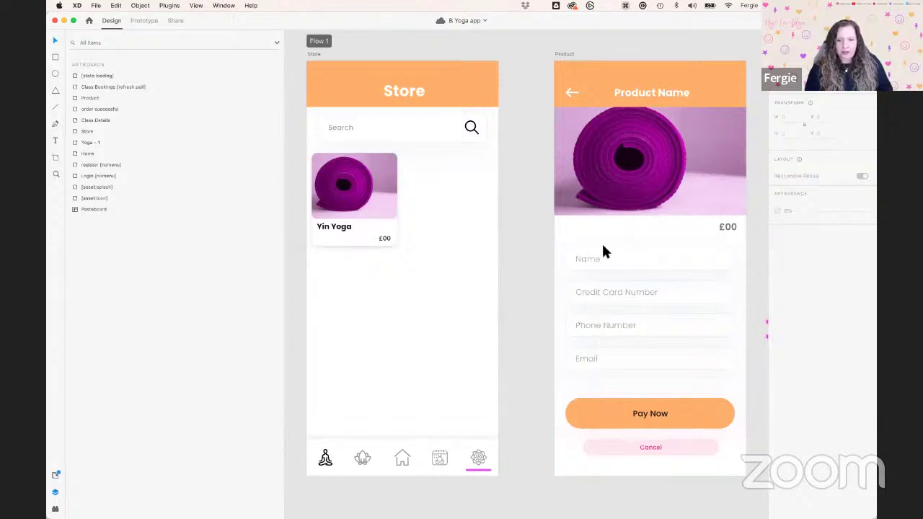
left_click_drag(622, 304, 533, 294)
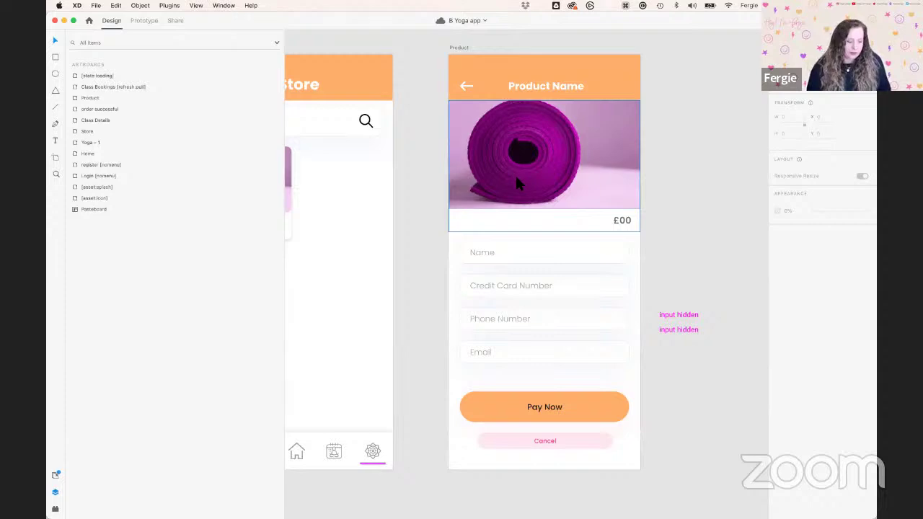
left_click(416, 227)
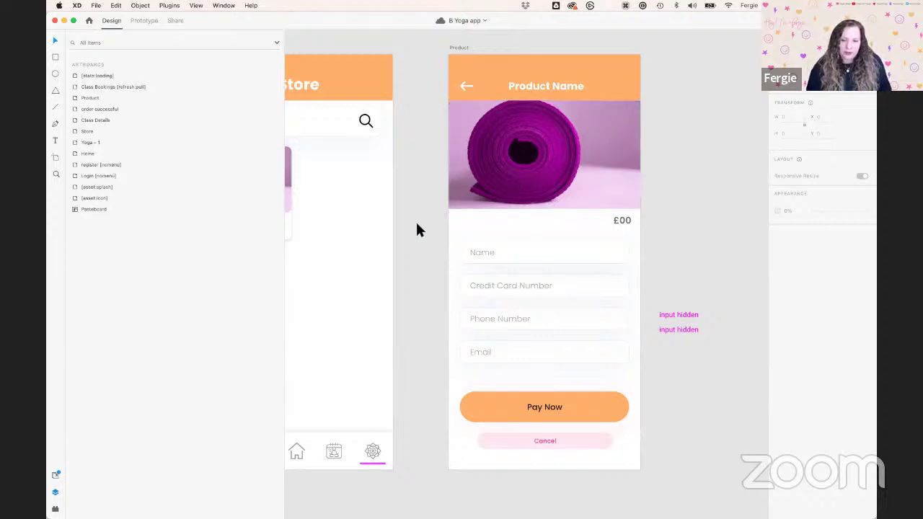
scroll(417, 228, "down", 2)
scroll(417, 225, "down", 2)
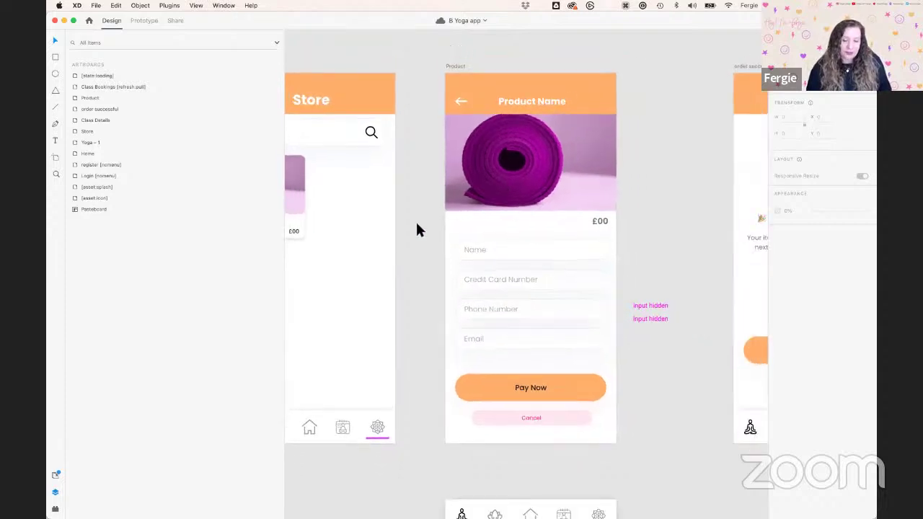
left_click_drag(454, 234, 490, 231)
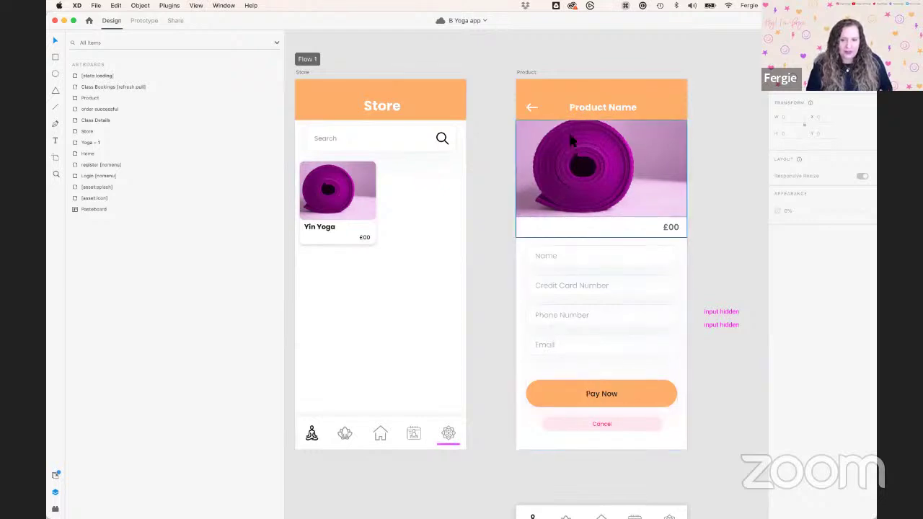
double_click(581, 187)
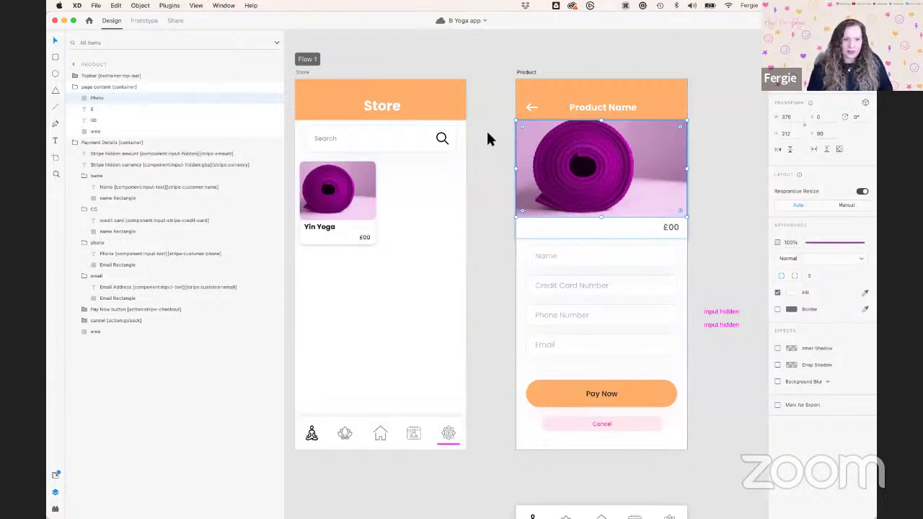
left_click(485, 243)
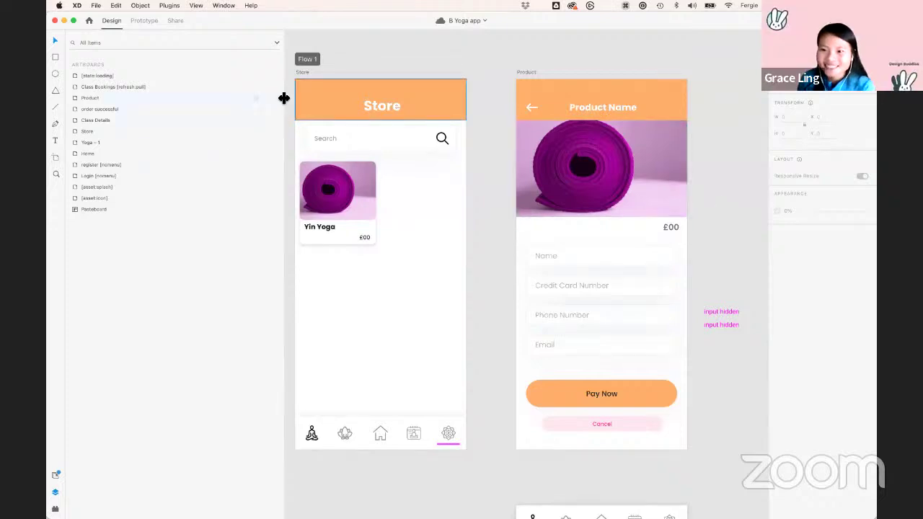
Narrow the layers list and inspect the Payment Details container, Pay Now and Cancel layers
left_click_drag(284, 98, 248, 98)
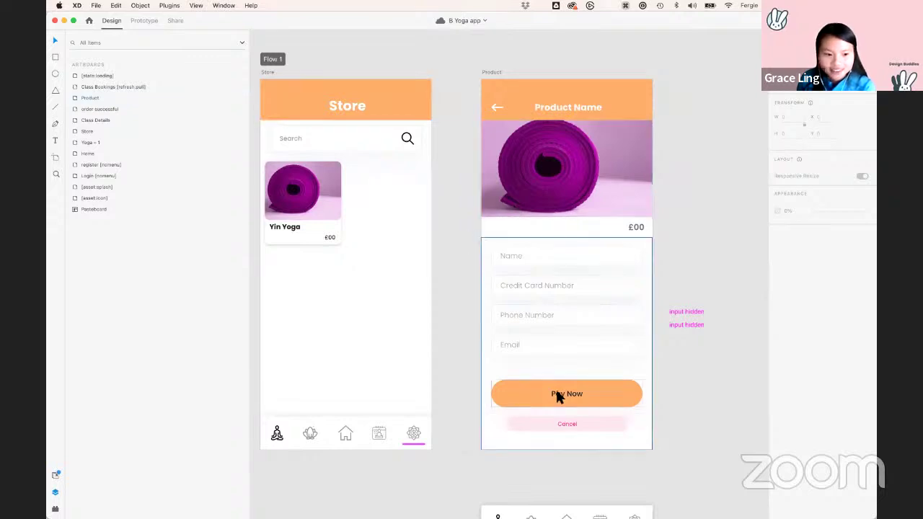
scroll(560, 397, "up", 3)
left_click(513, 384)
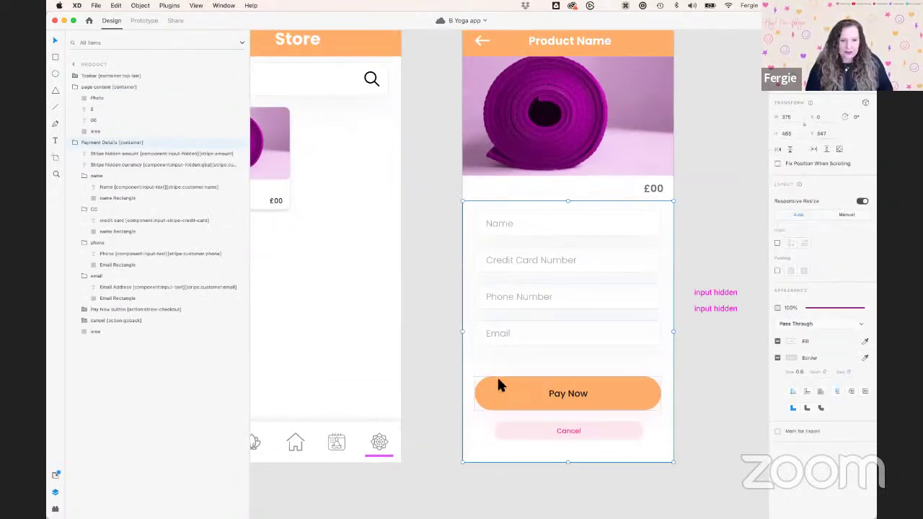
left_click(165, 310)
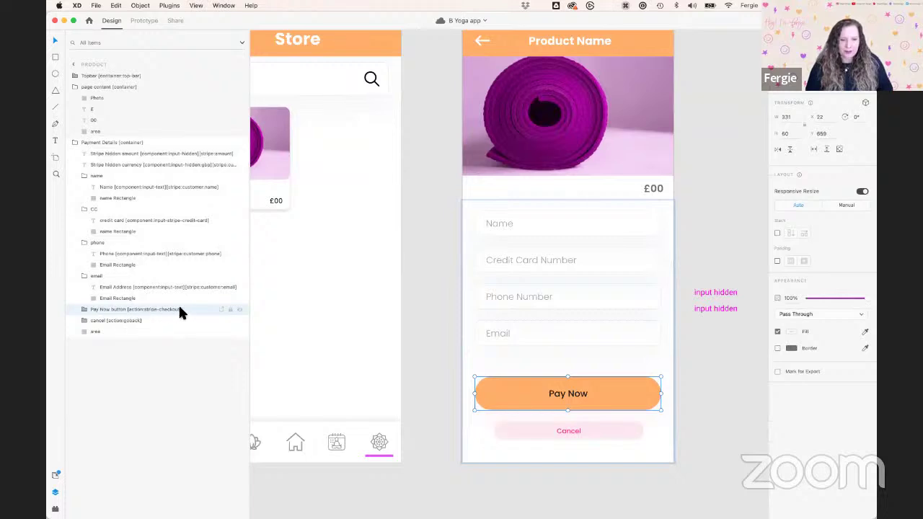
left_click(170, 320)
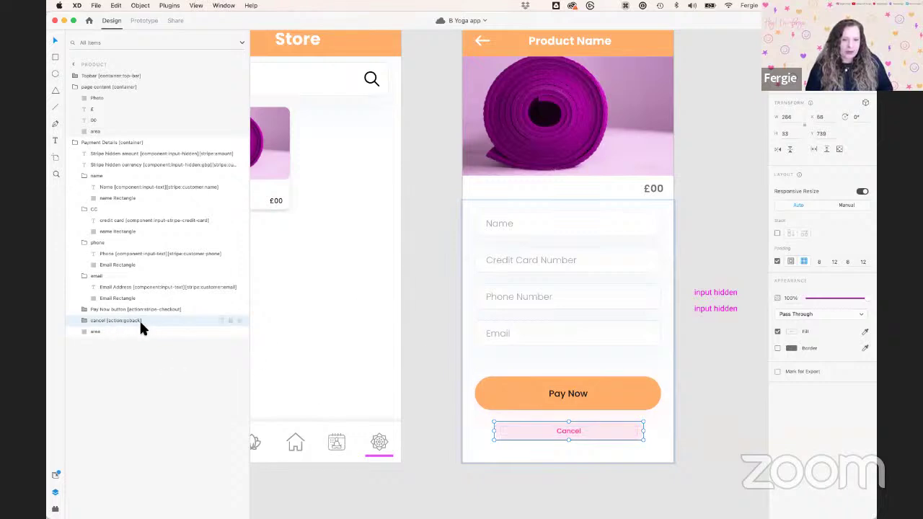
scroll(392, 337, "up", 5)
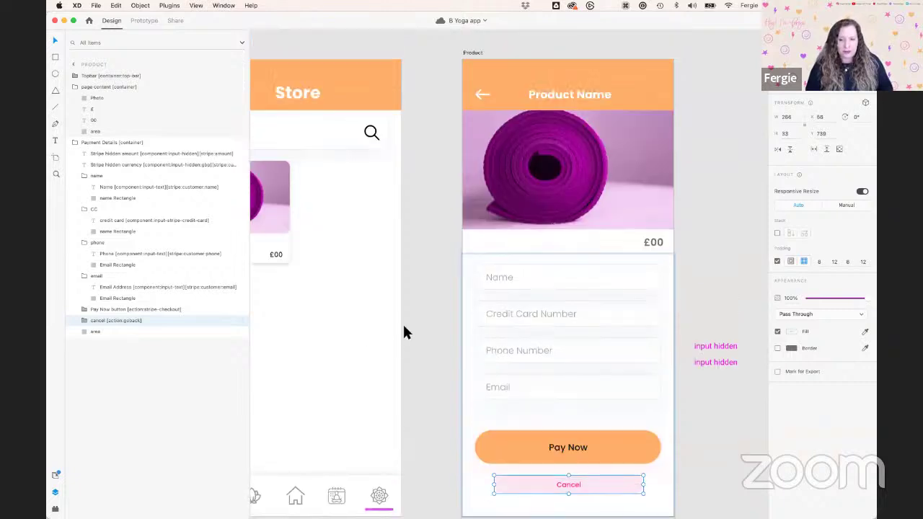
left_click(424, 178)
scroll(423, 178, "down", 2)
scroll(425, 177, "down", 1)
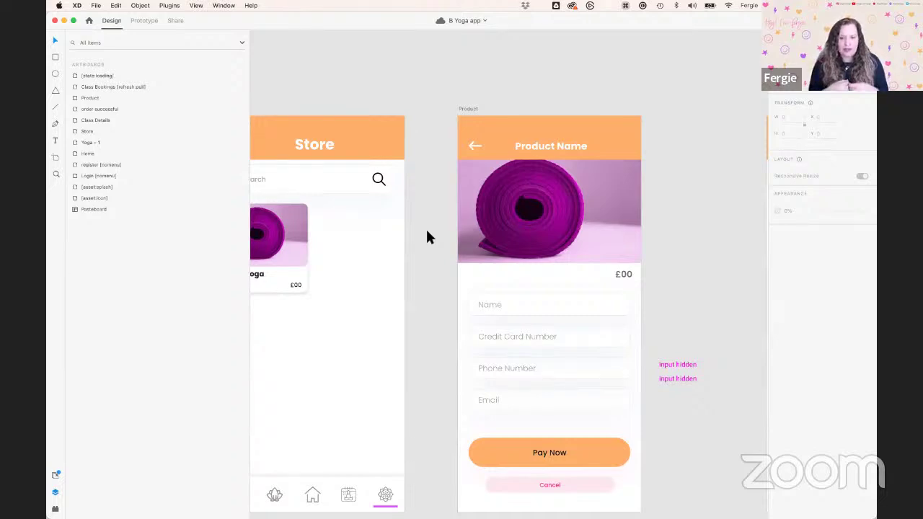
Narrow the layers list and pan to the order successful screen, inspecting its Back to products button
scroll(426, 227, "down", 4)
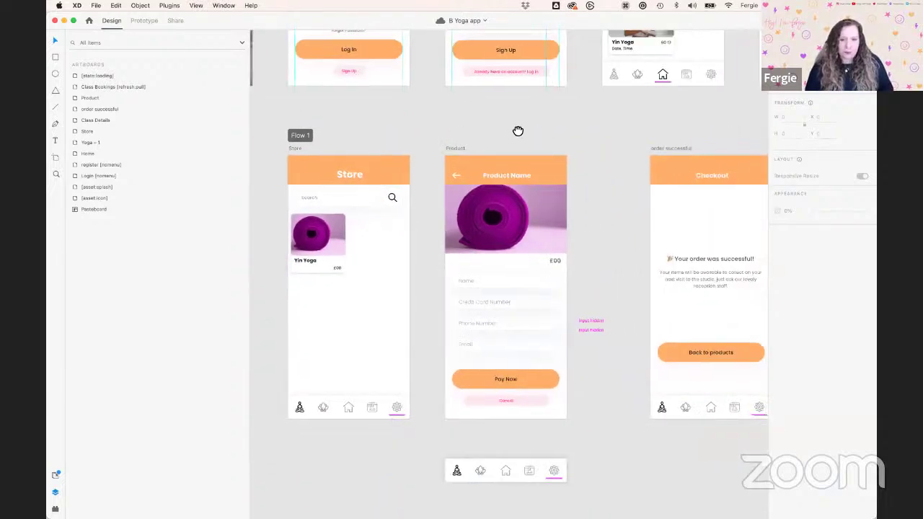
scroll(517, 130, "right", 2)
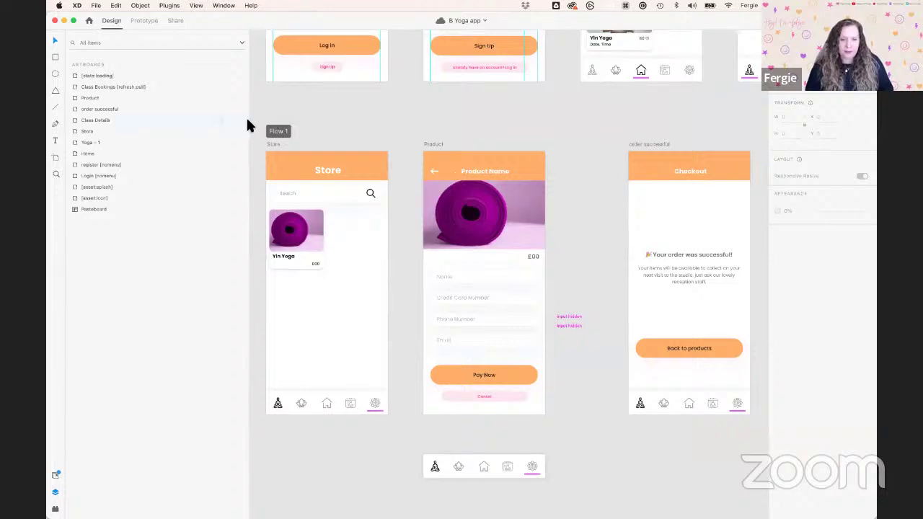
left_click_drag(247, 121, 174, 123)
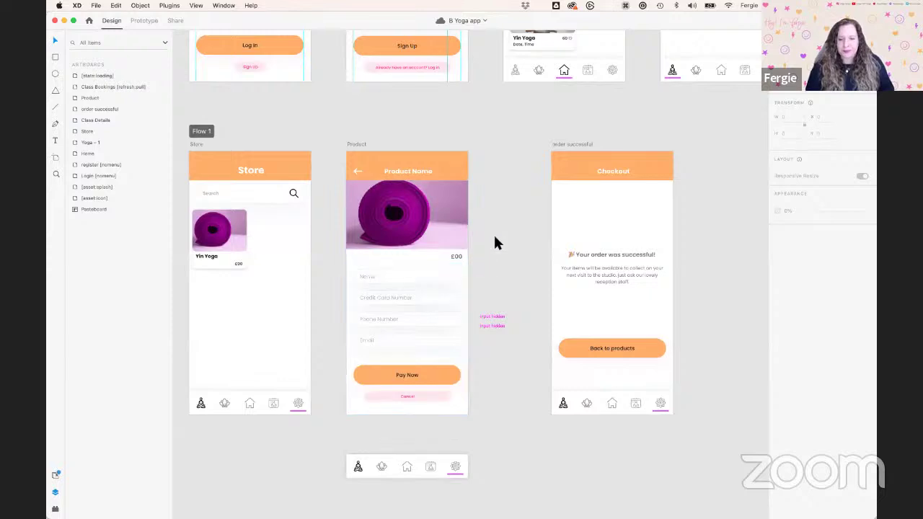
left_click_drag(511, 225, 449, 224)
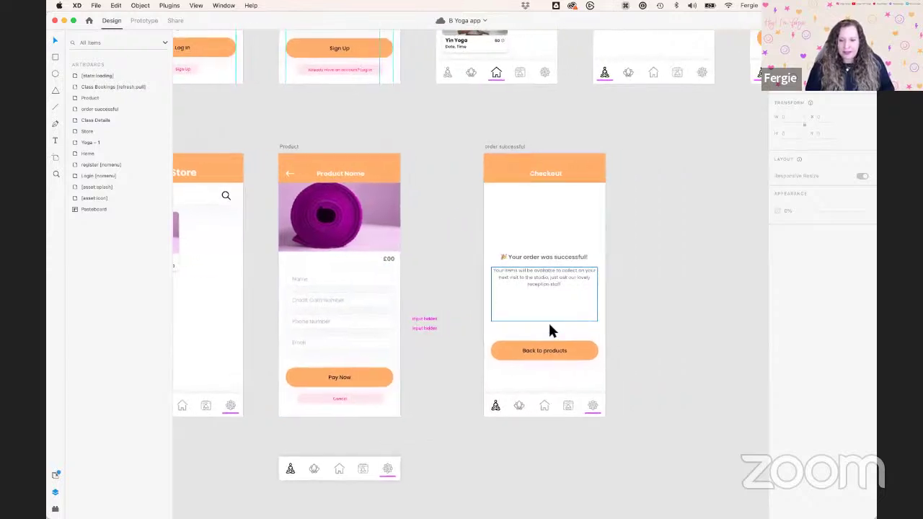
scroll(570, 321, "up", 2)
scroll(548, 332, "up", 3)
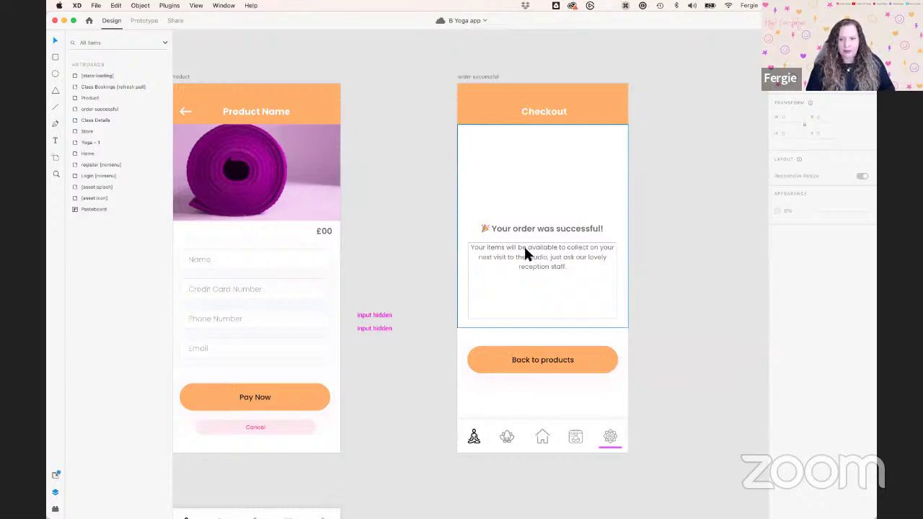
left_click(573, 359)
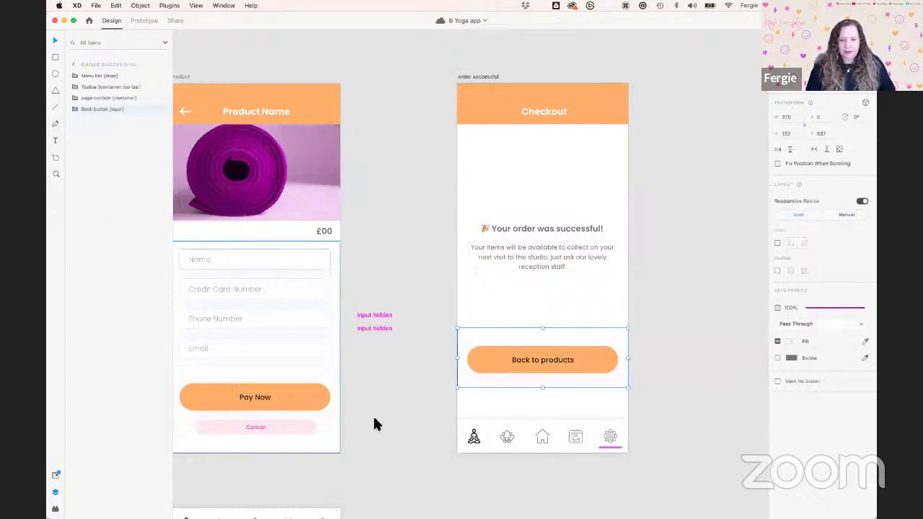
left_click(418, 370)
scroll(493, 383, "down", 5)
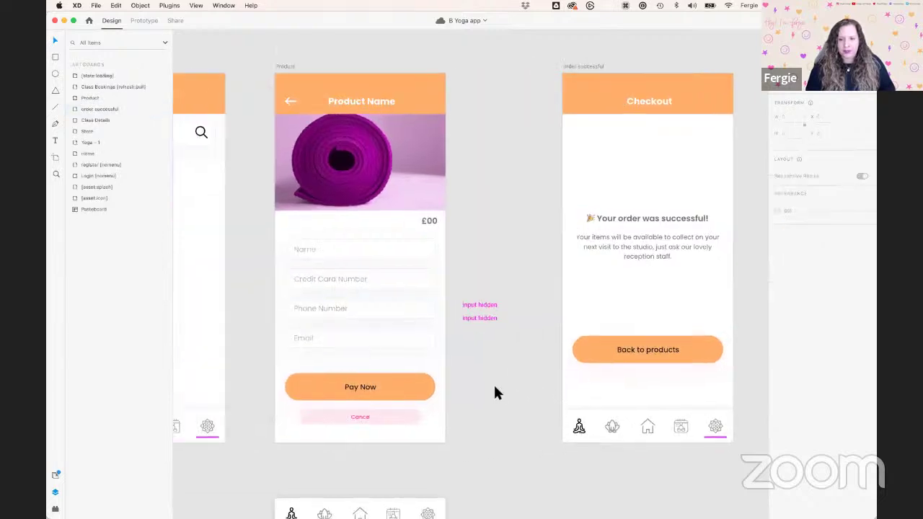
scroll(493, 383, "down", 3)
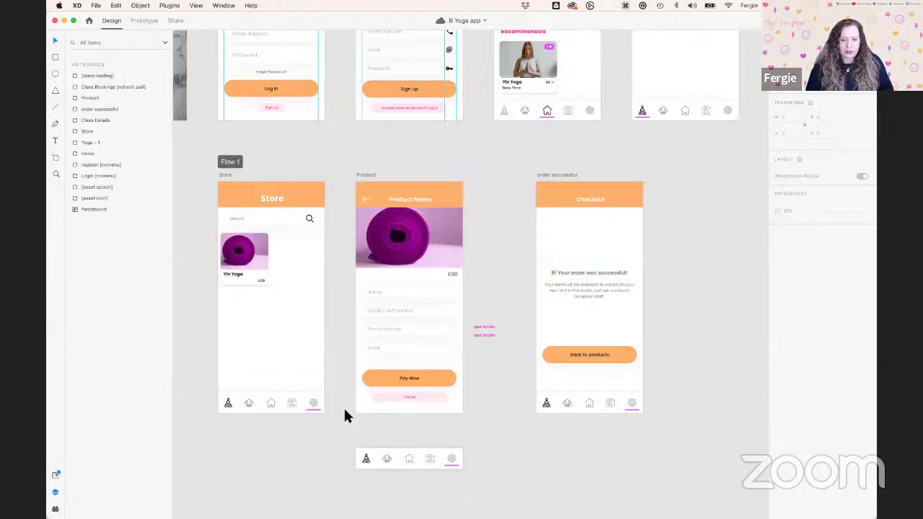
left_click(144, 22)
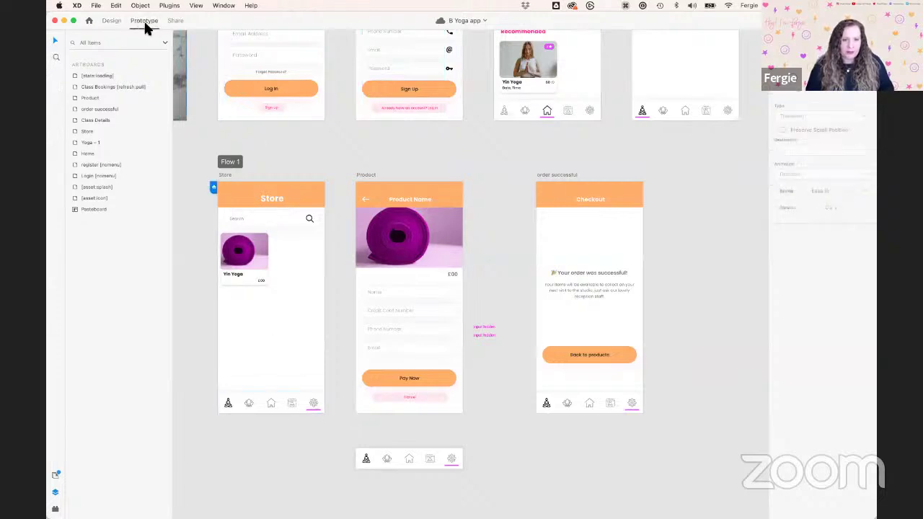
scroll(251, 260, "up", 2)
left_click(241, 253)
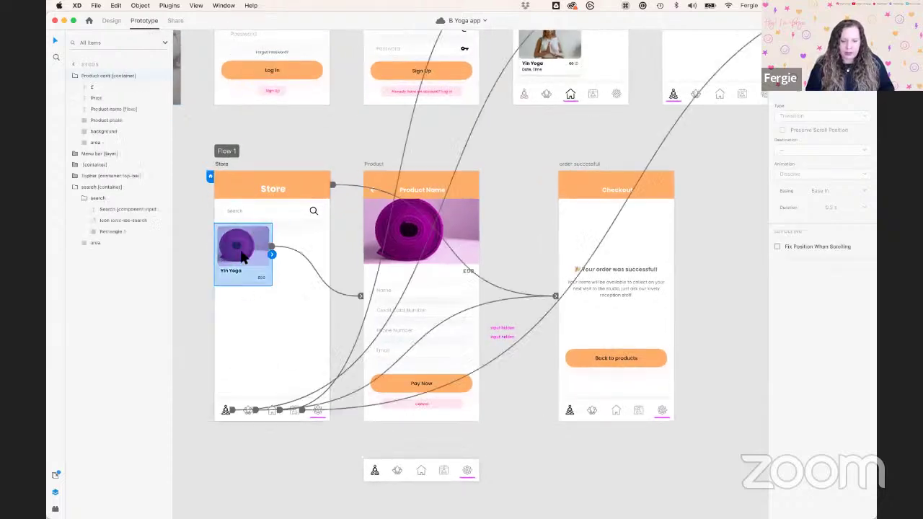
scroll(228, 256, "up", 3)
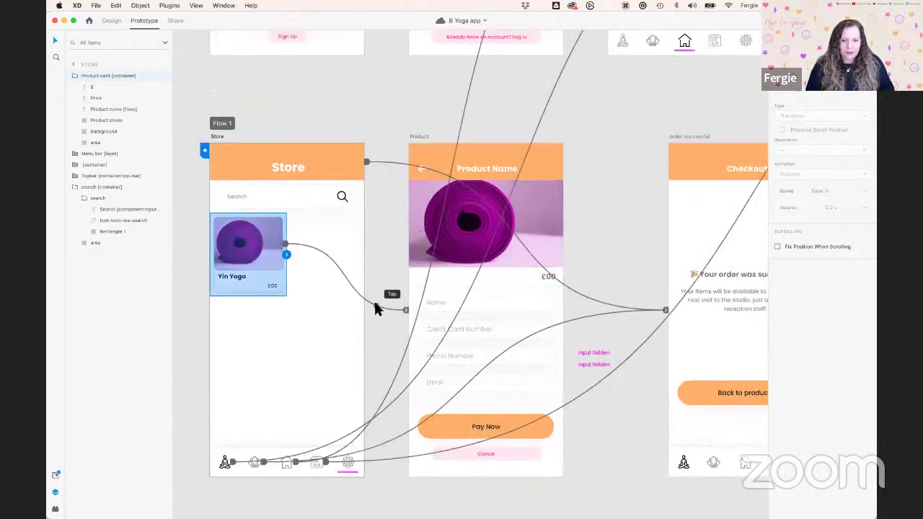
left_click(373, 301)
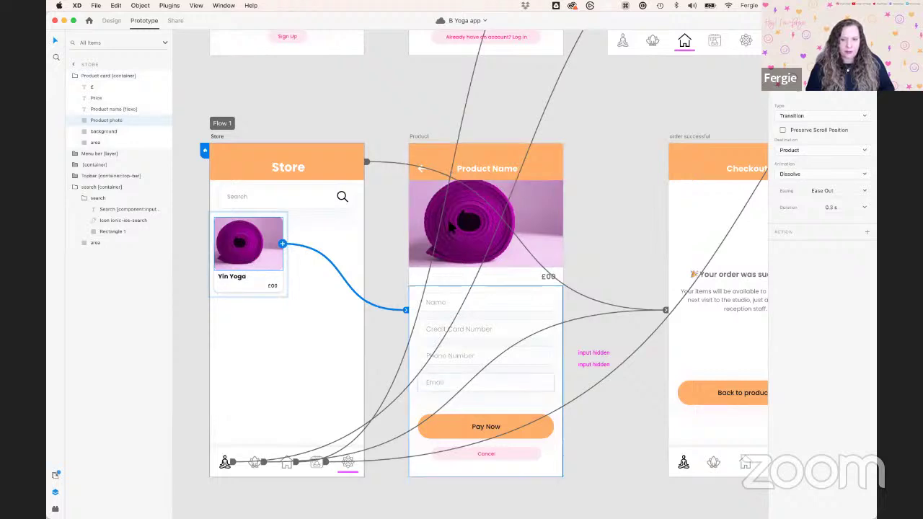
left_click(582, 465)
scroll(519, 425, "right", 5)
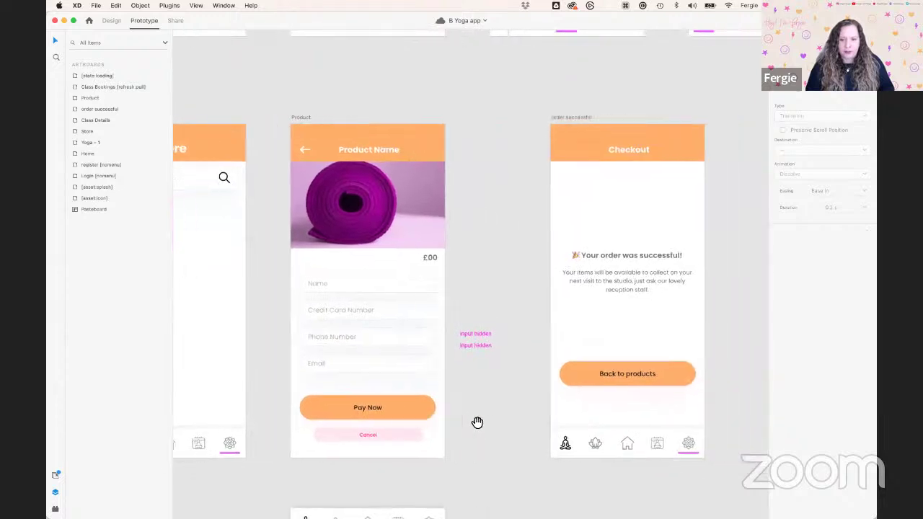
left_click(381, 414)
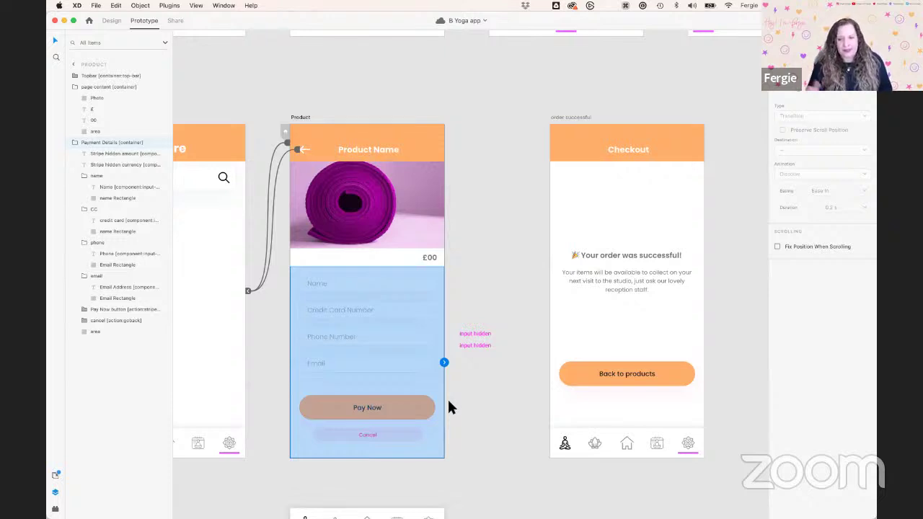
left_click(509, 416)
Zoom out and bring up the Bravo Studio plugin's update options for Yoga, then switch to Chrome
scroll(509, 417, "down", 3)
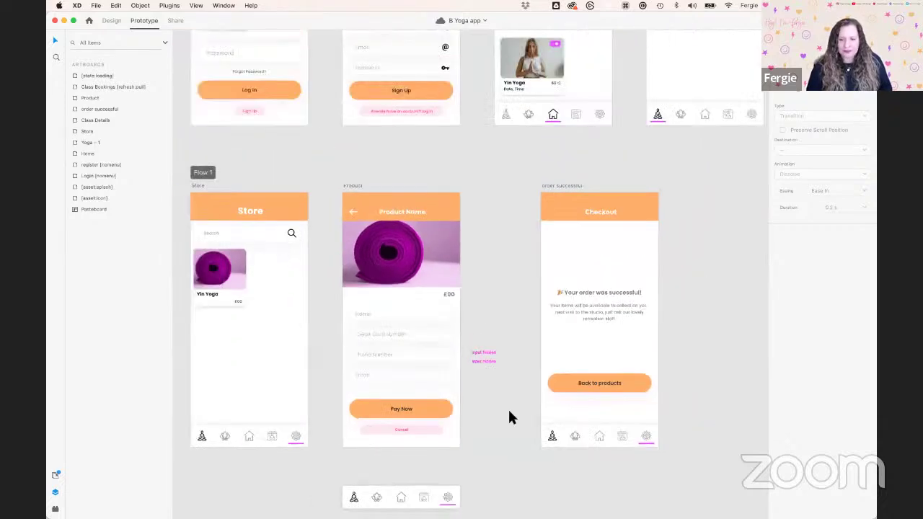
scroll(509, 416, "down", 5)
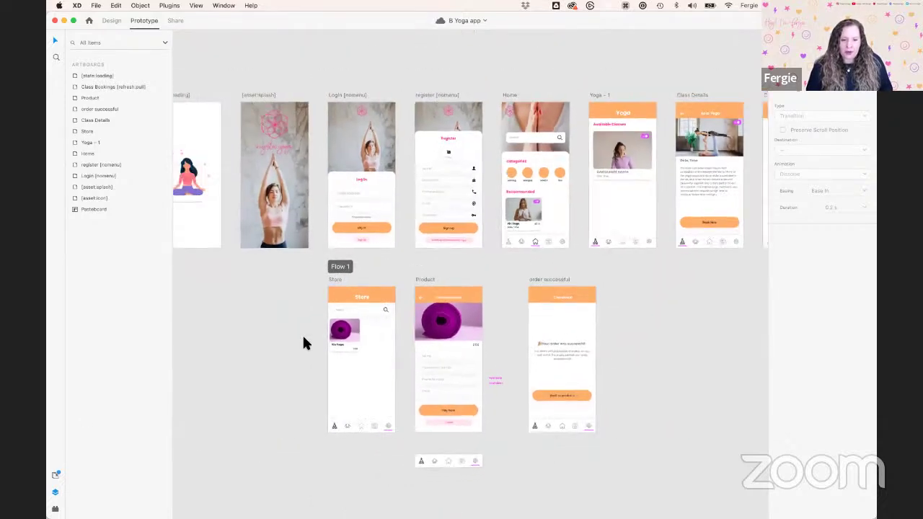
left_click(56, 508)
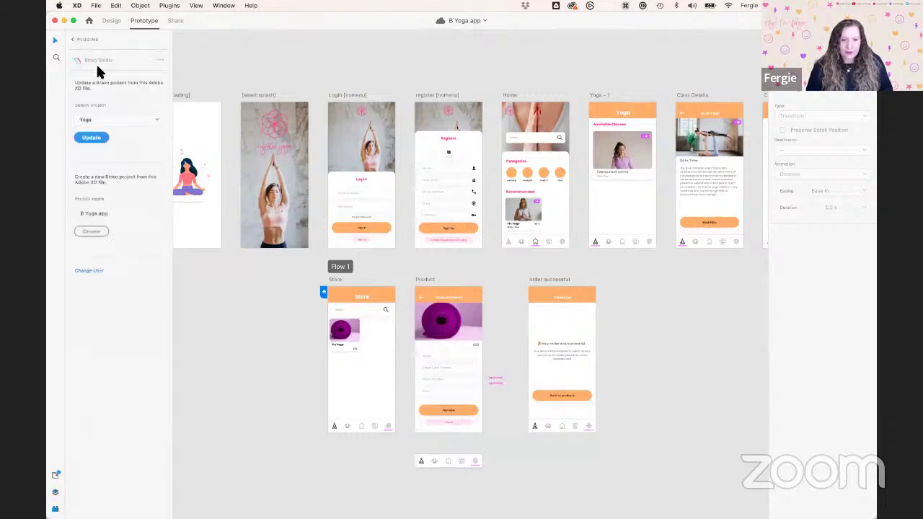
left_click(73, 41)
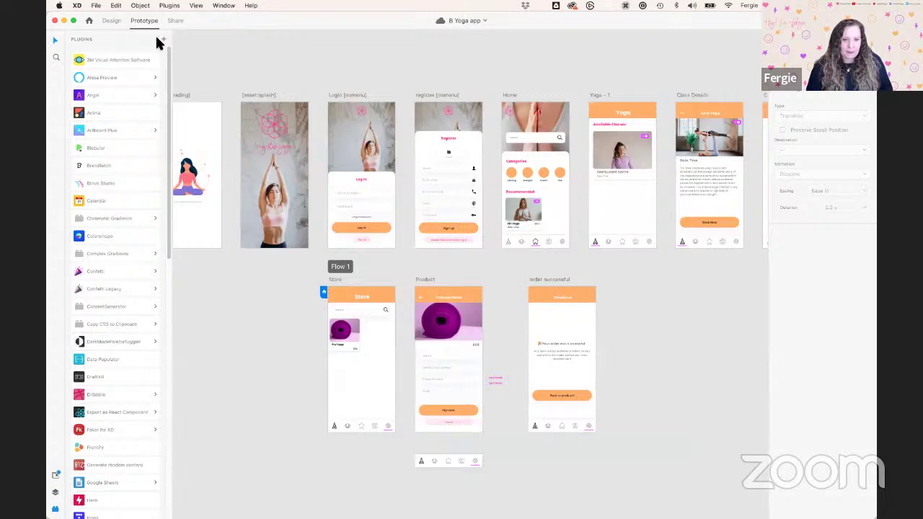
left_click(119, 184)
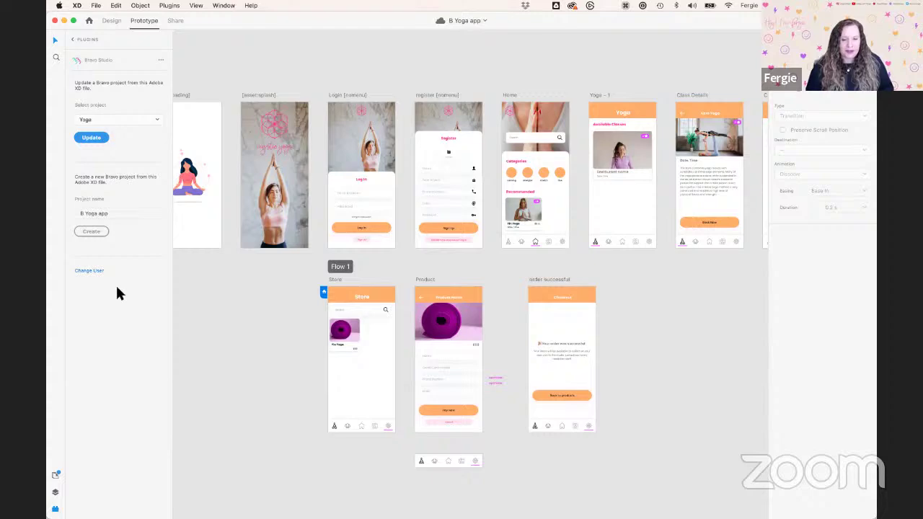
key("ctrl+Right")
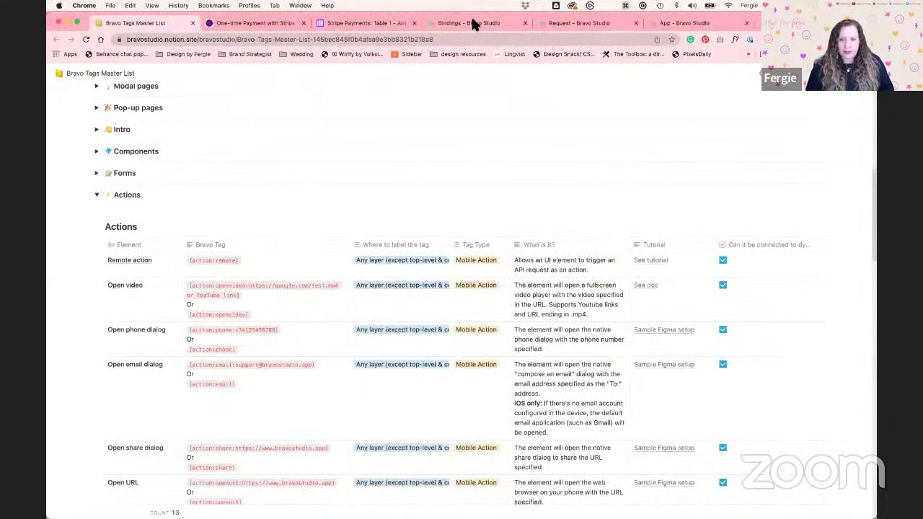
Switch to the 'Bindings - Bravo Studio' tab and go to the Apps dashboard
left_click(474, 24)
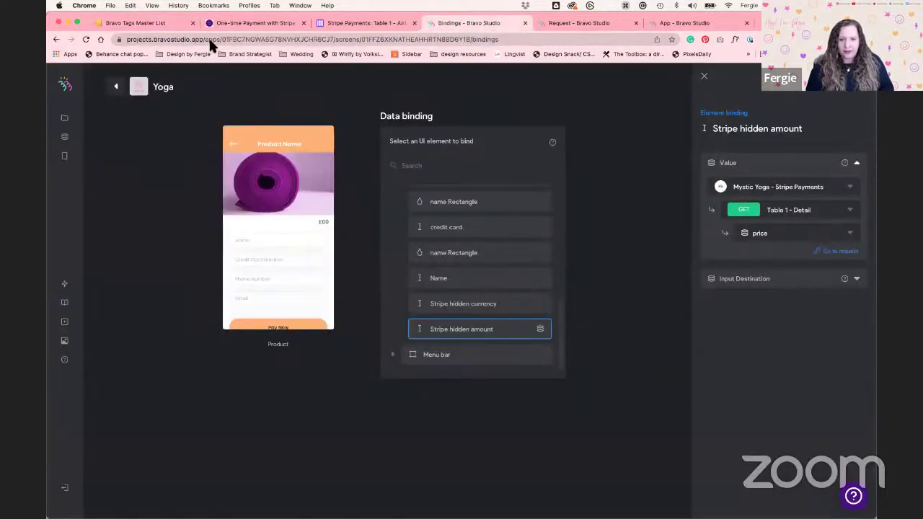
left_click(66, 119)
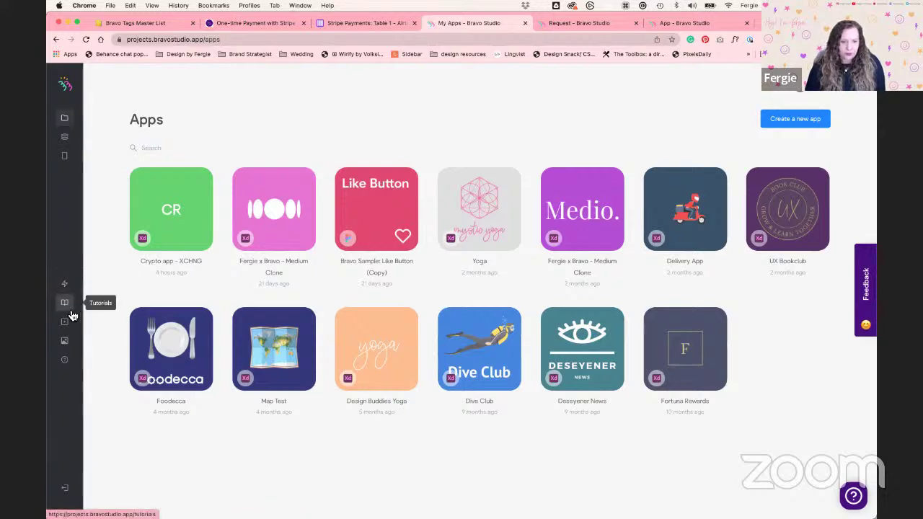
left_click(65, 343)
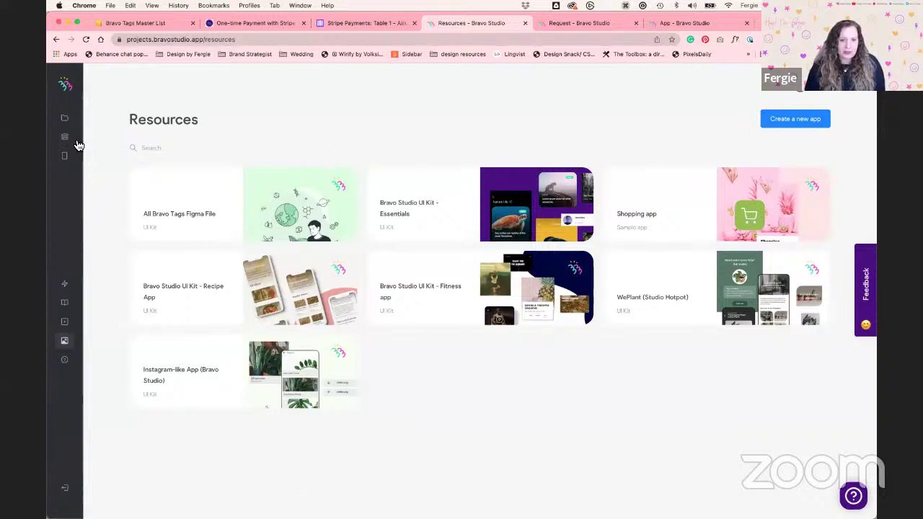
left_click(64, 119)
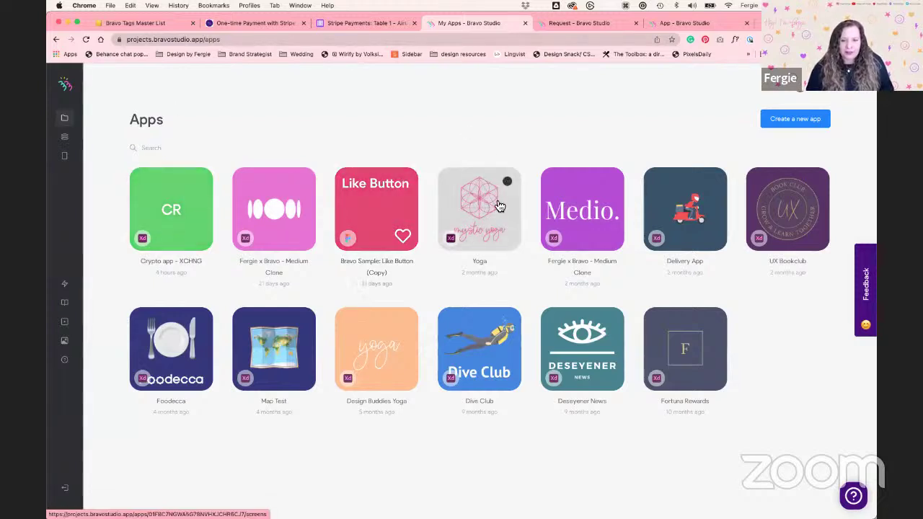
Open the Yoga app and check its Stripe connection under Settings
left_click(481, 235)
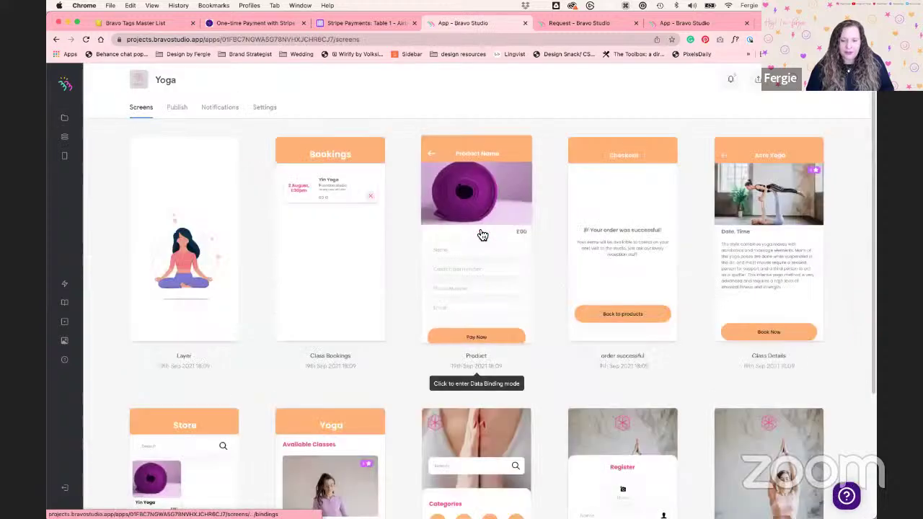
scroll(403, 293, "down", 1)
scroll(404, 301, "down", 3)
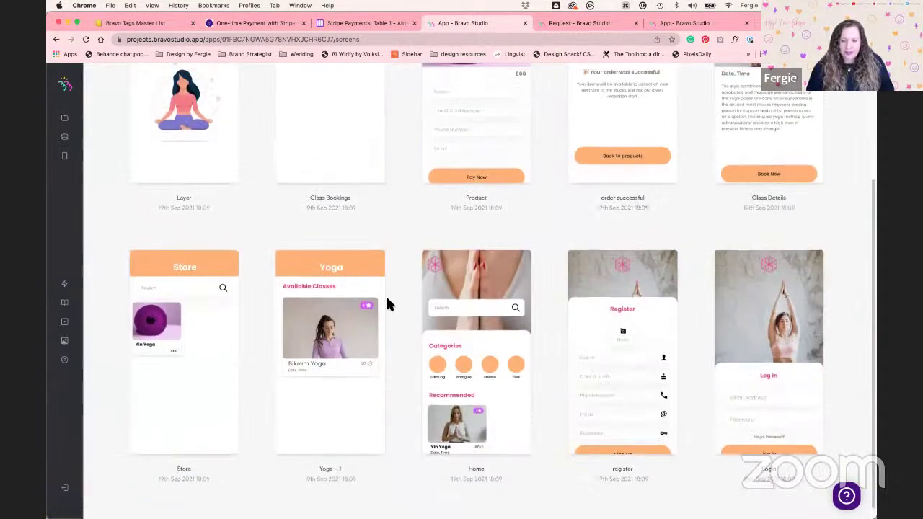
scroll(387, 300, "up", 3)
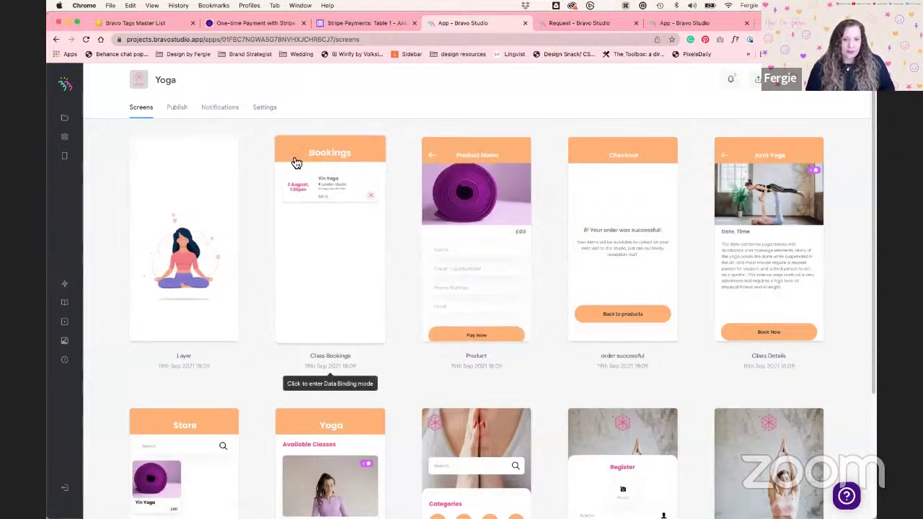
left_click(266, 109)
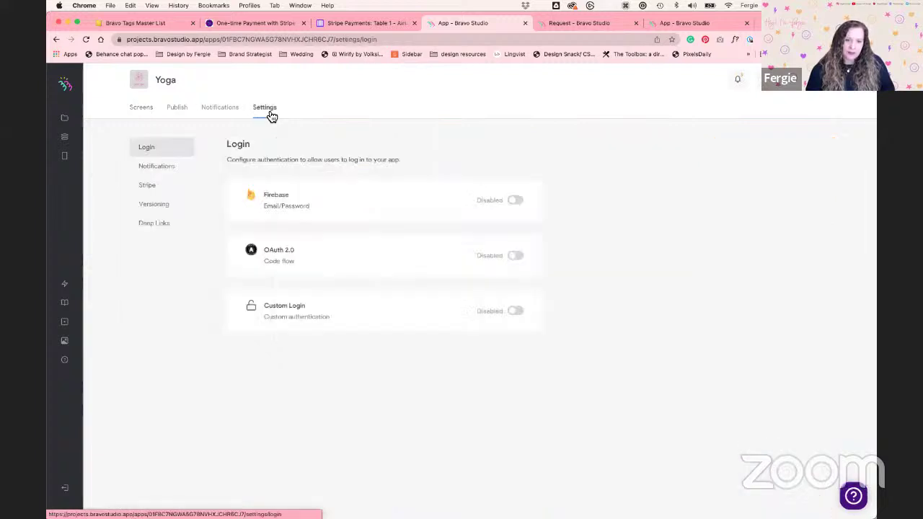
left_click(164, 189)
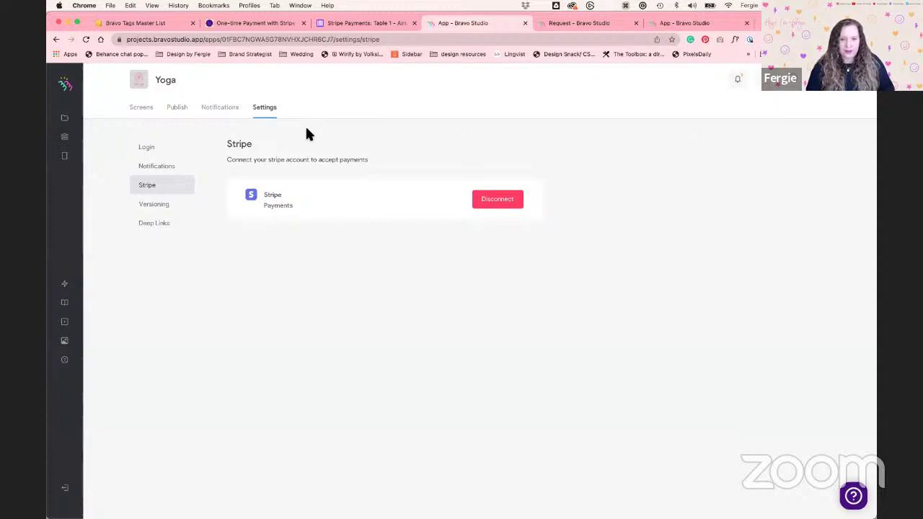
Return to the Yoga app's Screens and open the Store screen for data binding
left_click(142, 109)
scroll(418, 305, "down", 3)
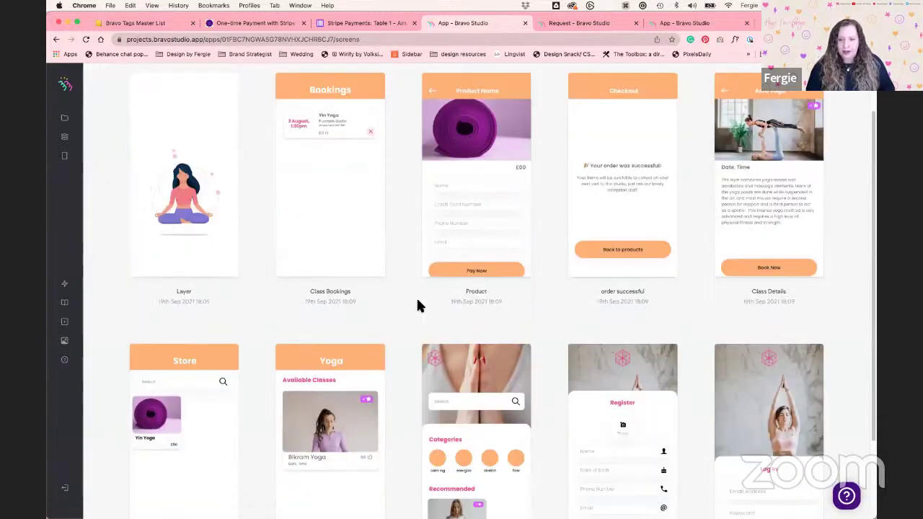
scroll(416, 296, "down", 1)
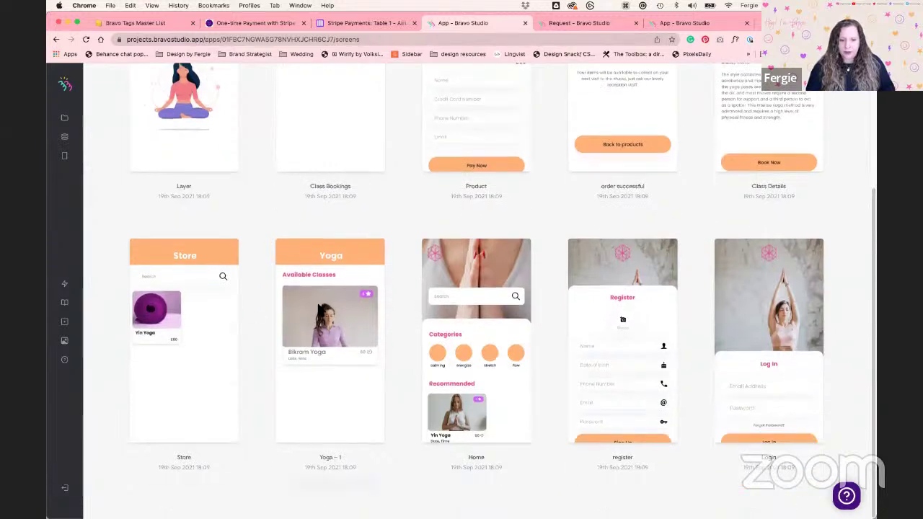
left_click(189, 315)
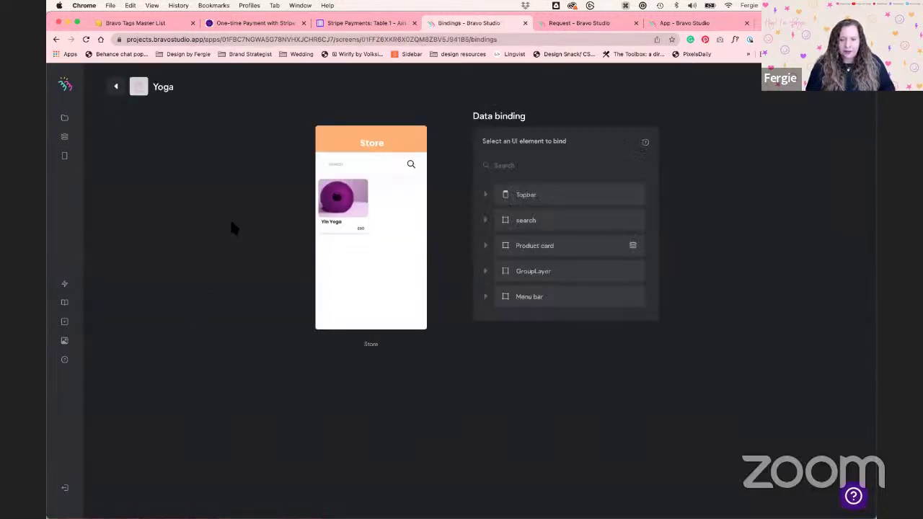
Switch to the 'Stripe Payments: Table 1 – Airtable' tab showing the six products
left_click(353, 23)
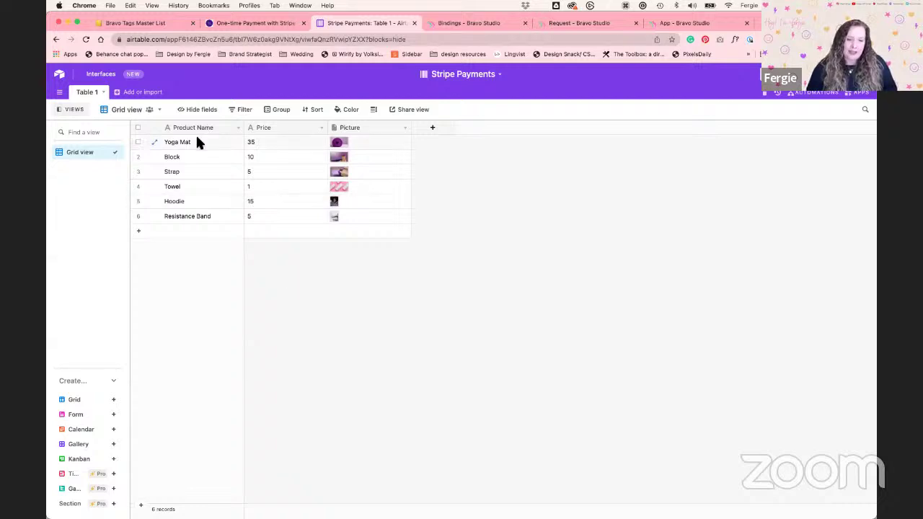
Confirm the Product Name field is Single line text
double_click(174, 124)
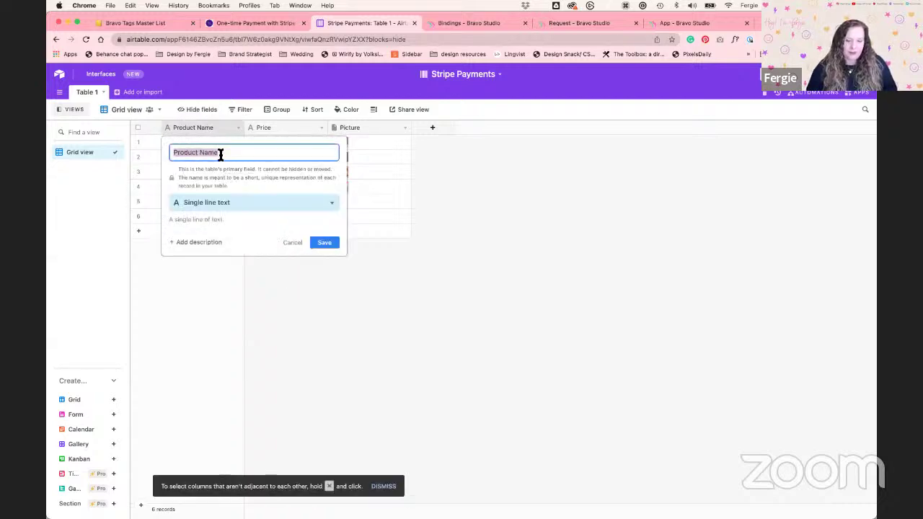
left_click(226, 204)
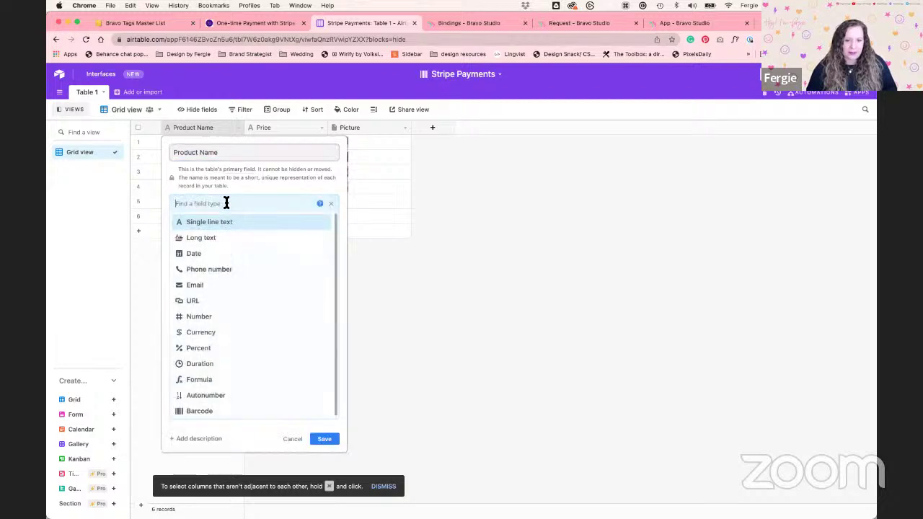
left_click(226, 223)
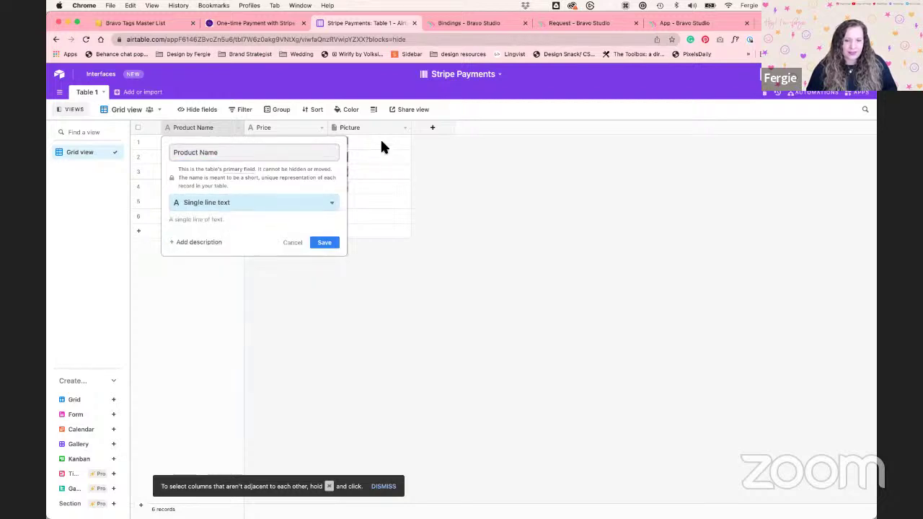
key("Escape")
Confirm Picture is an attachment field, then switch to the 'Request - Bravo Studio' tab
double_click(351, 128)
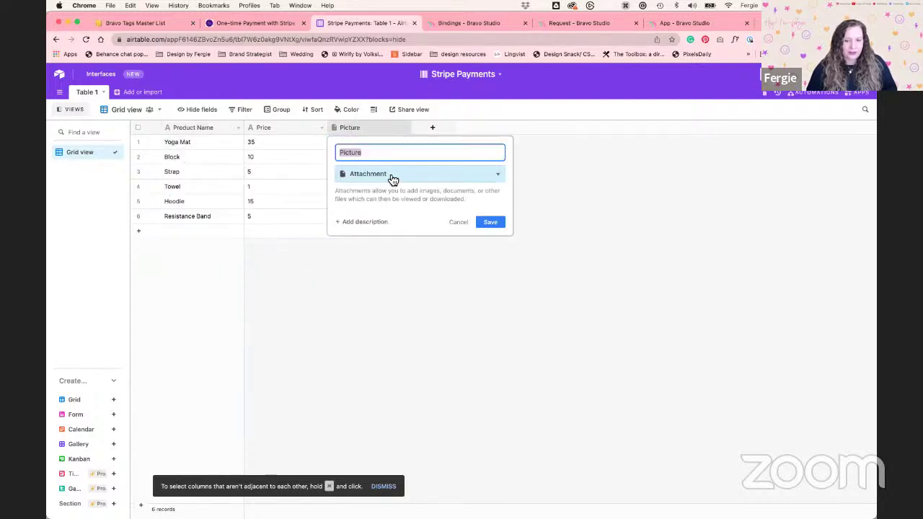
left_click(340, 238)
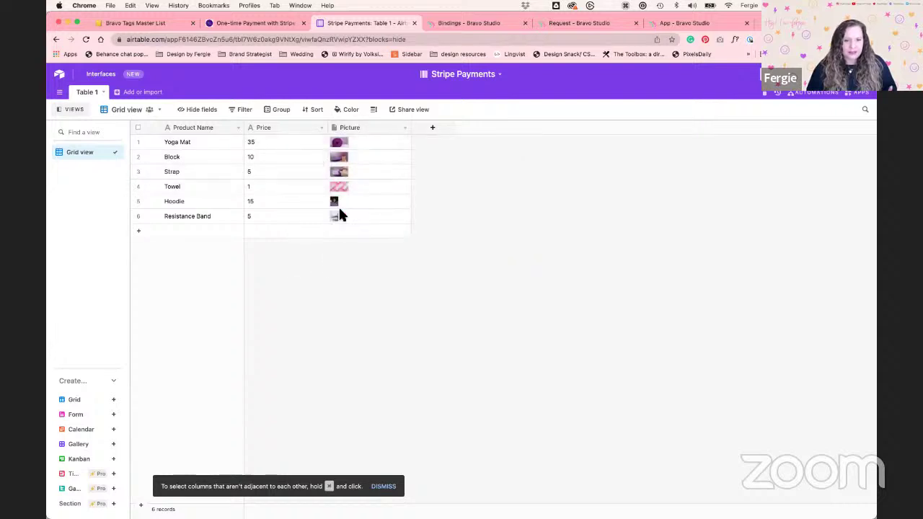
left_click(258, 143)
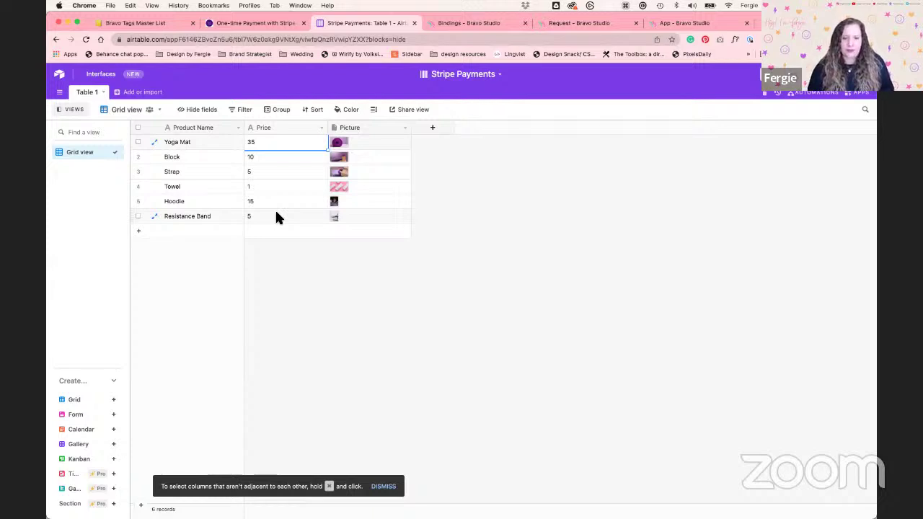
left_click(282, 284)
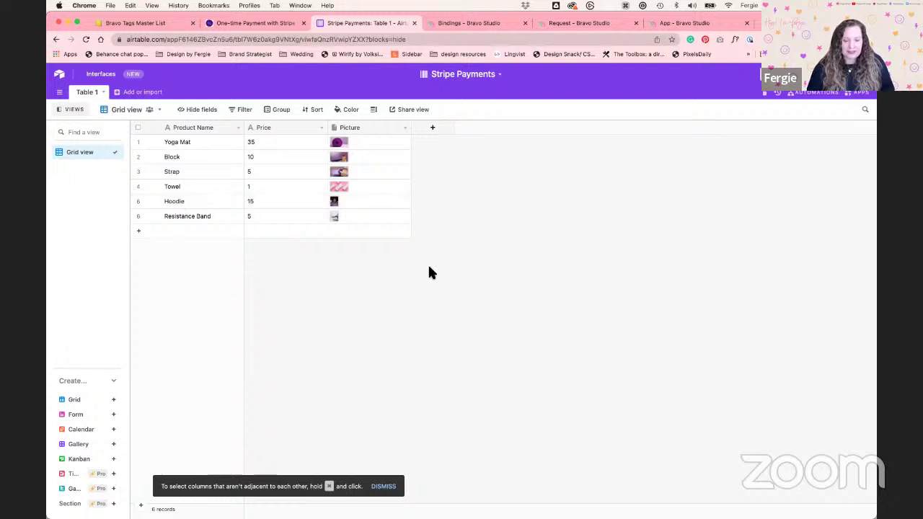
left_click(566, 27)
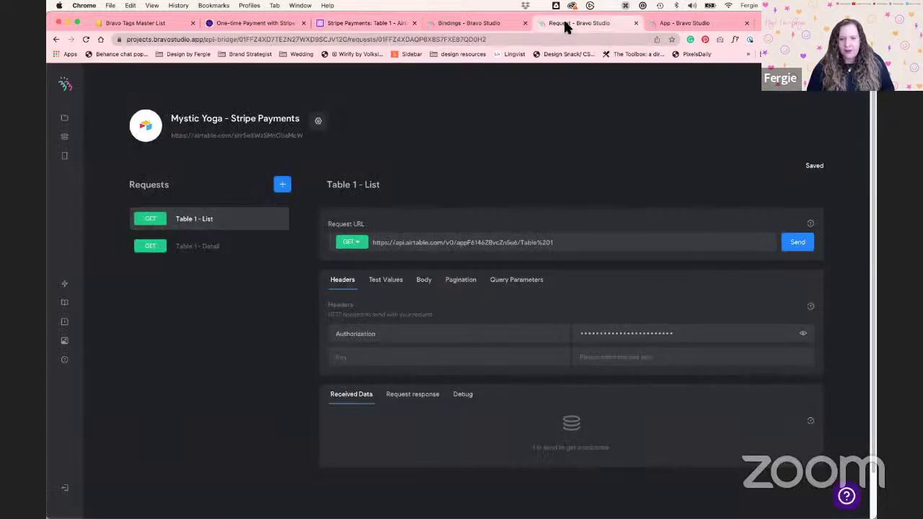
Look over the Mystic Yoga - Stripe Payments collection, then start a new API collection
left_click(64, 140)
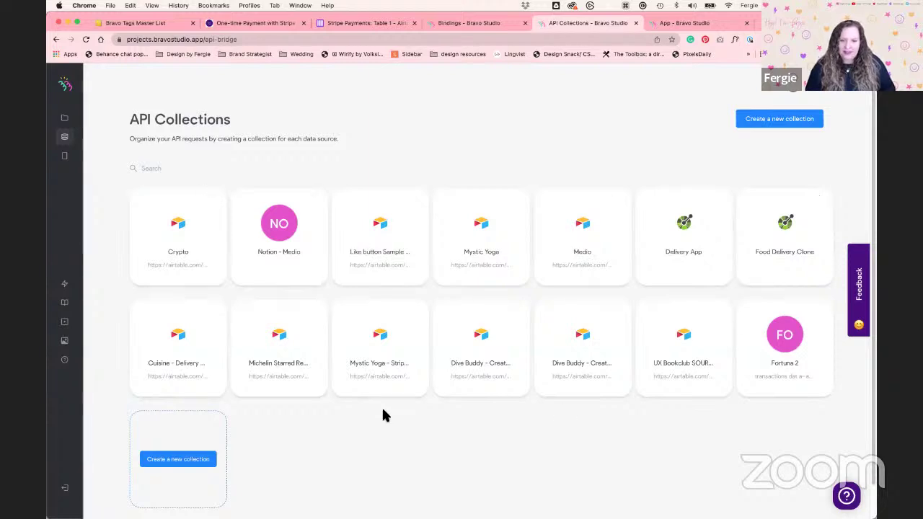
left_click(373, 354)
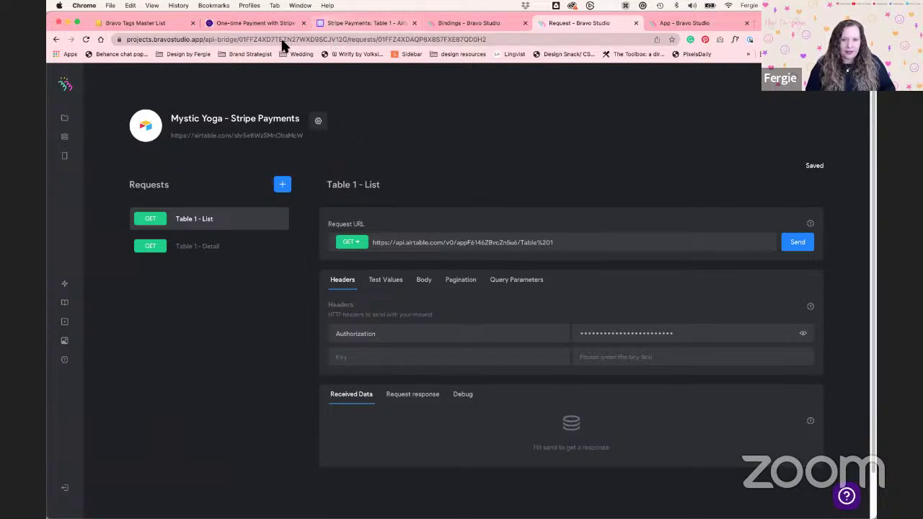
left_click(64, 136)
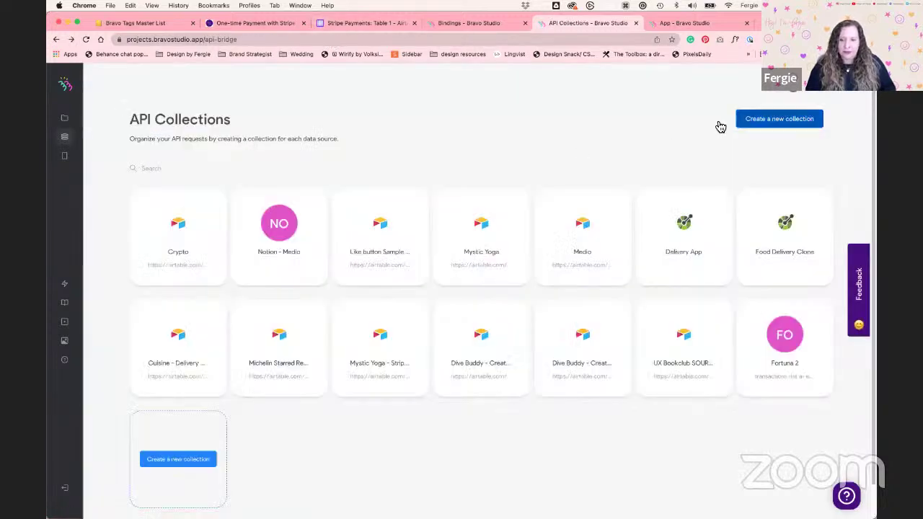
left_click(786, 124)
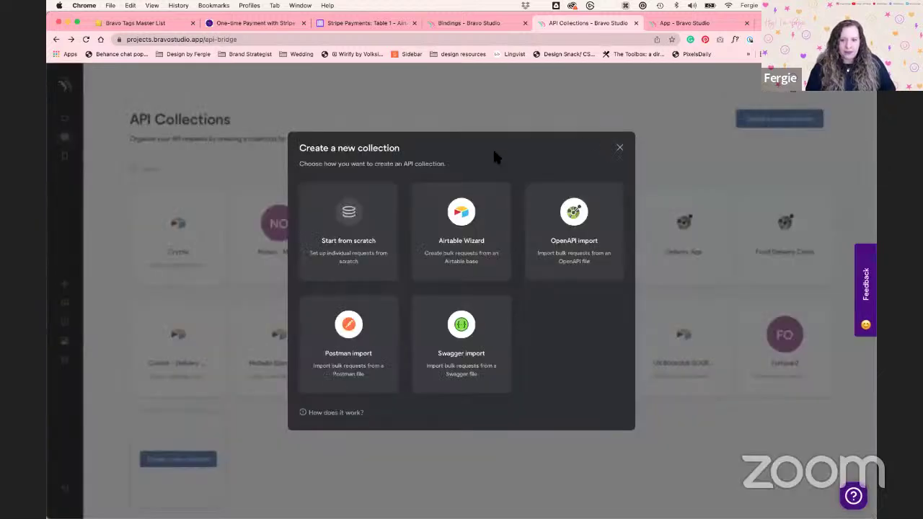
Choose the Airtable Wizard and switch over to the Stripe Payments base in Airtable
left_click(490, 210)
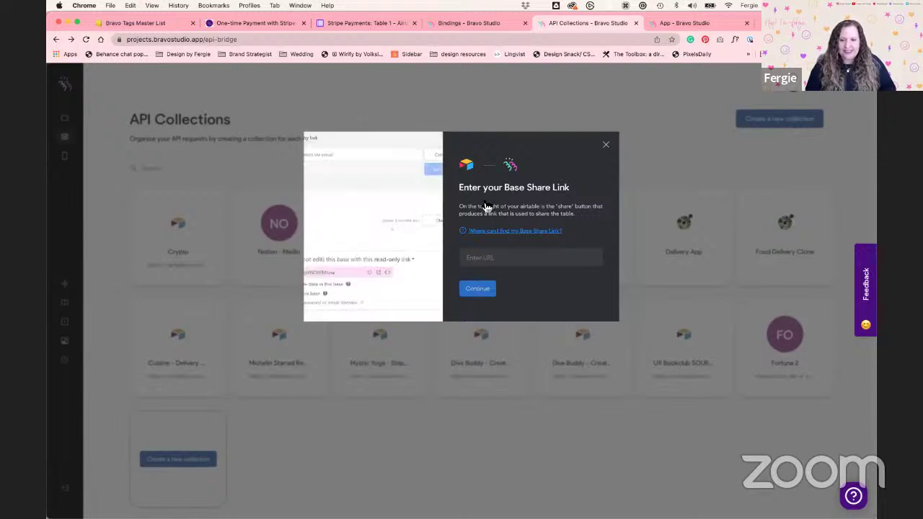
left_click(357, 22)
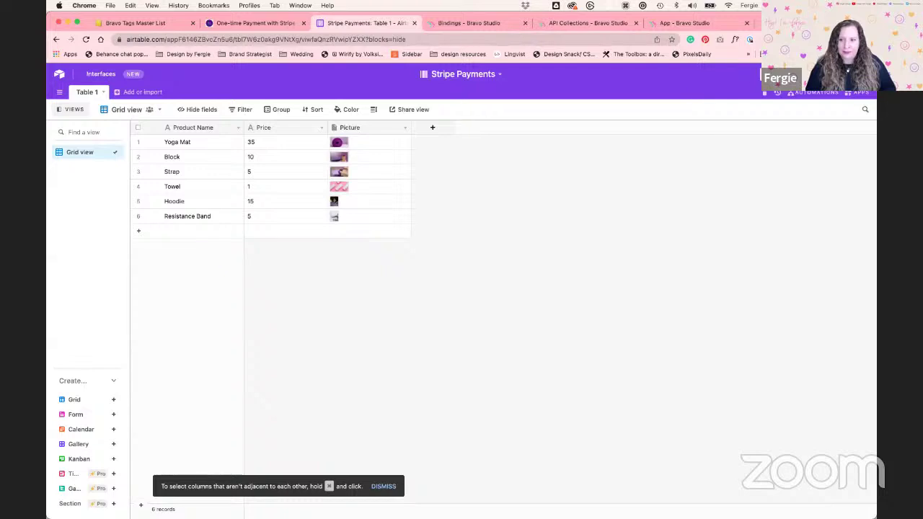
Copy the Stripe Payments base's read-only share link and return to Bravo's share link field
left_click(830, 73)
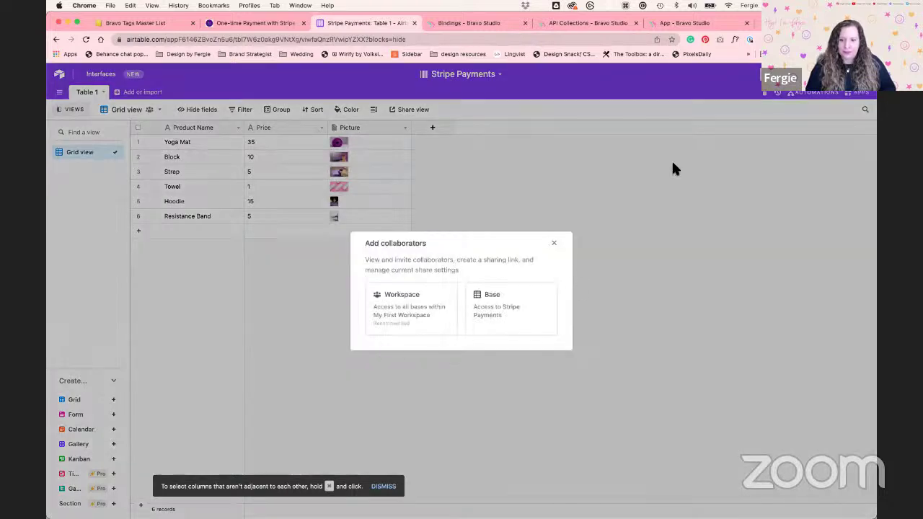
left_click(524, 302)
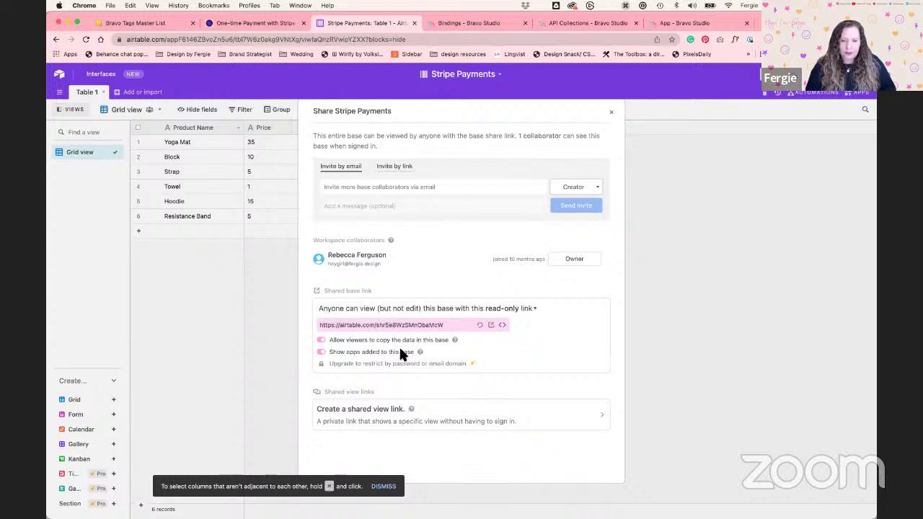
left_click(450, 325)
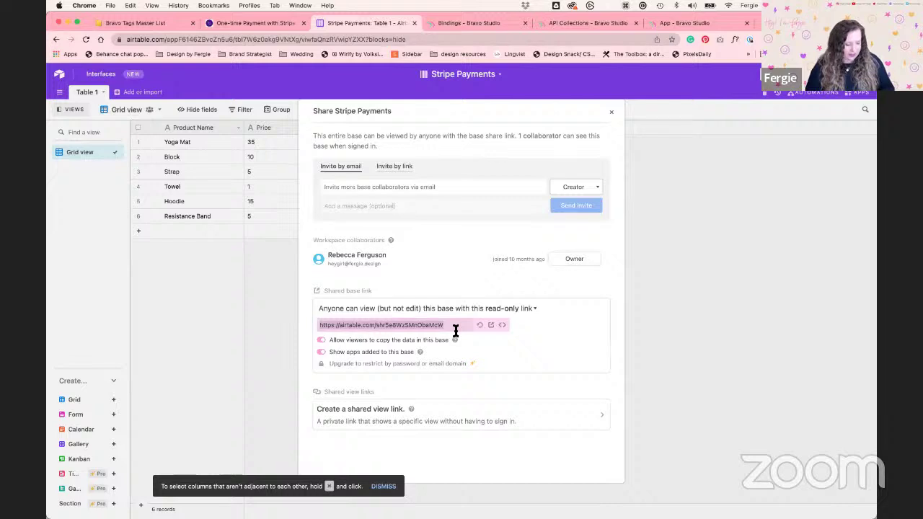
left_click(562, 26)
left_click(521, 260)
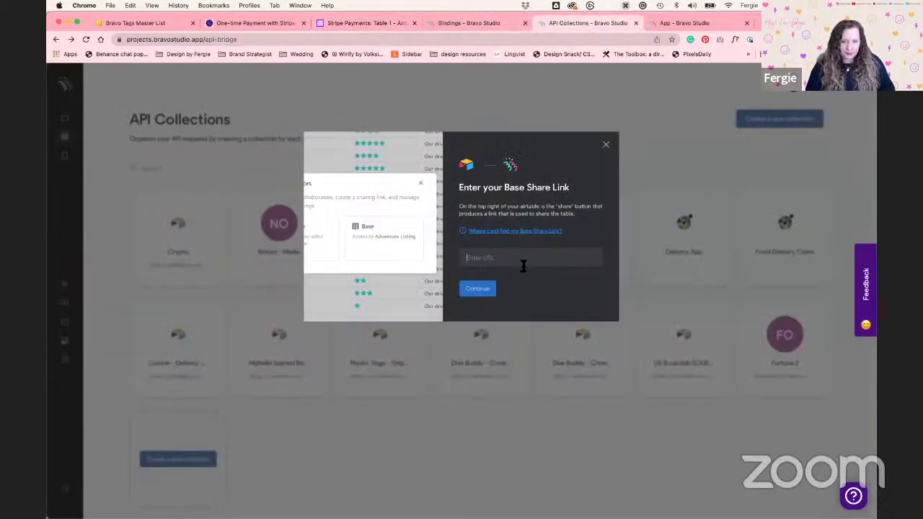
Paste the base share link into the wizard and continue to the API key step
left_click(475, 294)
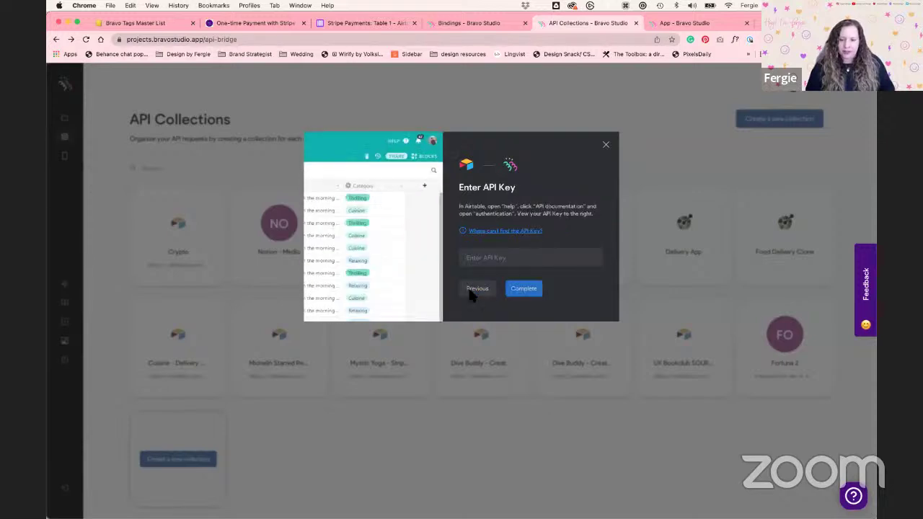
left_click(463, 26)
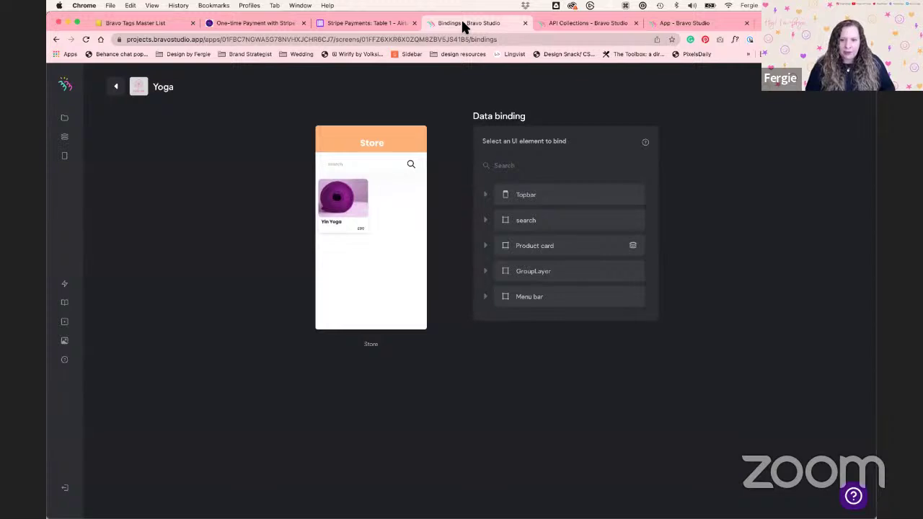
left_click(381, 24)
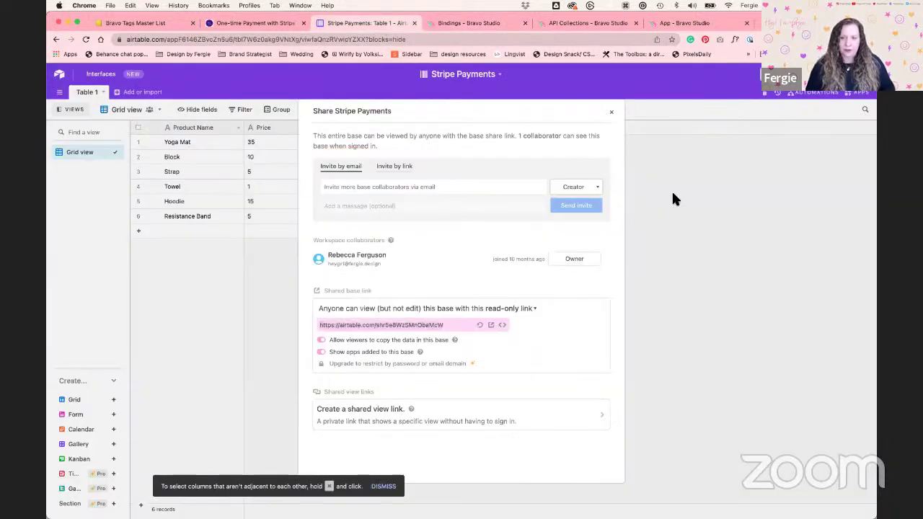
left_click(672, 190)
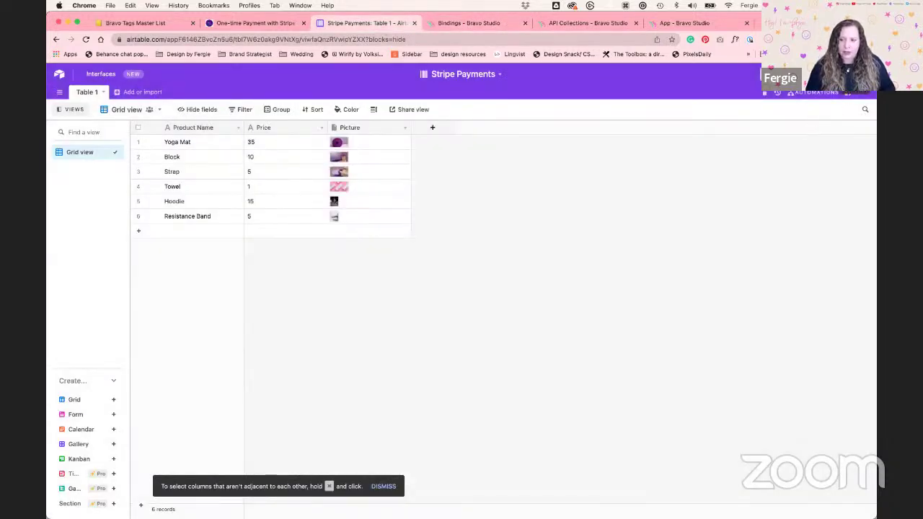
left_click(861, 75)
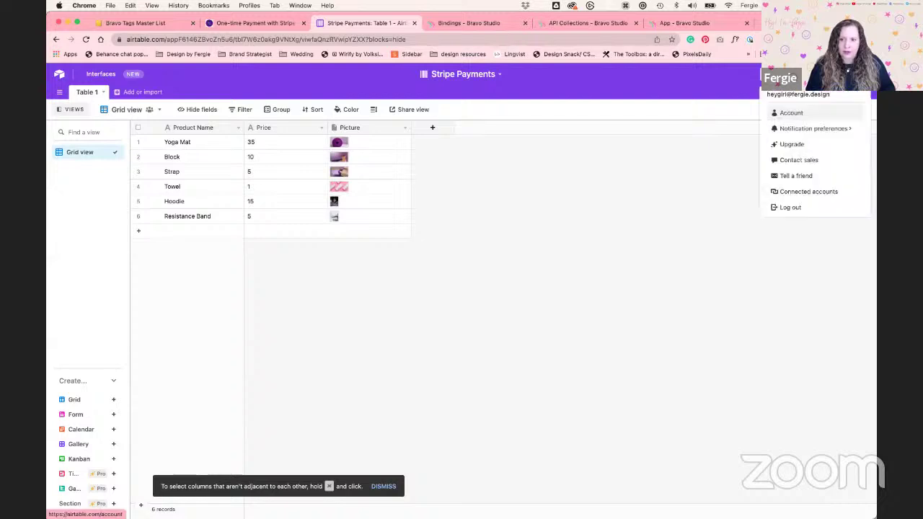
left_click(804, 112)
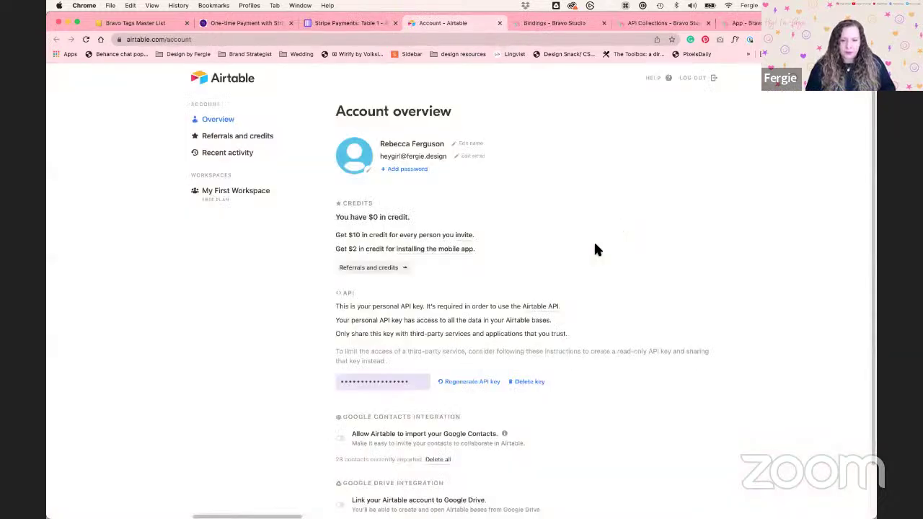
left_click(374, 382)
key("super+c")
left_click(435, 358)
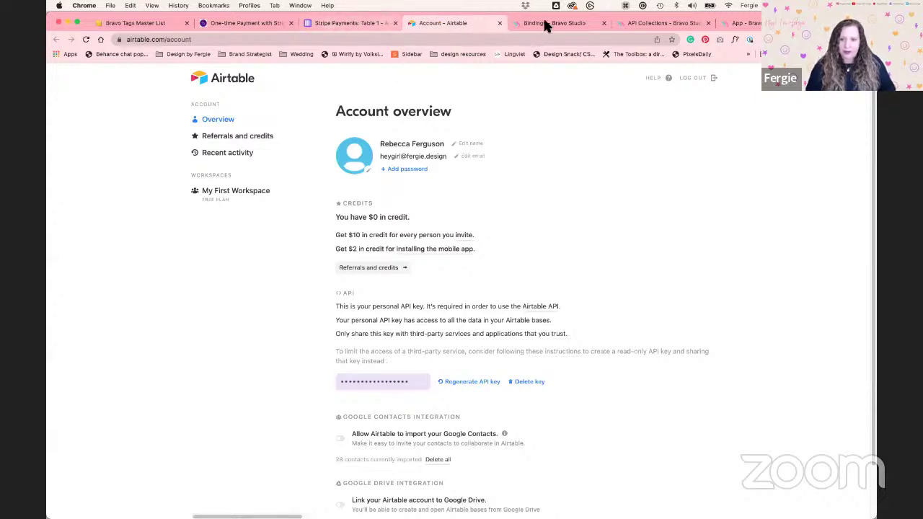
Paste the API key to complete the connection and open the new Stripe Payments collection
left_click(651, 23)
left_click(487, 261)
key("super+v")
left_click(524, 289)
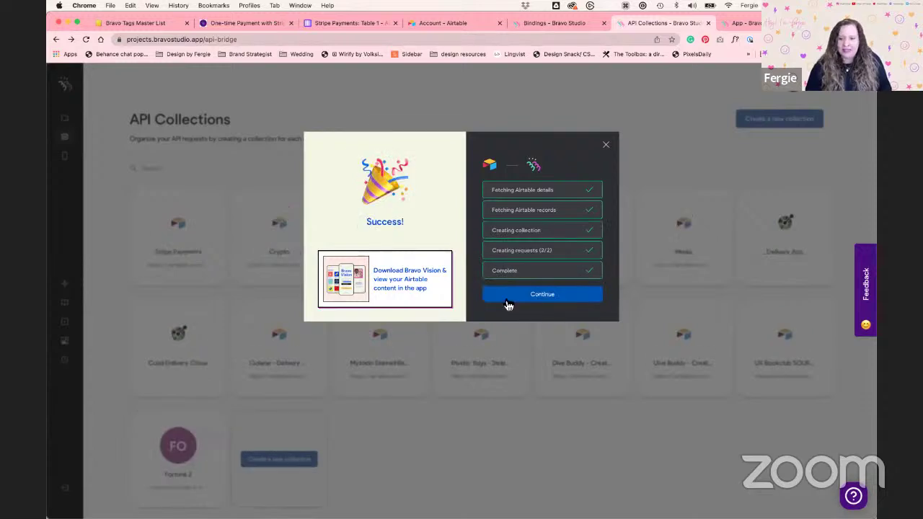
left_click(520, 292)
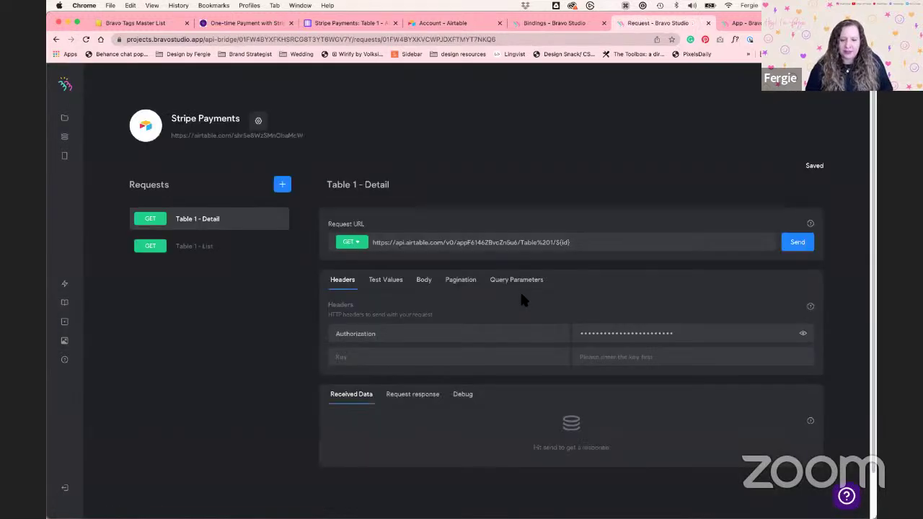
Replace 'Table 1' with 'Yoga Products' in both the Detail and List request names
scroll(328, 334, "down", 1)
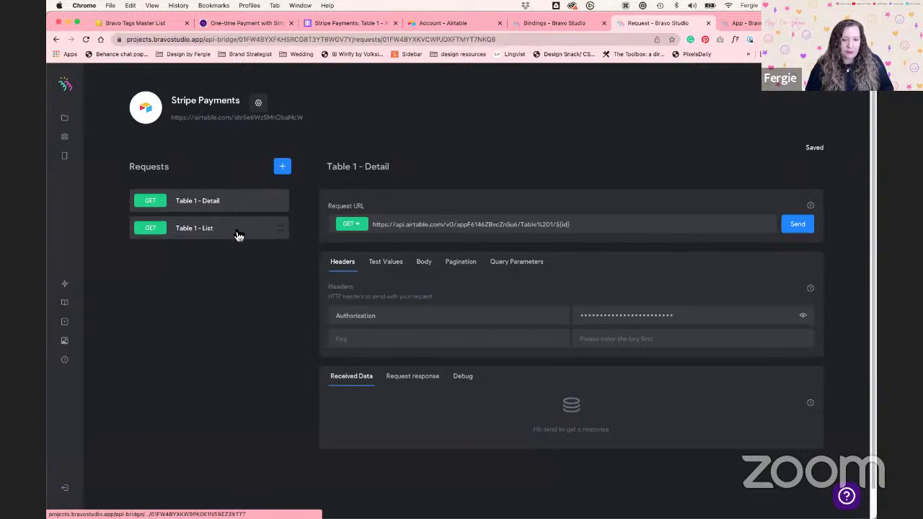
left_click(224, 238)
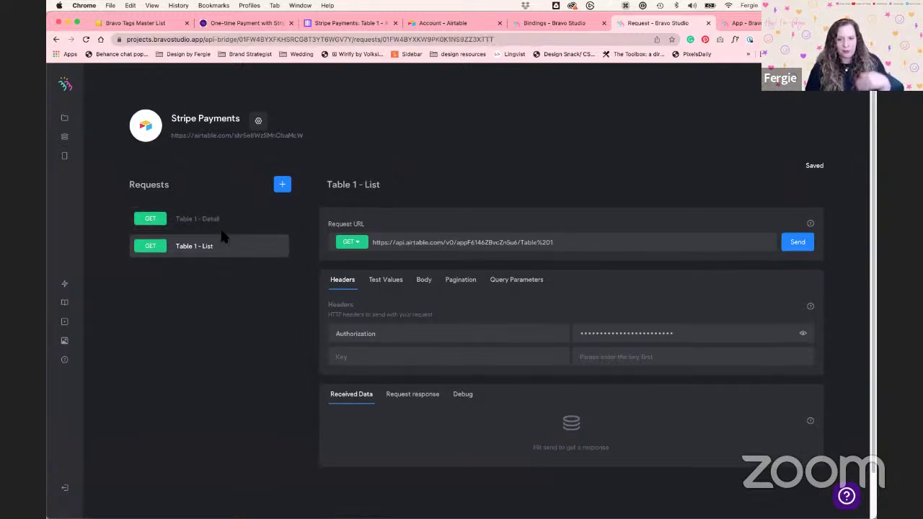
left_click(224, 232)
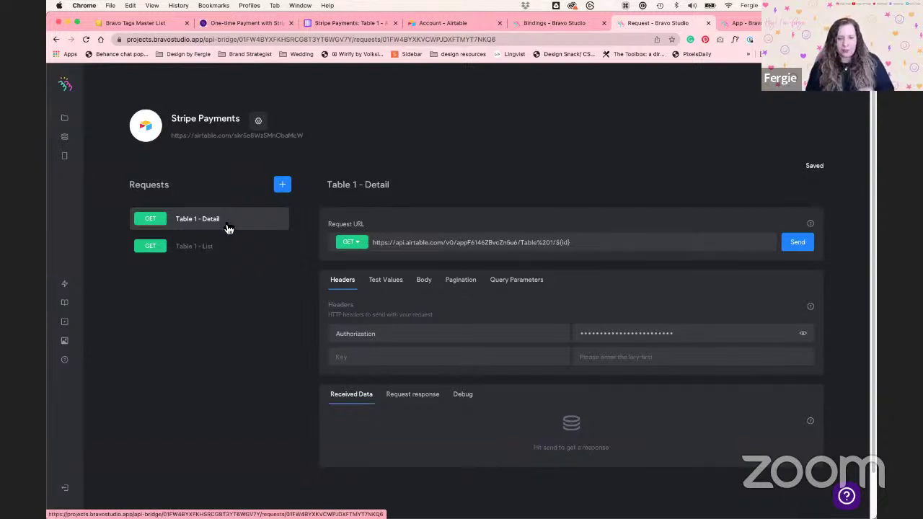
left_click(354, 184)
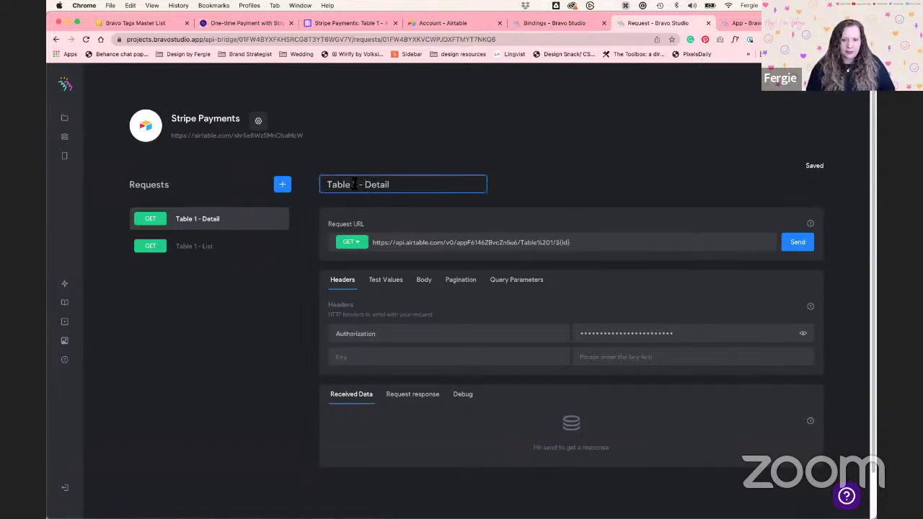
left_click_drag(356, 184, 312, 178)
type("Yoga Product")
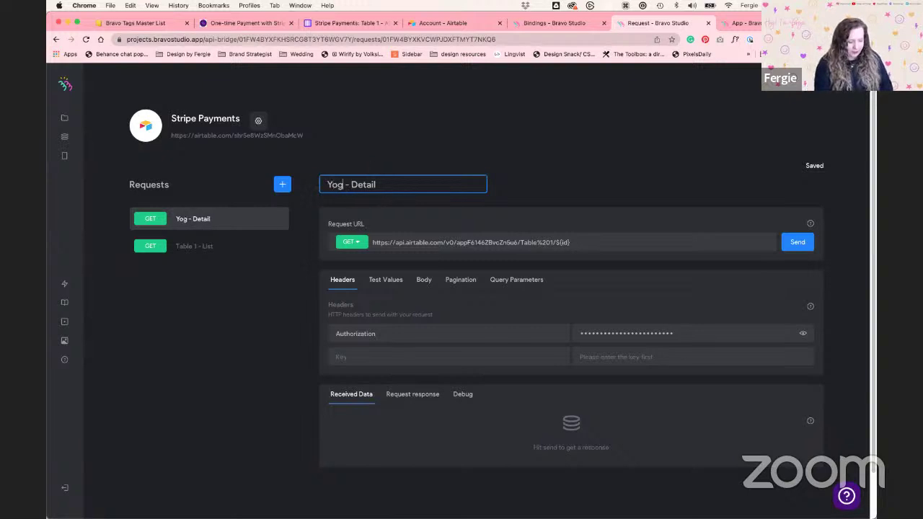
type("s")
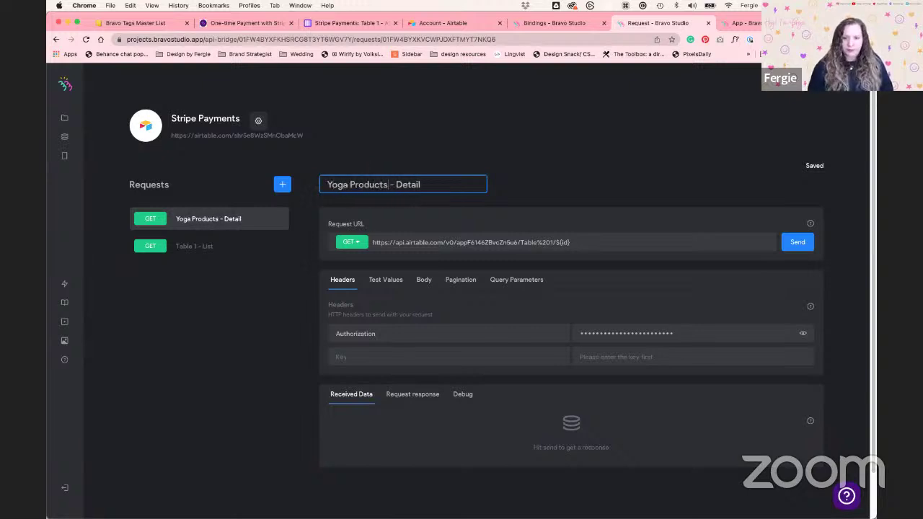
left_click(236, 254)
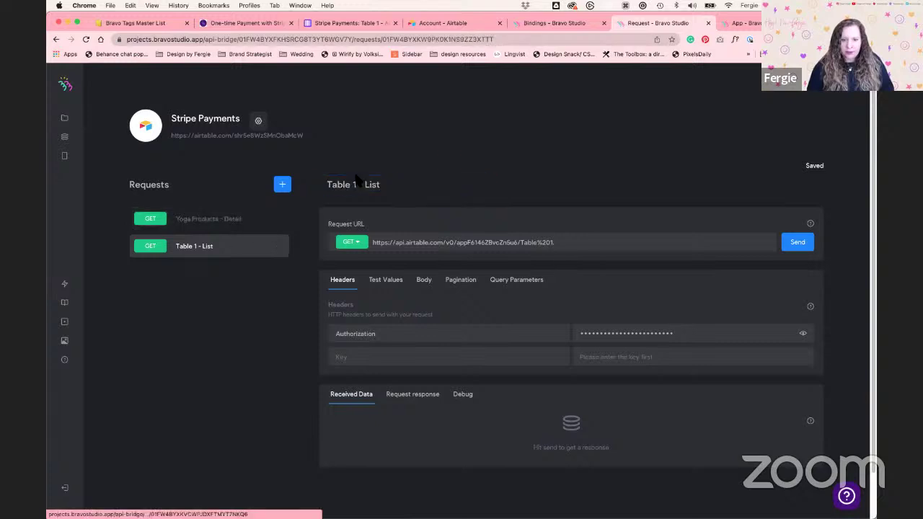
left_click_drag(356, 186, 315, 183)
type("Yoga Products")
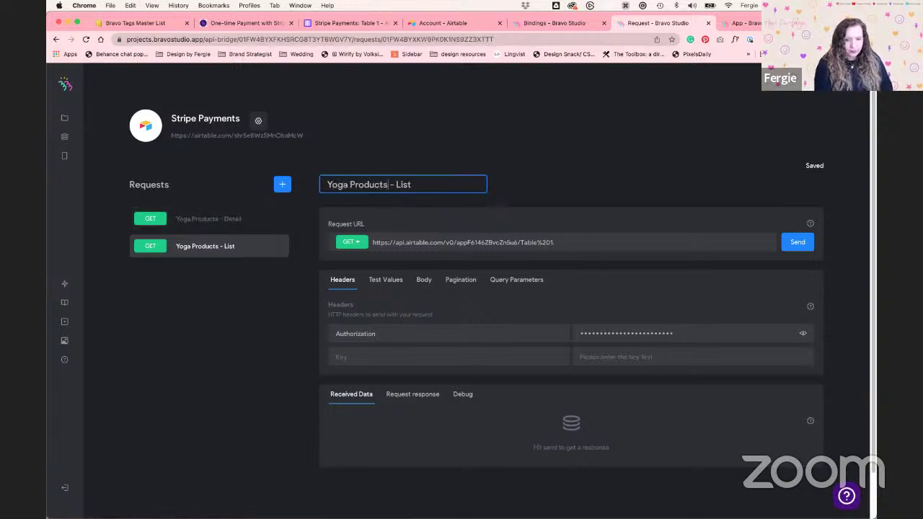
left_click(495, 205)
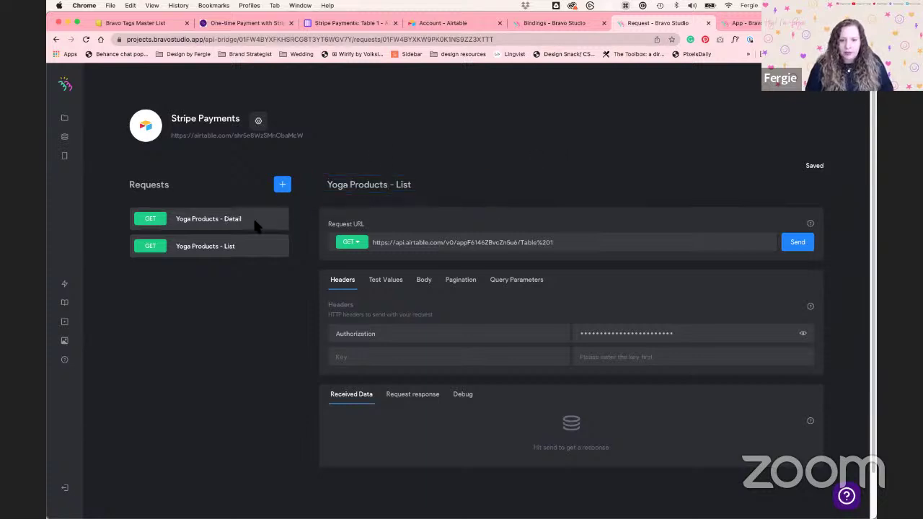
left_click(796, 249)
scroll(291, 391, "down", 3)
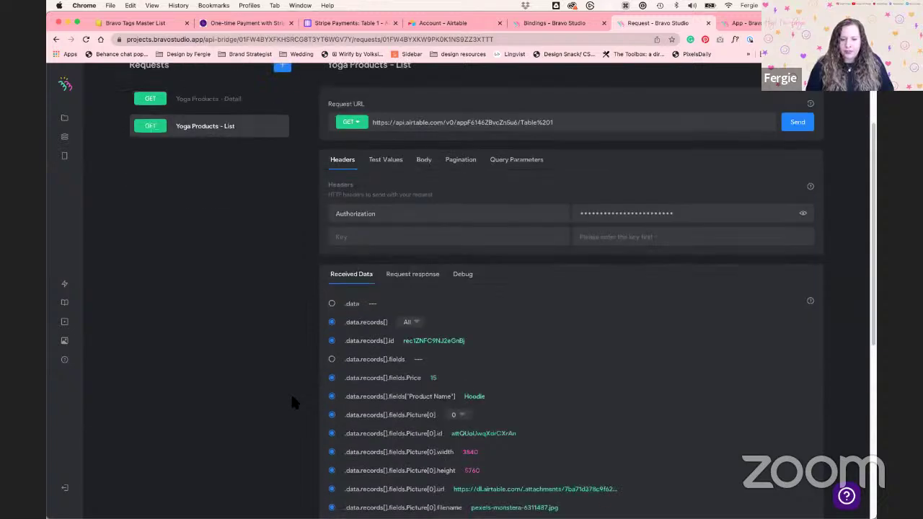
scroll(304, 375, "down", 9)
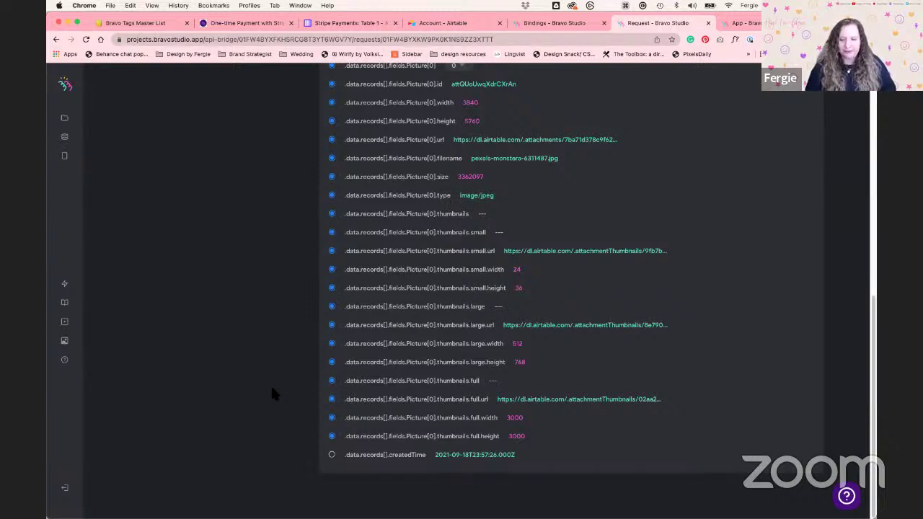
scroll(272, 390, "up", 6)
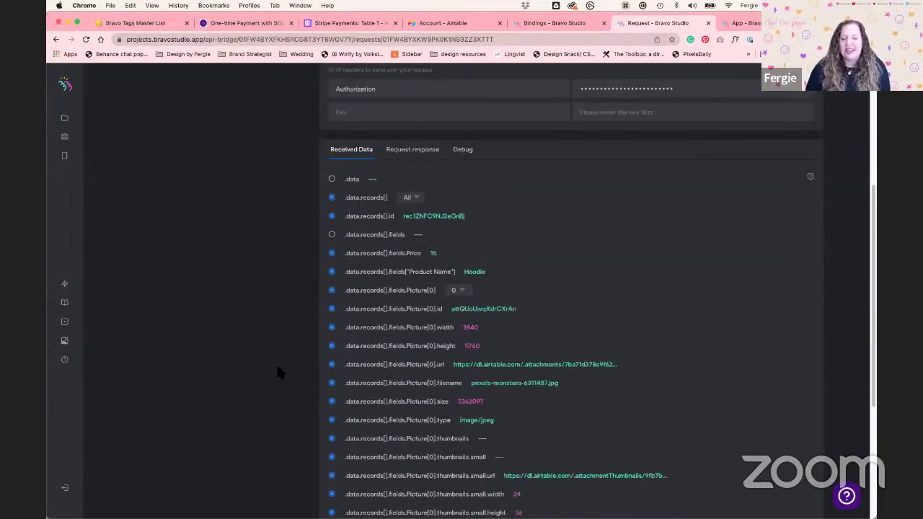
scroll(278, 371, "down", 2)
scroll(280, 371, "down", 1)
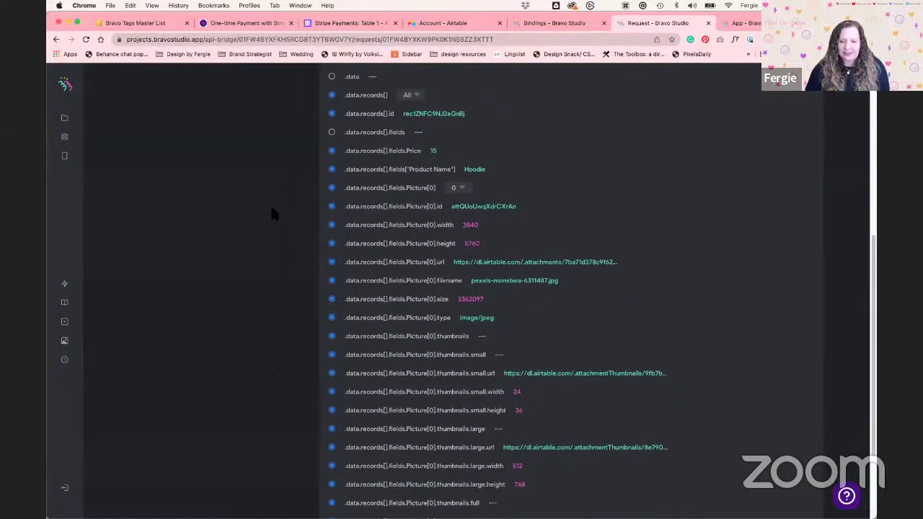
scroll(279, 339, "down", 3)
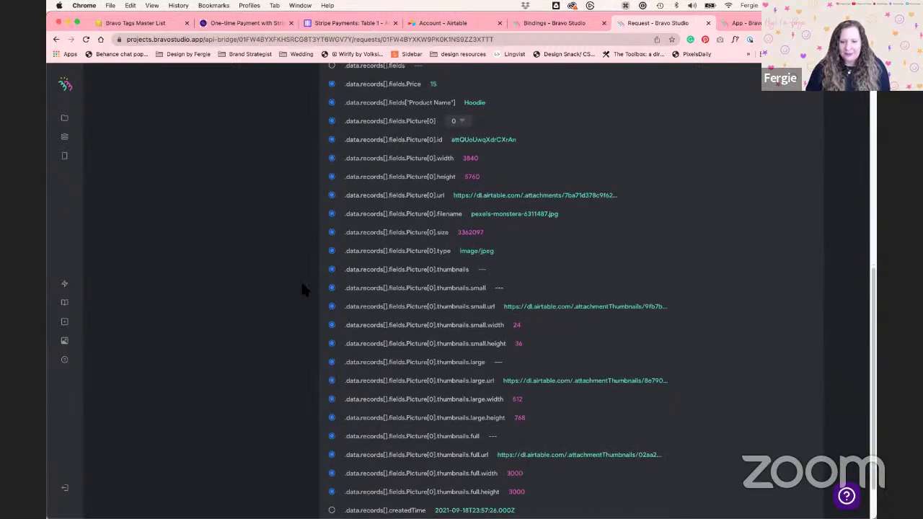
scroll(273, 263, "up", 5)
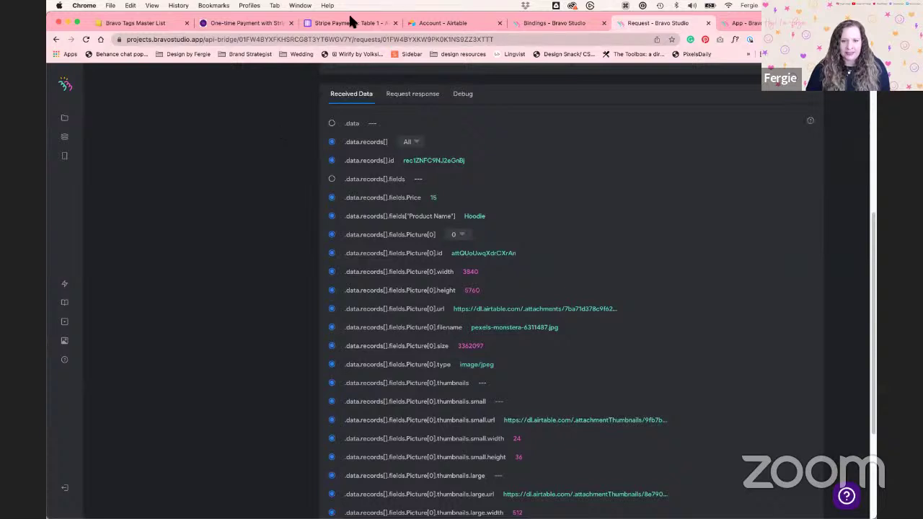
scroll(454, 206, "down", 1)
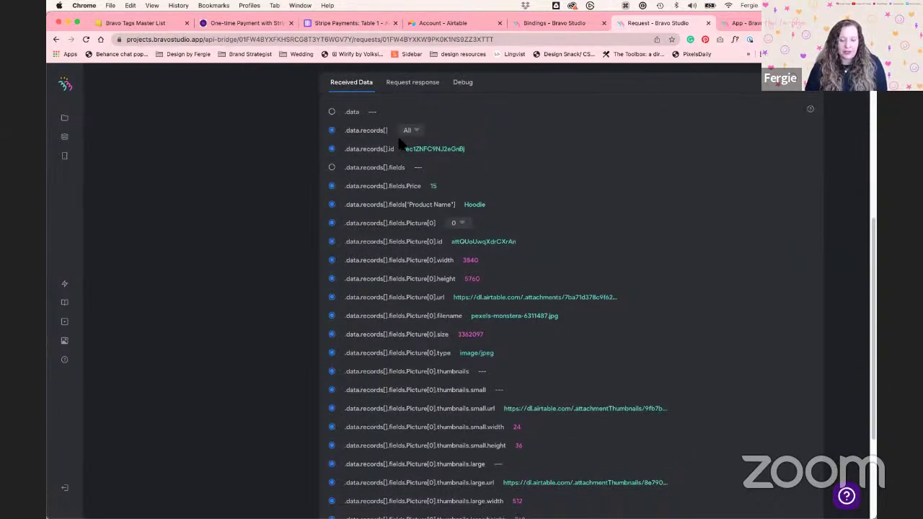
scroll(328, 194, "up", 10)
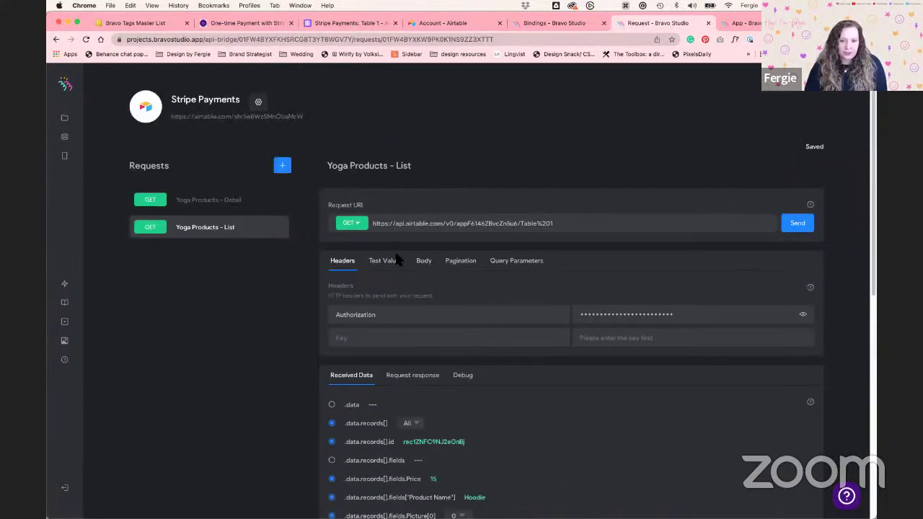
scroll(263, 342, "down", 3)
scroll(263, 343, "down", 3)
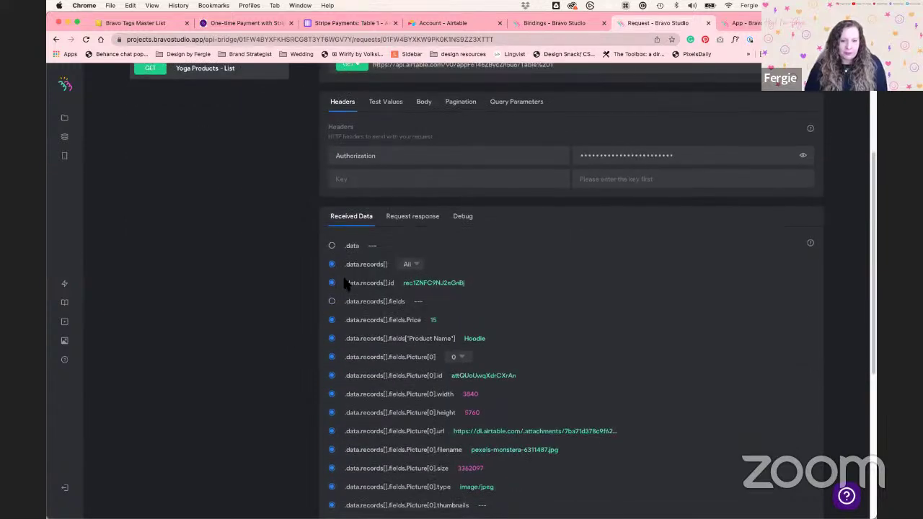
left_click(408, 265)
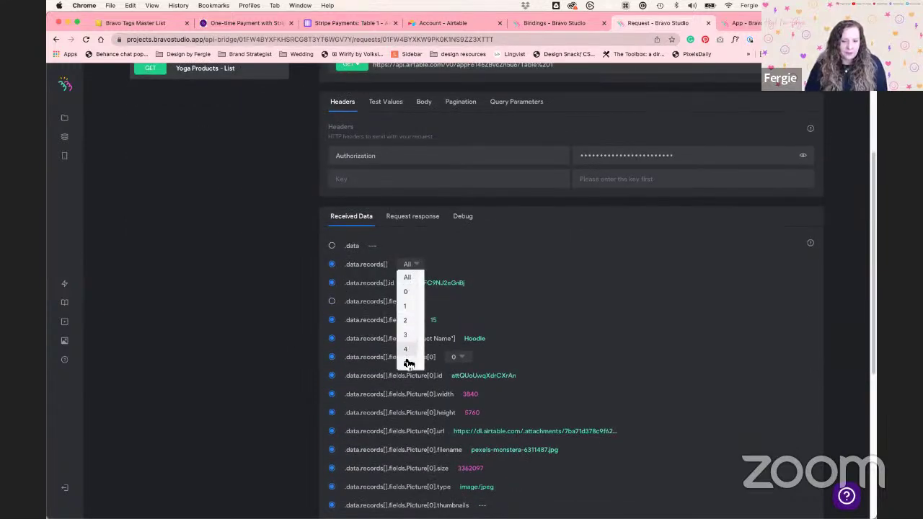
left_click(407, 278)
scroll(497, 321, "down", 1)
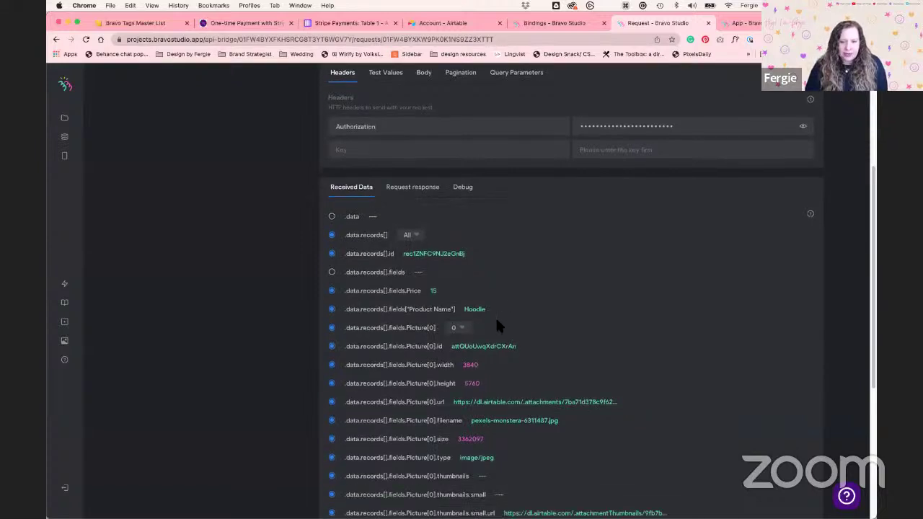
left_click_drag(406, 291, 421, 291)
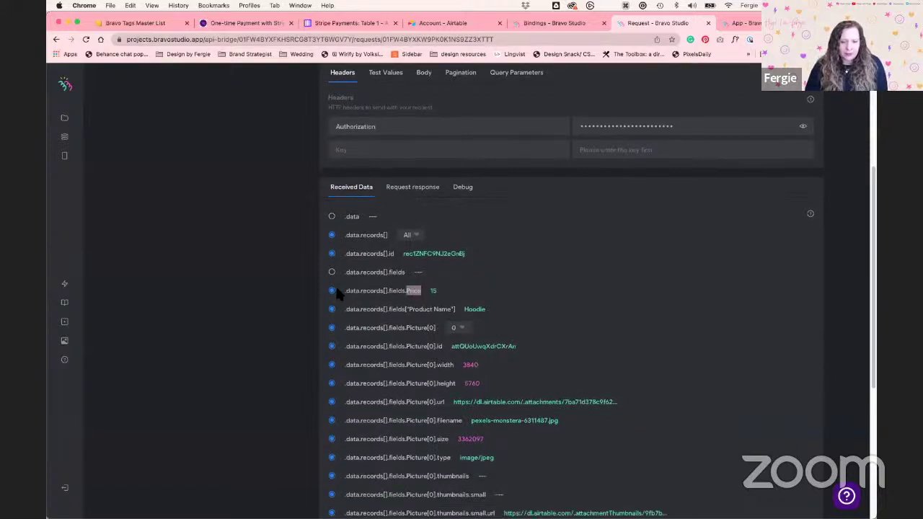
left_click_drag(487, 310, 459, 310)
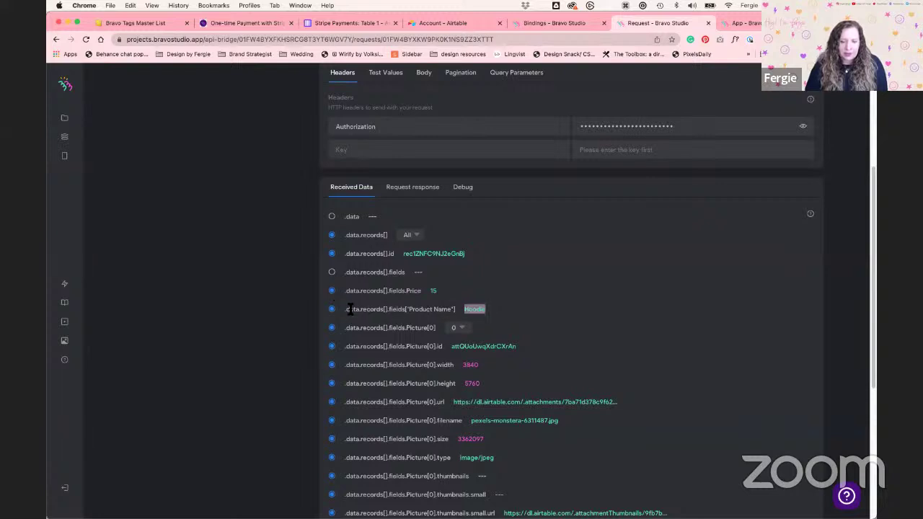
left_click(343, 24)
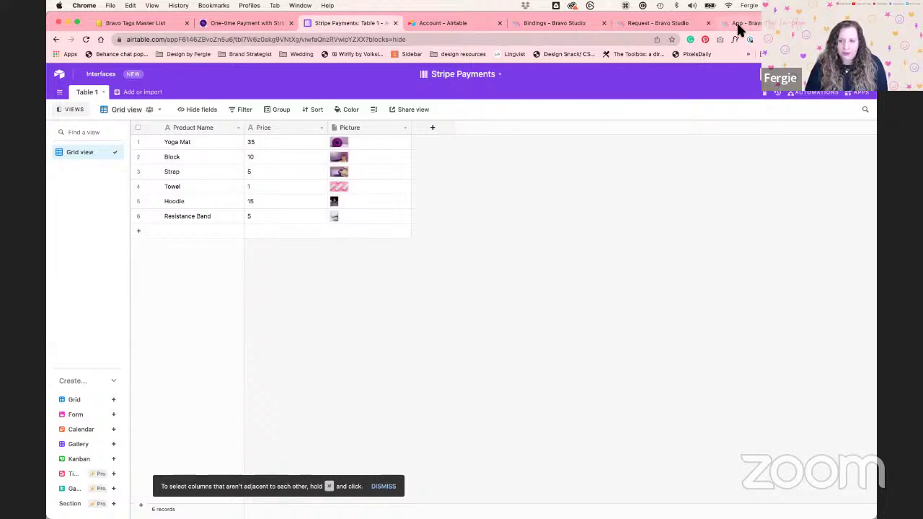
left_click(669, 26)
Untick the picture's height, width, id and filename fields in Received Data
scroll(332, 349, "down", 5)
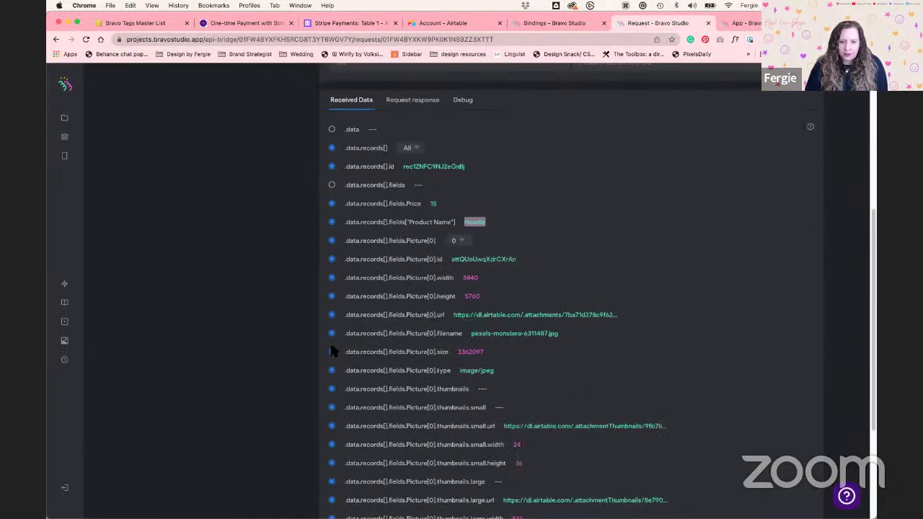
scroll(331, 352, "down", 3)
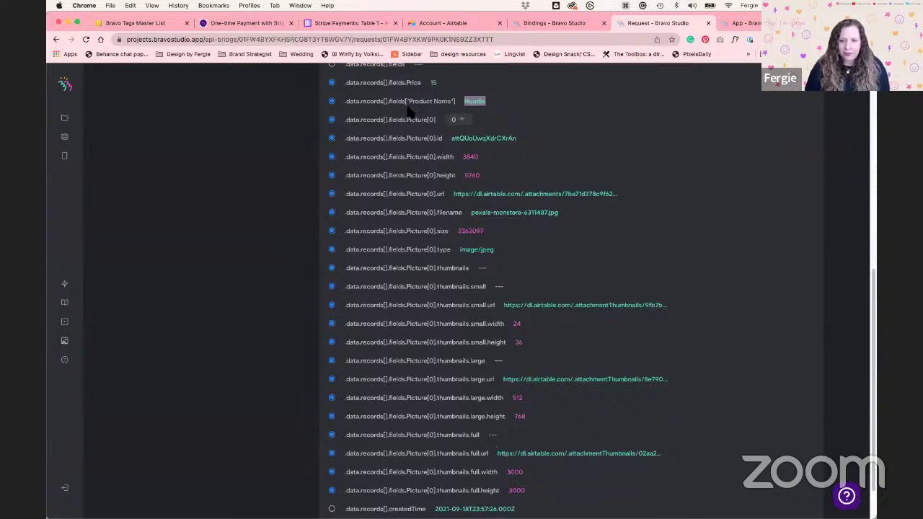
left_click_drag(555, 193, 343, 195)
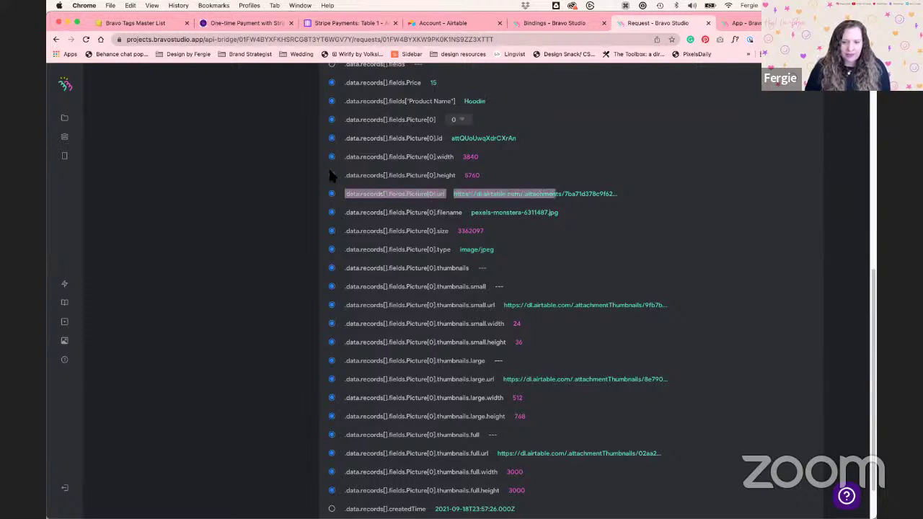
left_click(331, 175)
left_click(331, 157)
left_click(331, 138)
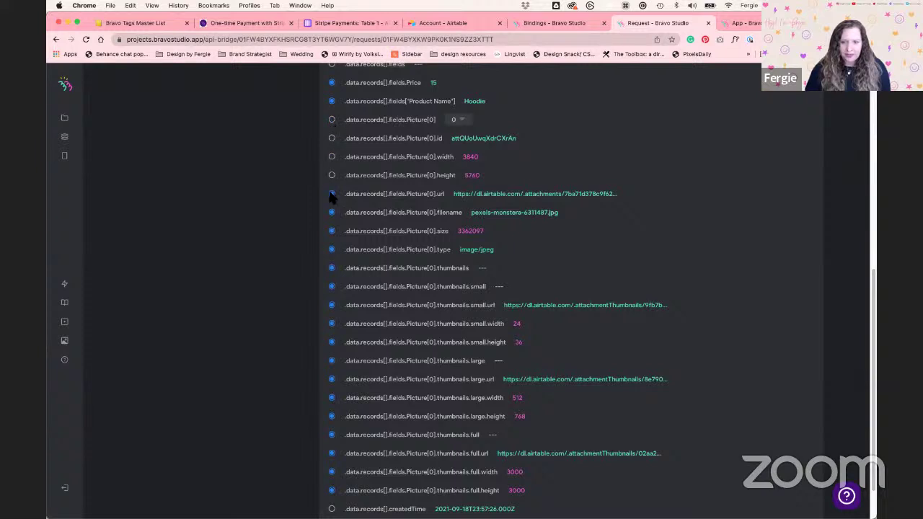
left_click(331, 212)
Point out the remaining picture url field, then open the Yoga Products - Detail request
left_click_drag(599, 193, 349, 195)
left_click(437, 193)
double_click(439, 193)
scroll(517, 280, "down", 1)
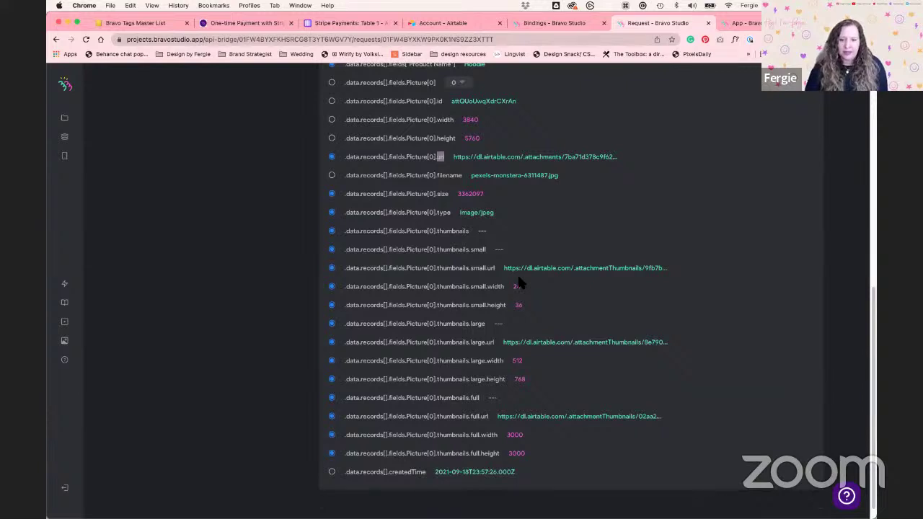
scroll(518, 283, "up", 5)
scroll(517, 278, "up", 3)
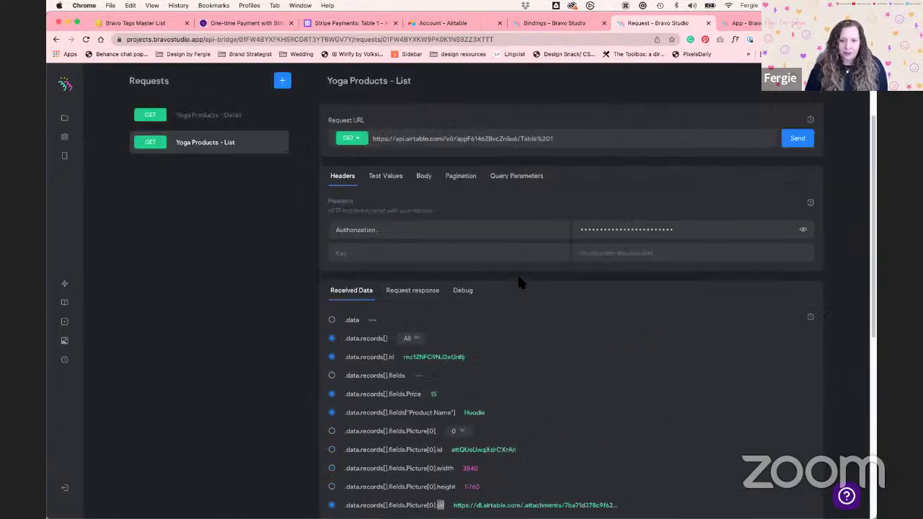
left_click(222, 117)
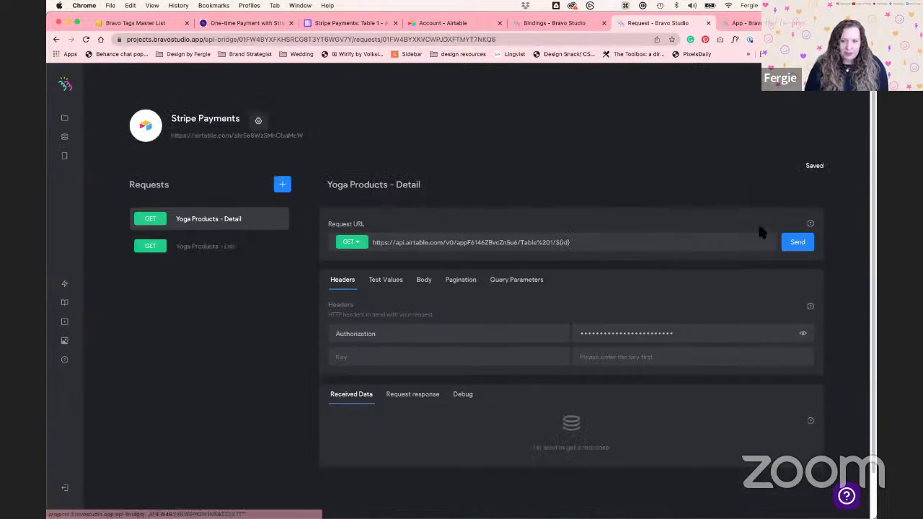
Send the Detail request and review its Path/Name mapping, such as price, then close it
left_click(798, 244)
scroll(397, 336, "down", 10)
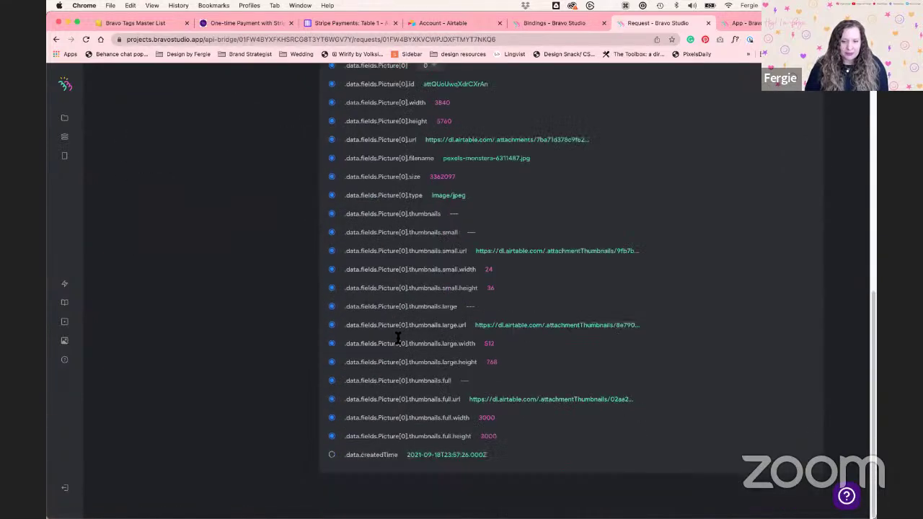
scroll(397, 338, "up", 10)
left_click(430, 247)
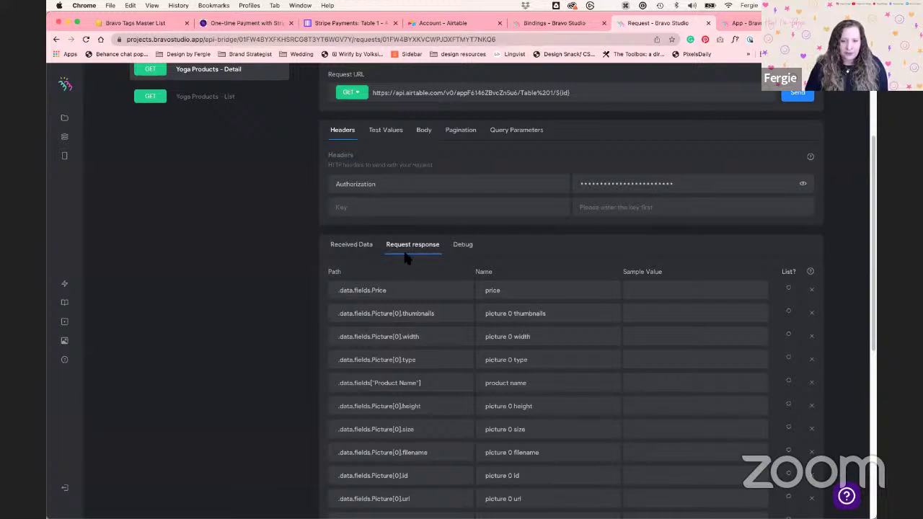
scroll(422, 253, "down", 5)
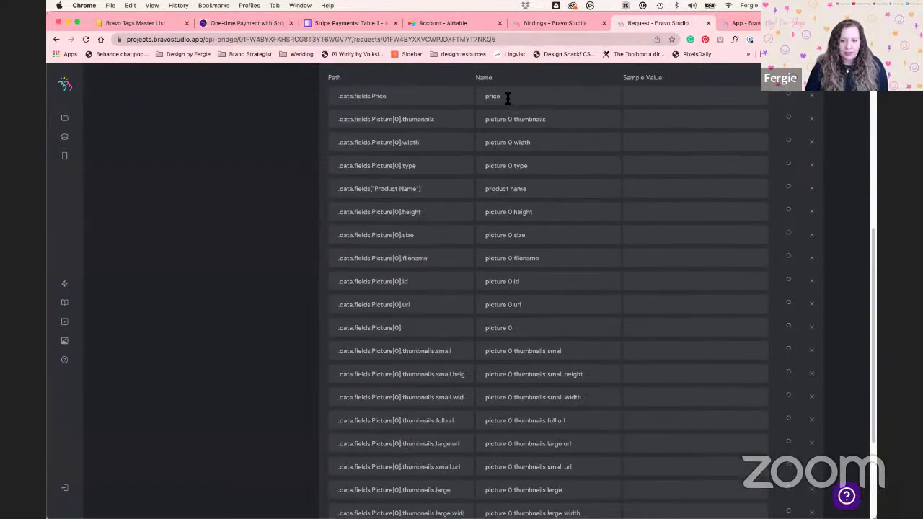
left_click_drag(490, 96, 502, 96)
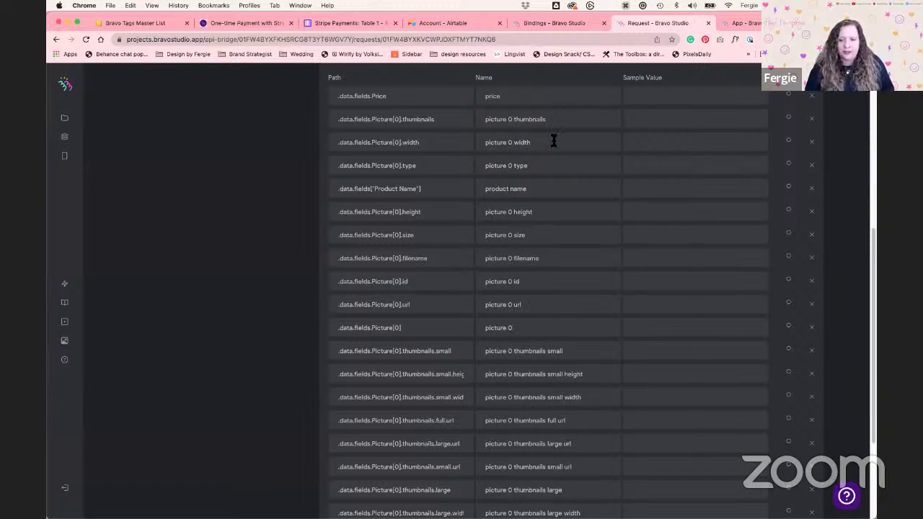
scroll(553, 137, "up", 10)
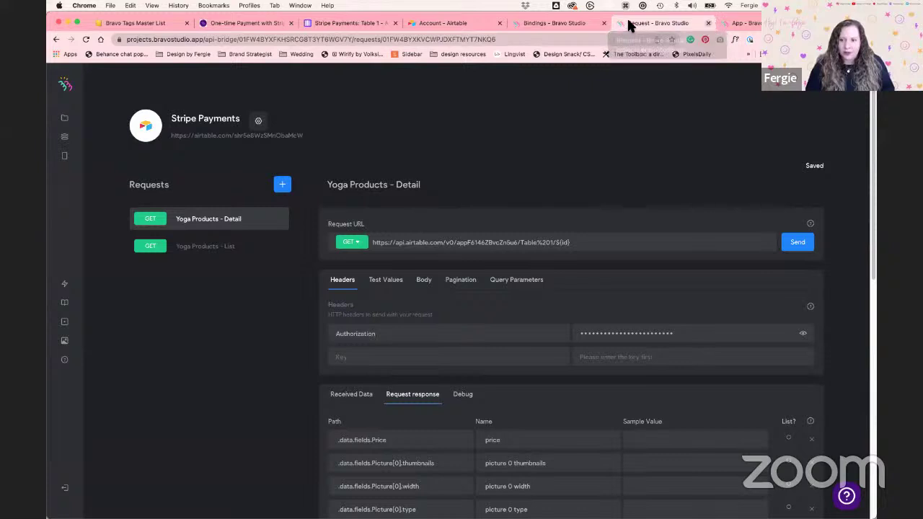
key("super+w")
Go to Apps > Yoga > Store screen data binding and inspect the Product card's binding
left_click(542, 26)
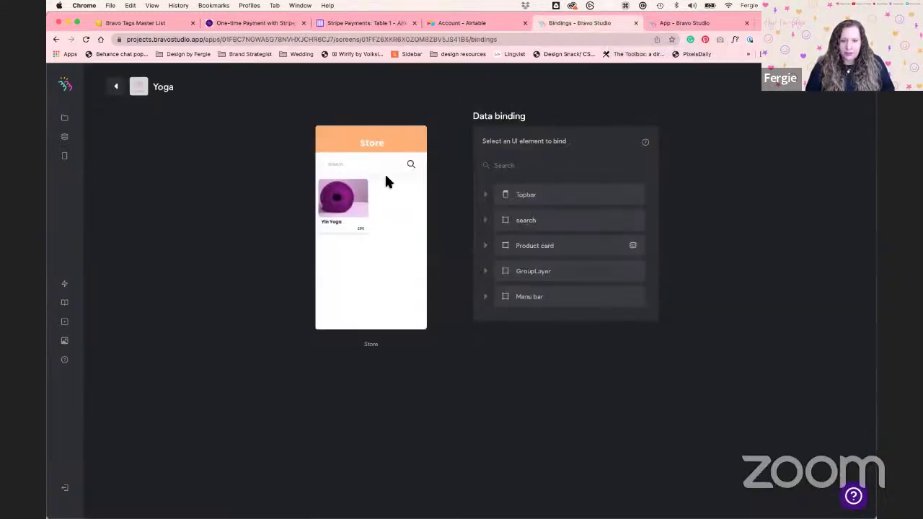
left_click(63, 120)
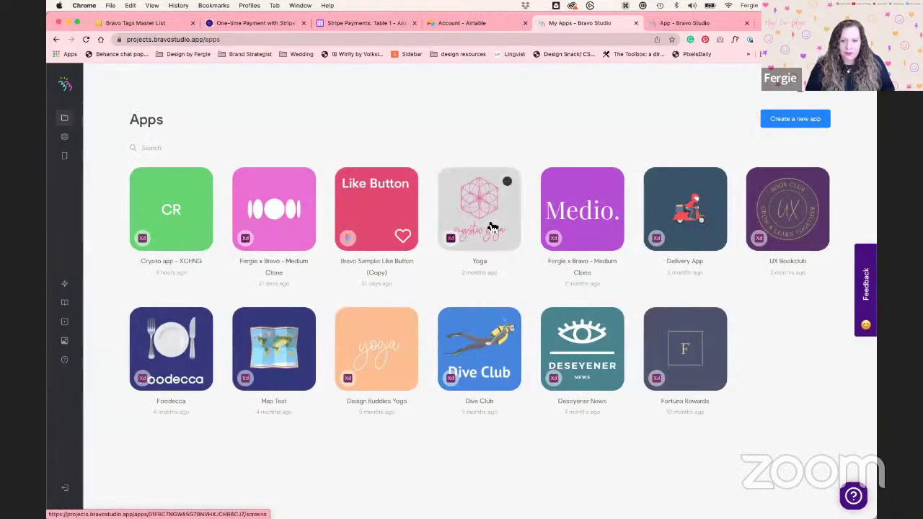
left_click(491, 228)
scroll(497, 293, "down", 5)
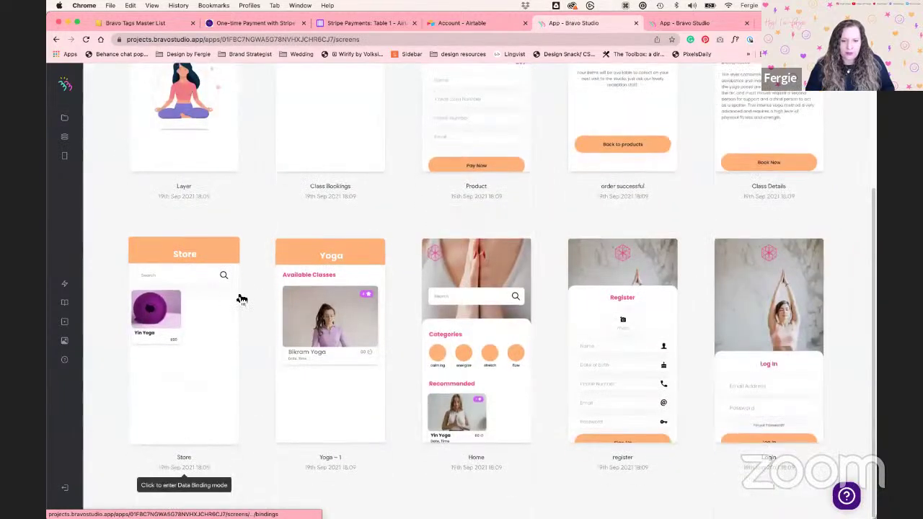
left_click(238, 299)
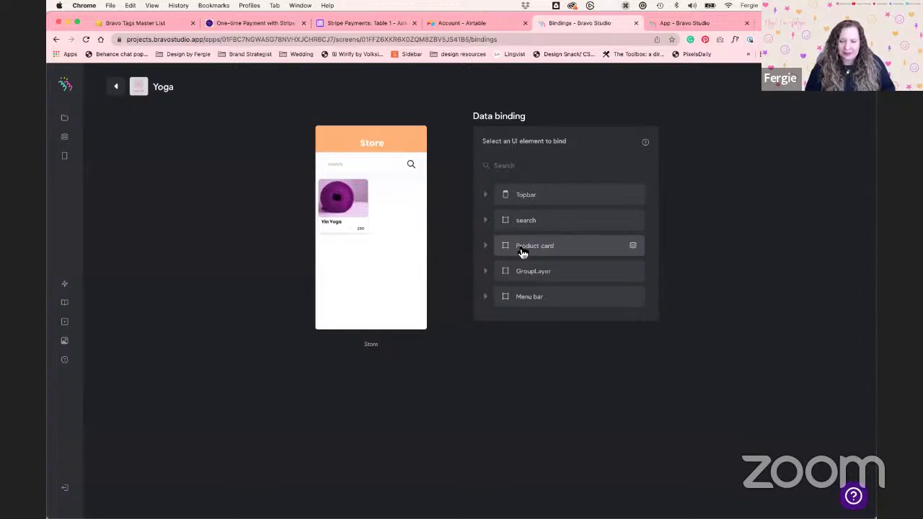
left_click(523, 250)
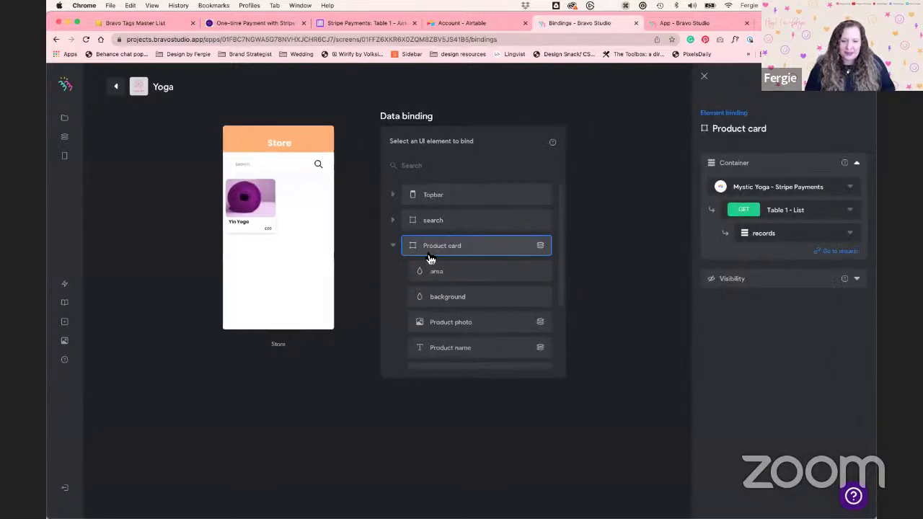
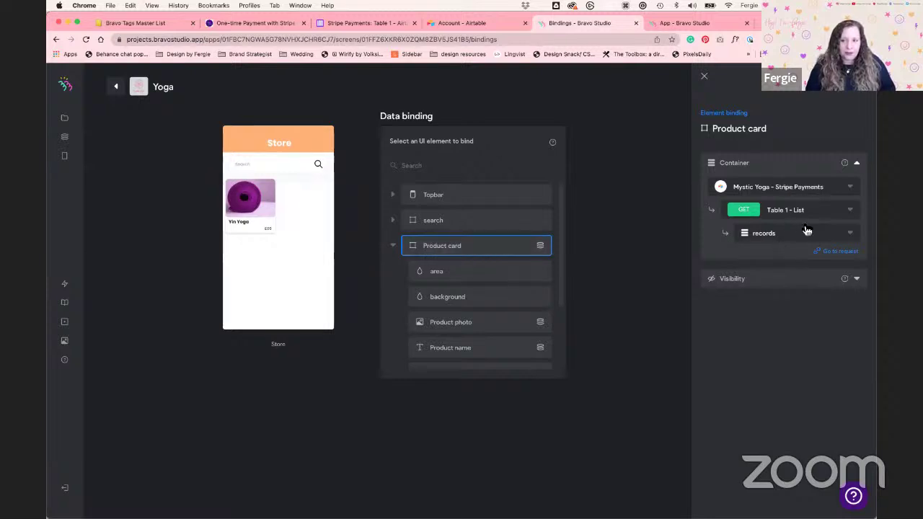
Bind the Product card to Mystic Yoga - Stripe Payments > Table 1 - List > records
left_click(821, 191)
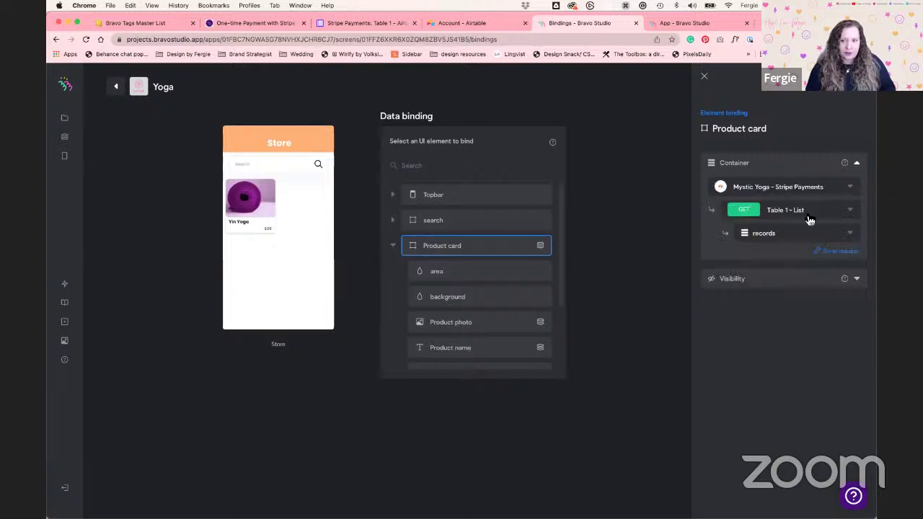
left_click(829, 220)
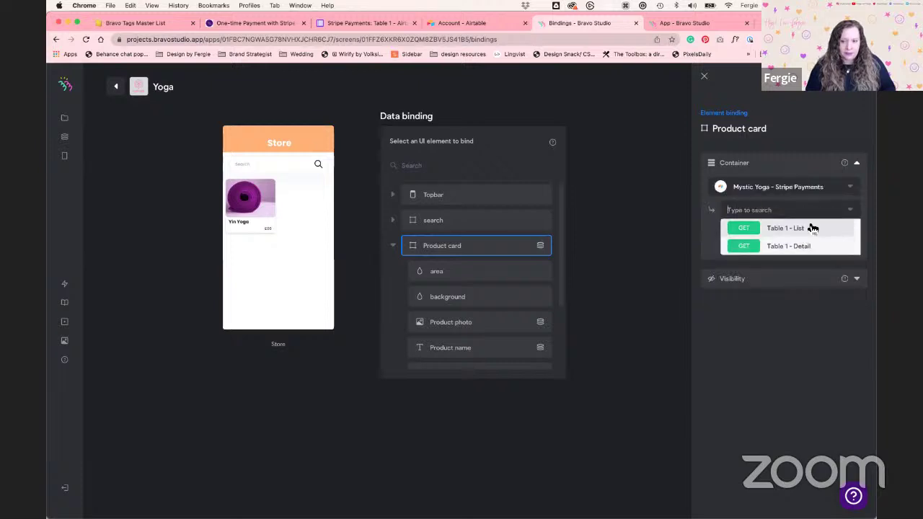
left_click(812, 231)
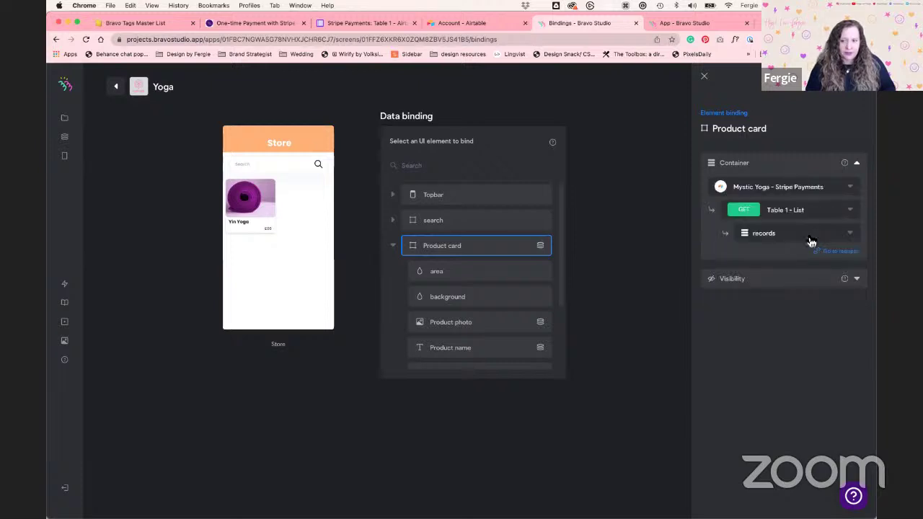
left_click(808, 235)
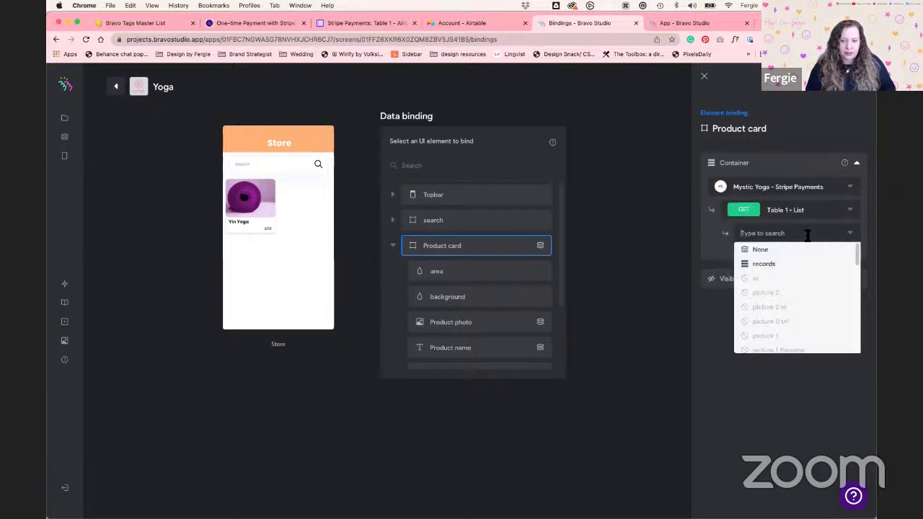
left_click(763, 266)
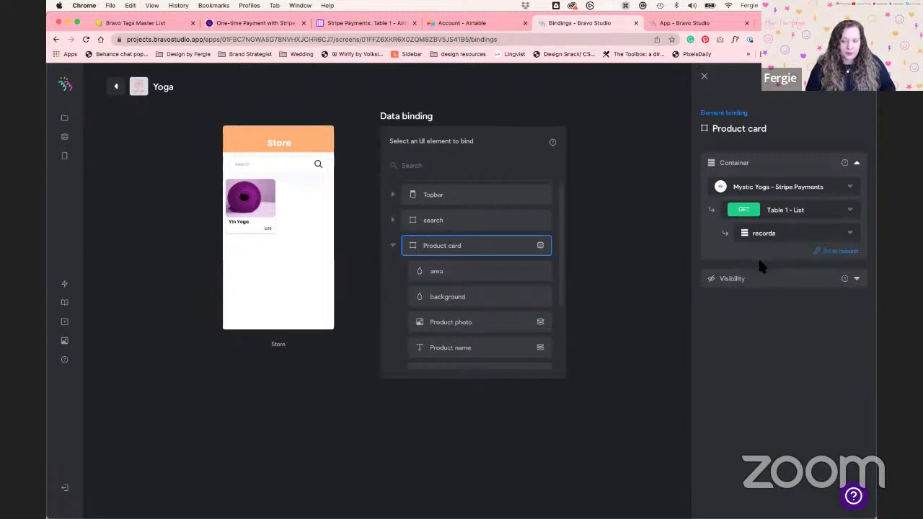
Check the fields bound to Product photo, Product name and Price, including price
left_click_drag(560, 238, 560, 301)
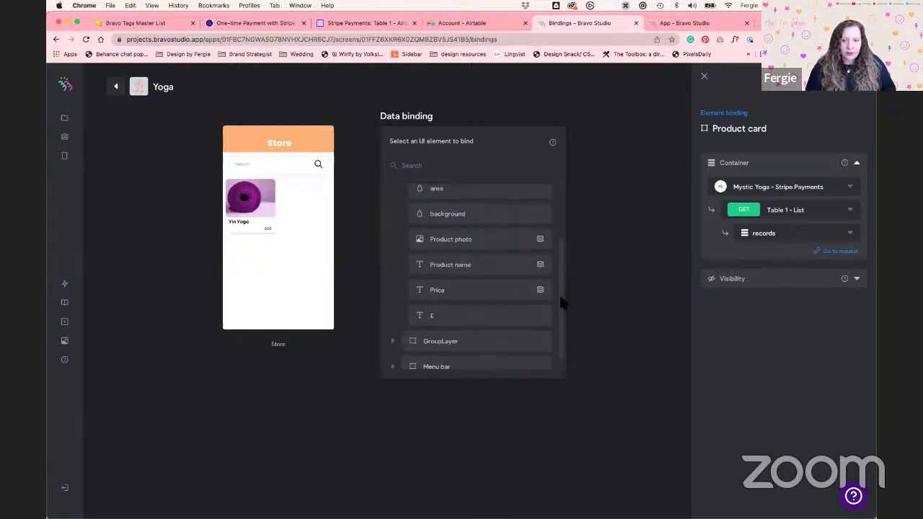
left_click(474, 246)
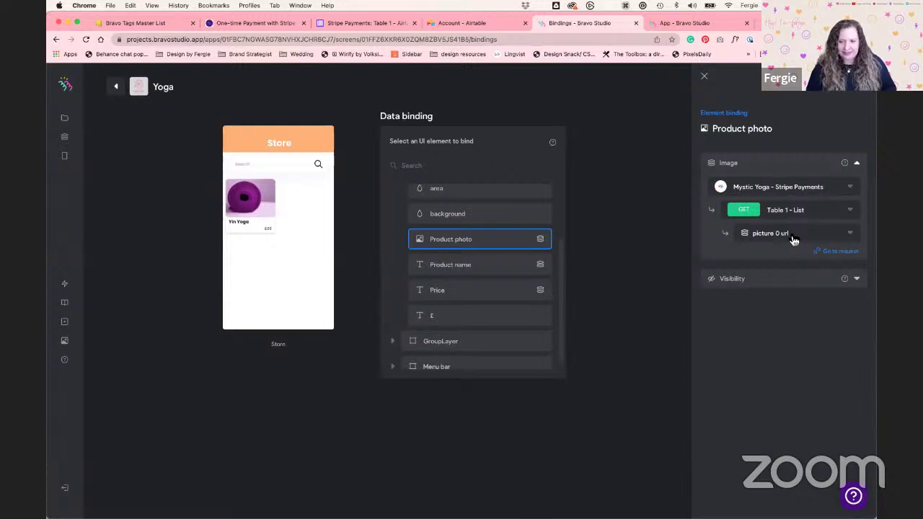
left_click(518, 266)
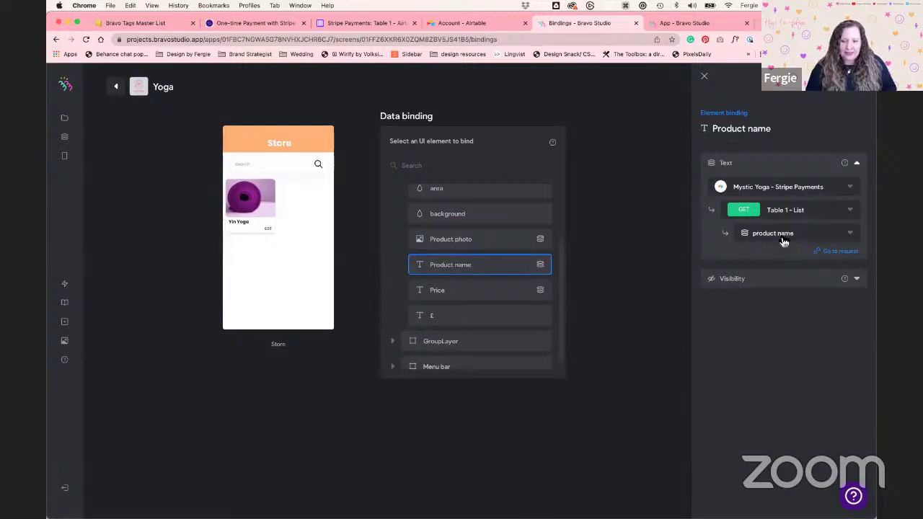
left_click(541, 290)
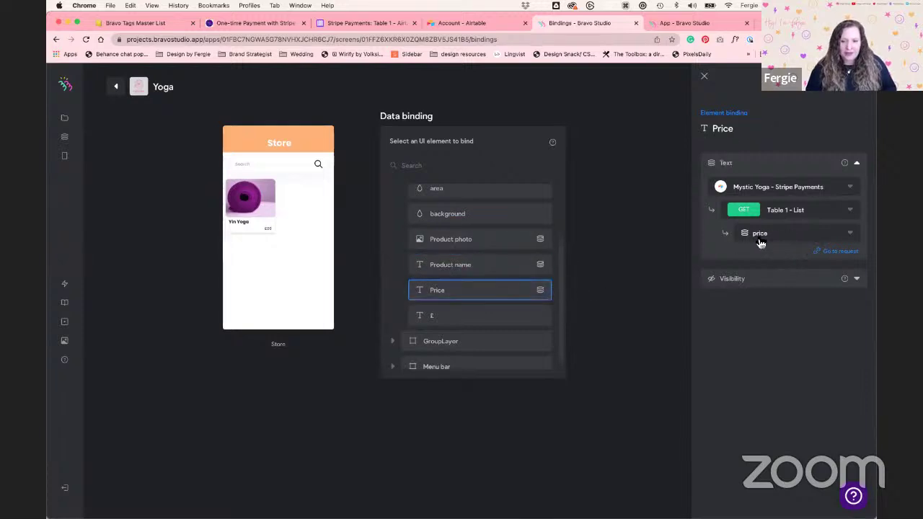
Expand GroupLayer and the Menu bar group to review their contents, then collapse GroupLayer
scroll(540, 293, "down", 1)
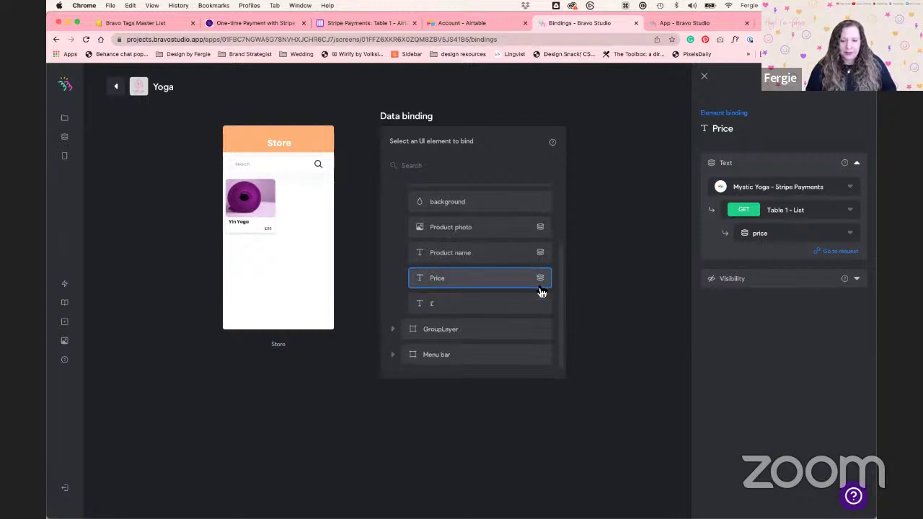
left_click(395, 333)
scroll(418, 303, "down", 2)
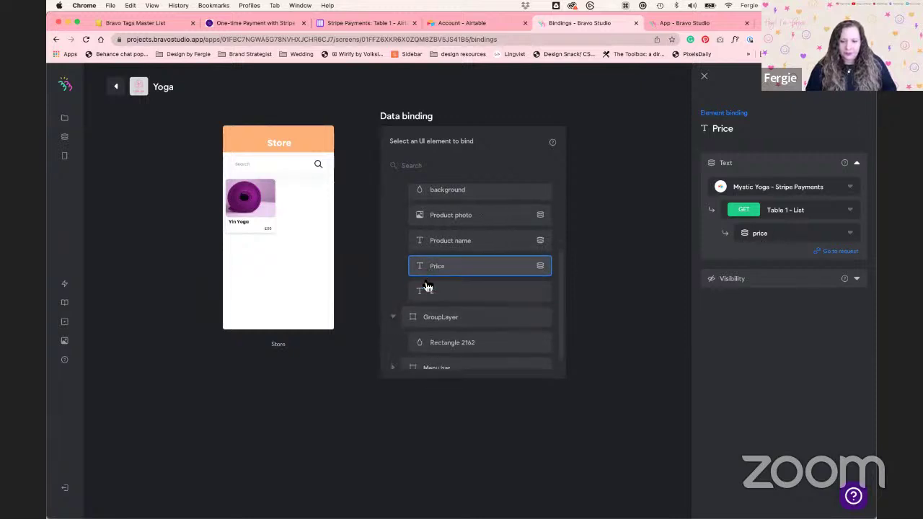
left_click(395, 358)
scroll(436, 295, "down", 15)
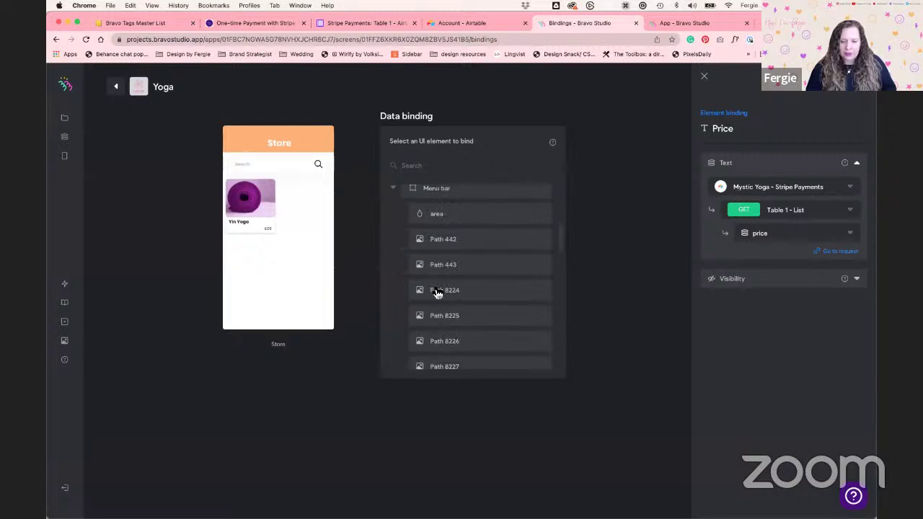
scroll(435, 294, "up", 15)
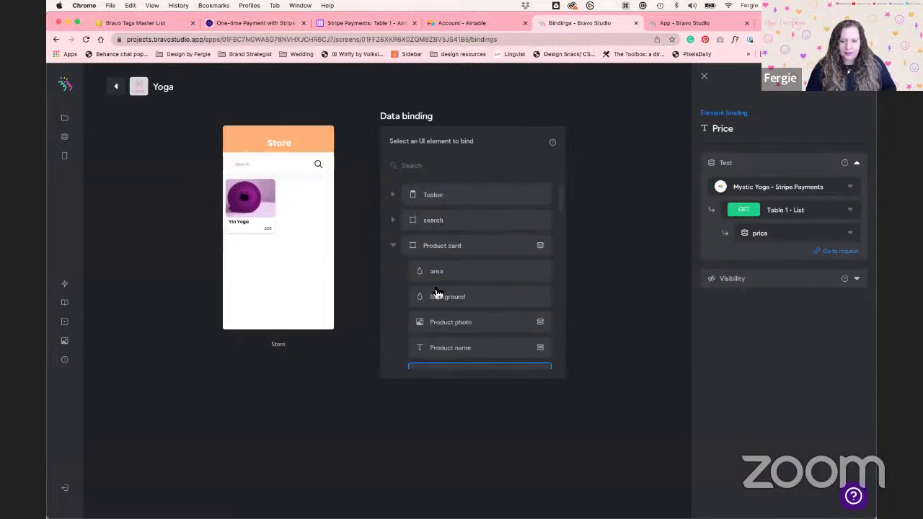
scroll(415, 296, "down", 4)
left_click(394, 322)
scroll(418, 303, "up", 5)
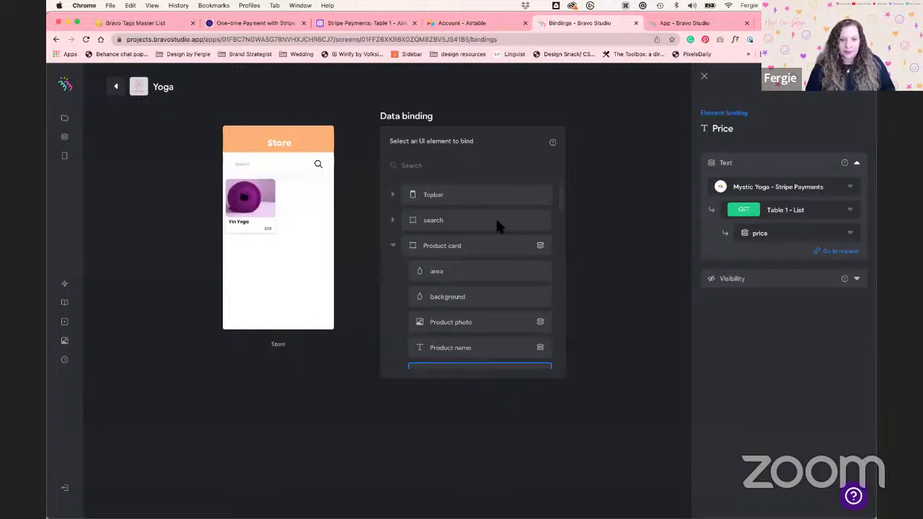
Open the Product screen's data binding and check its hidden input elements in Adobe XD
left_click(115, 87)
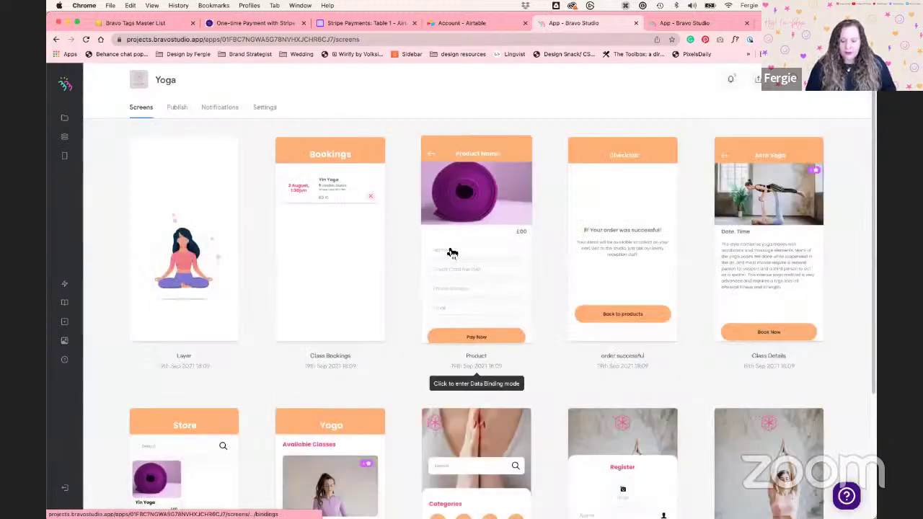
left_click(452, 252)
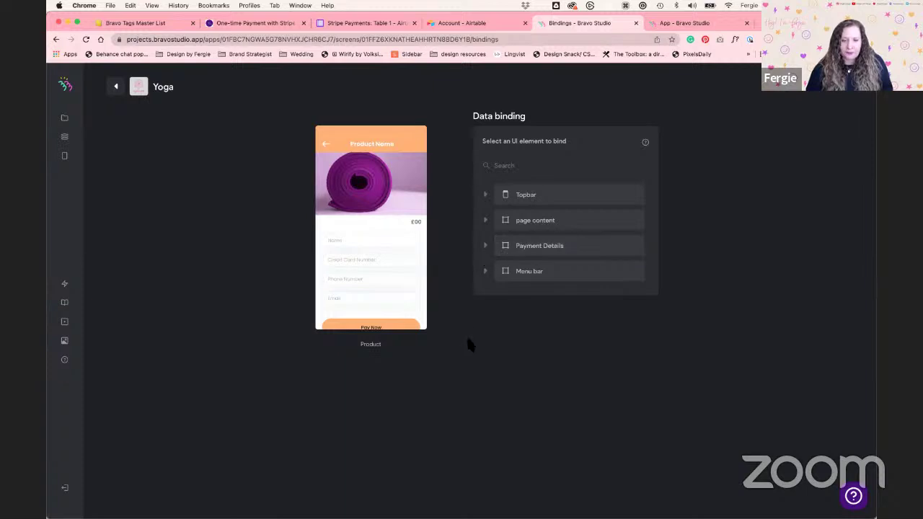
key("super+Tab")
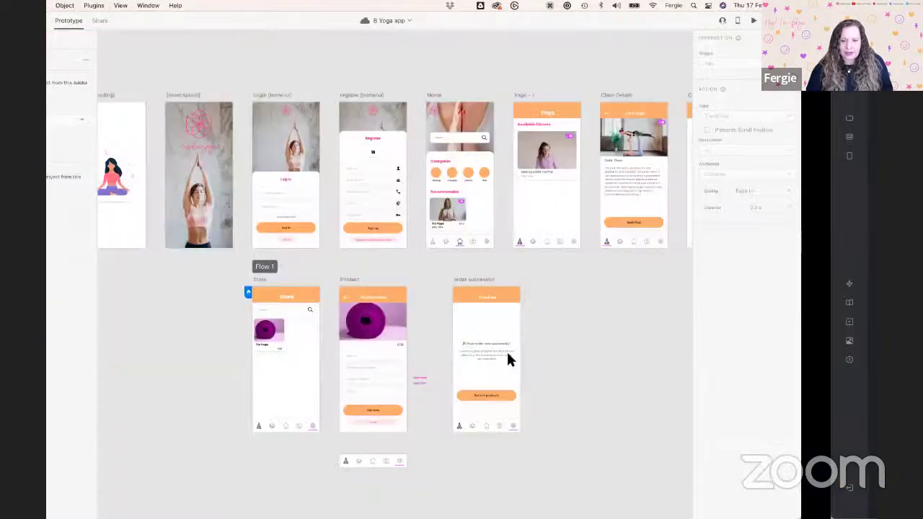
scroll(497, 381, "up", 5)
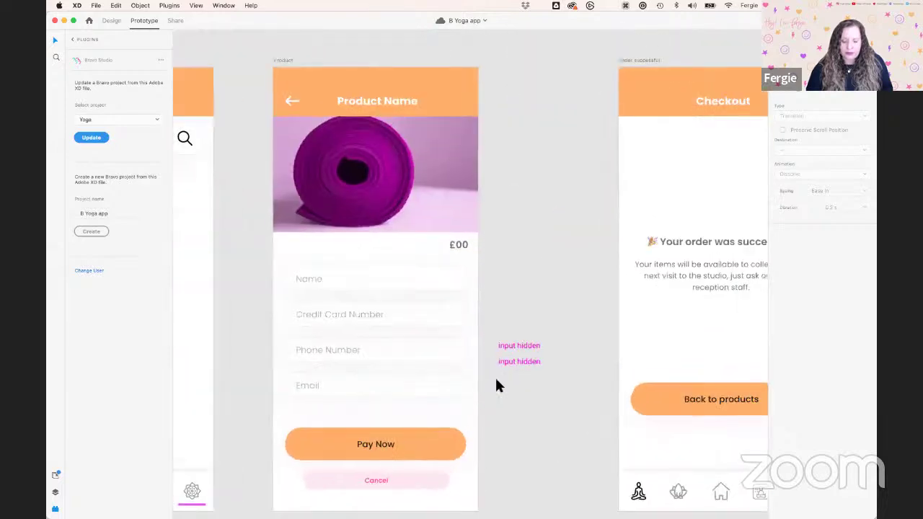
left_click(505, 363)
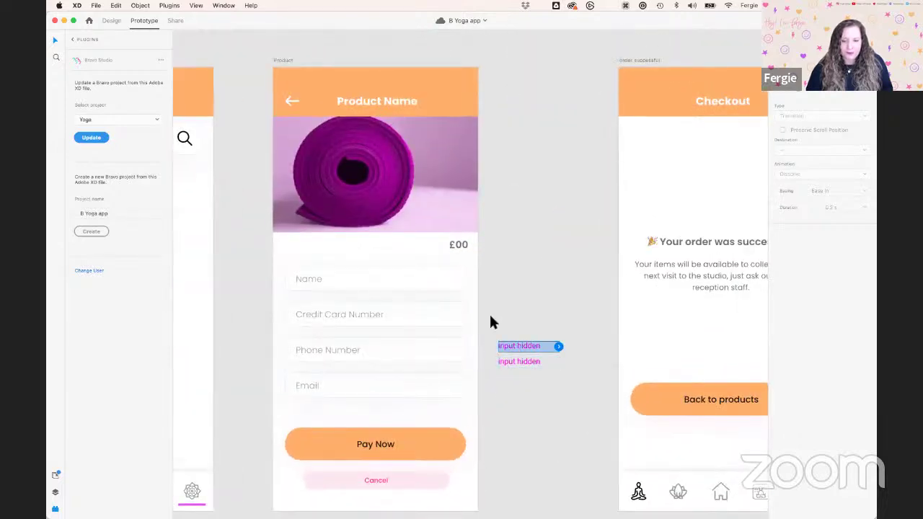
key("super+Tab")
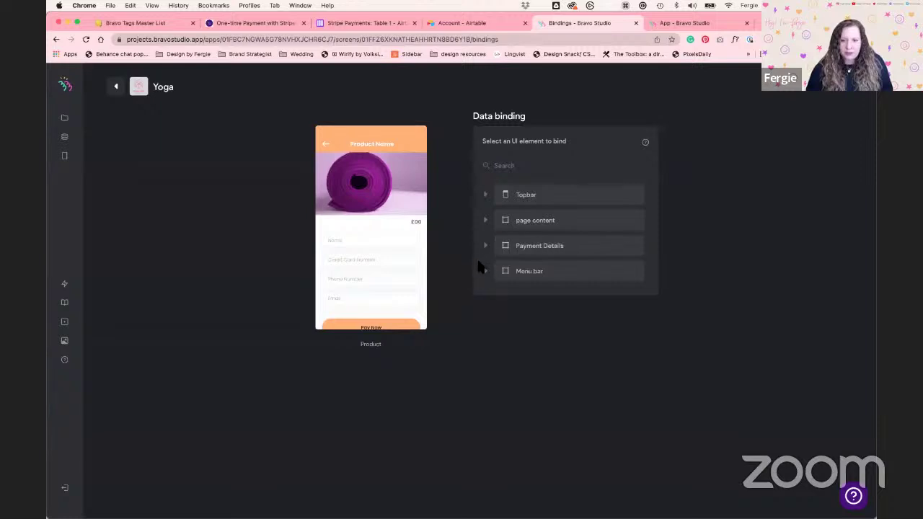
Under Payment Details, set Stripe hidden amount's Value to GET Table 1 - Detail > price
left_click(487, 253)
scroll(554, 324, "down", 4)
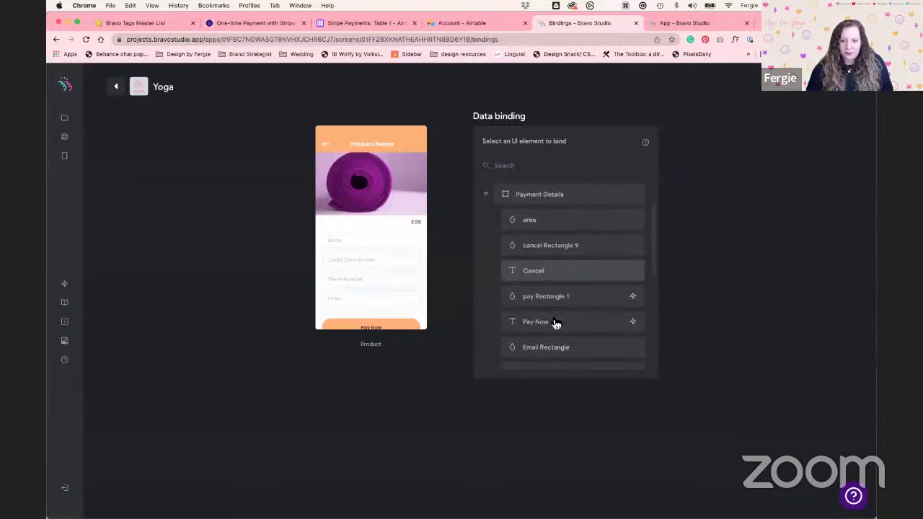
scroll(554, 324, "down", 3)
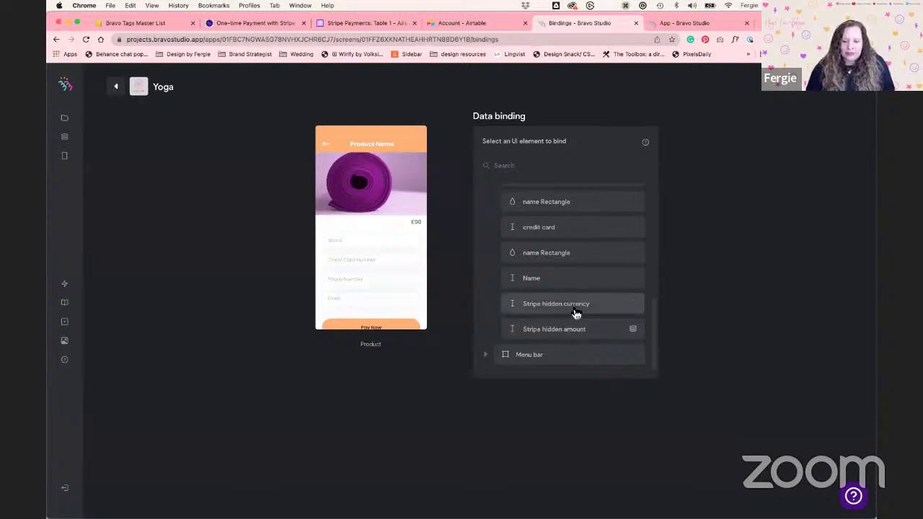
left_click(604, 332)
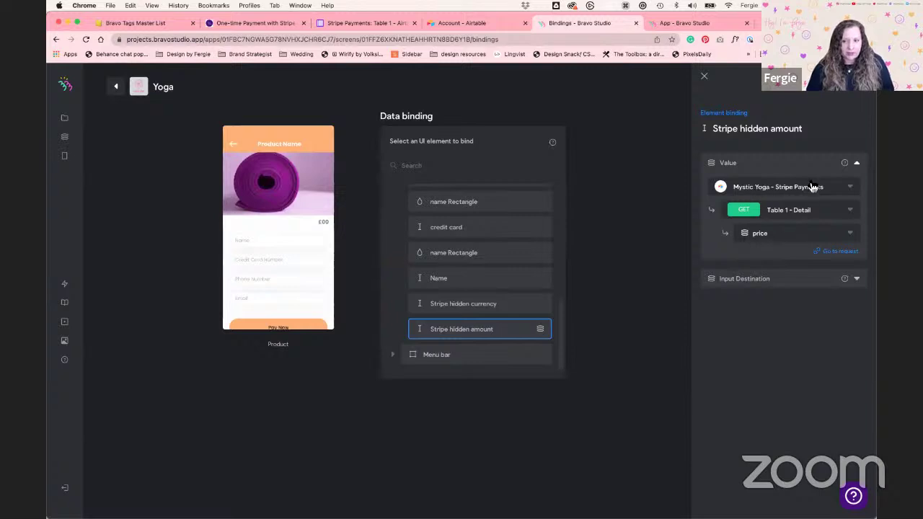
left_click(789, 209)
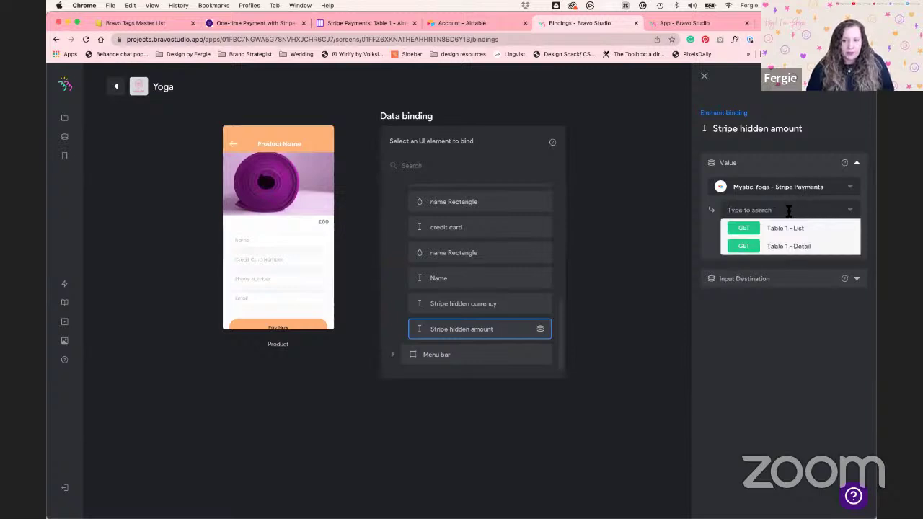
left_click(803, 247)
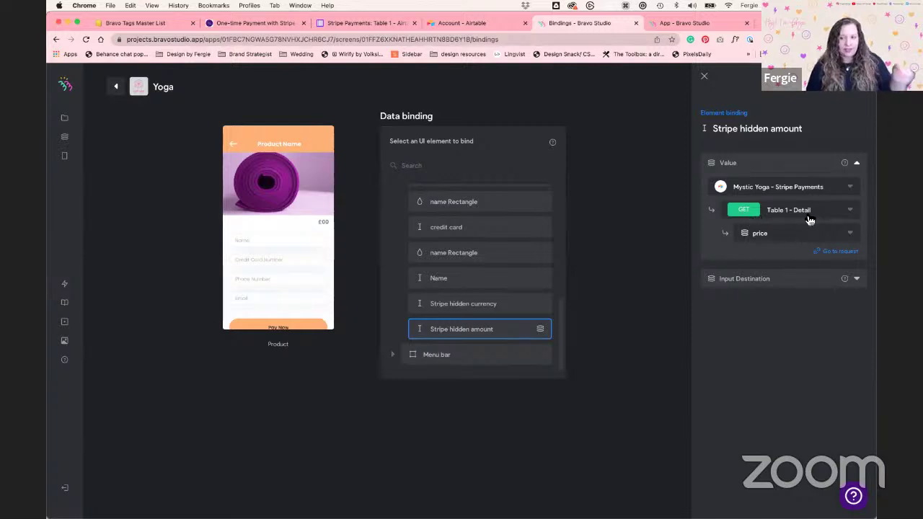
left_click(790, 237)
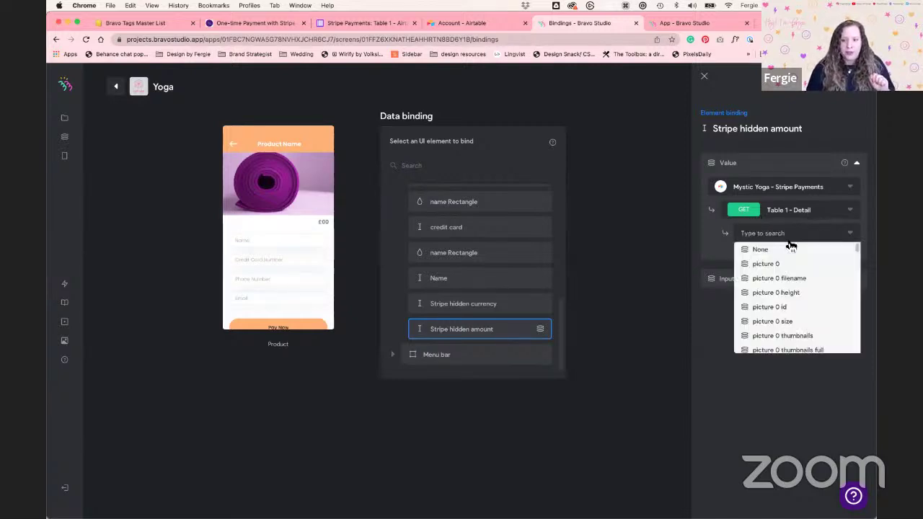
left_click(716, 235)
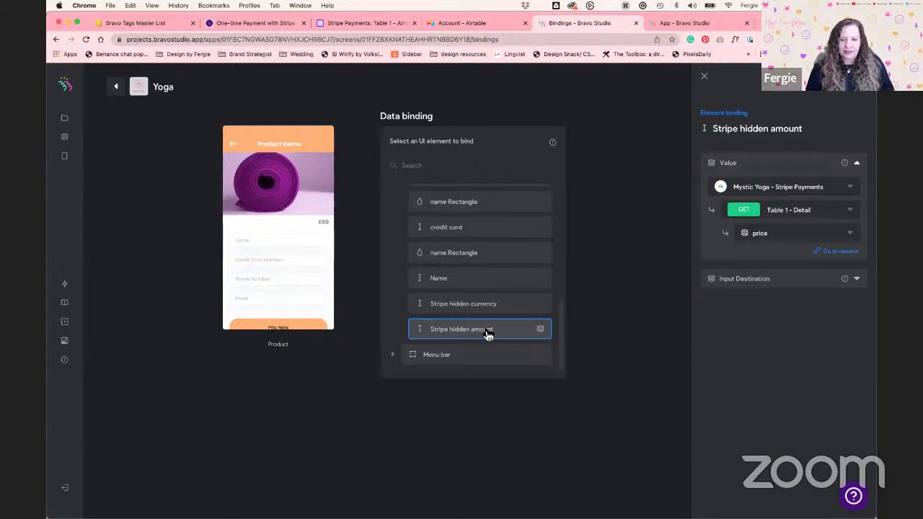
scroll(487, 334, "up", 10)
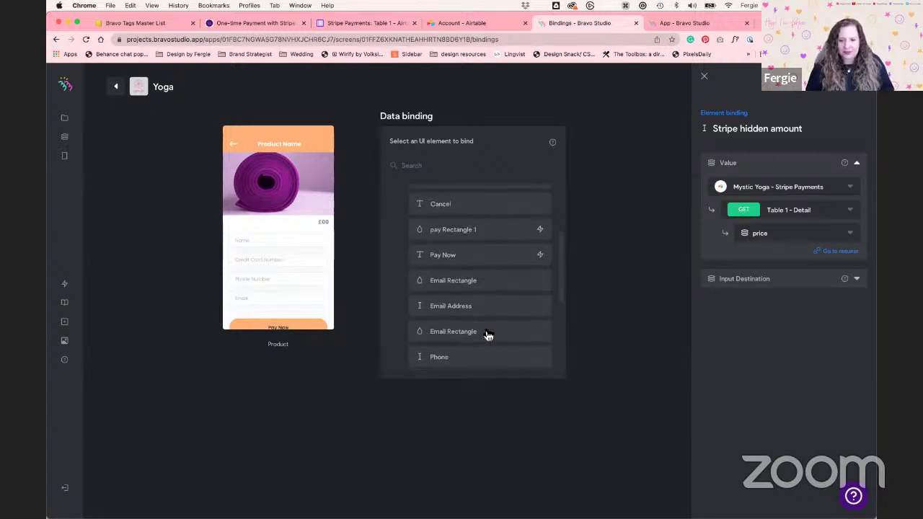
scroll(487, 335, "up", 2)
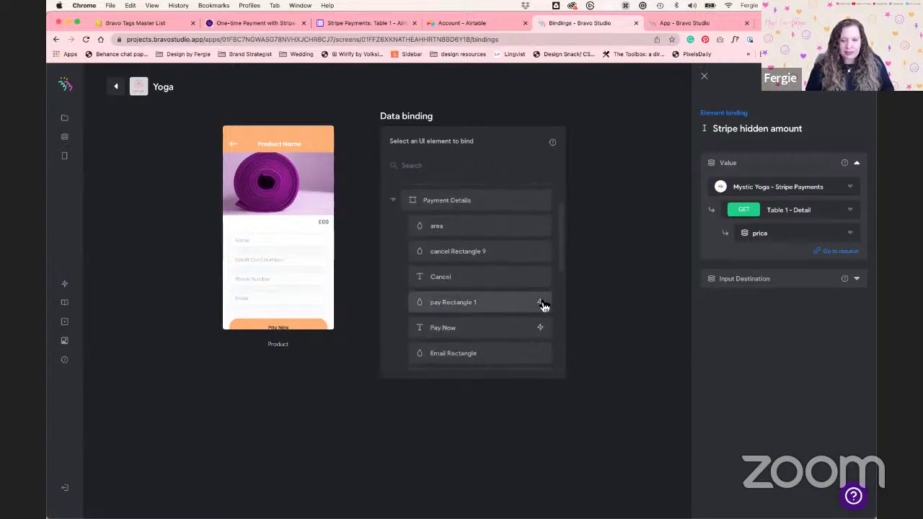
Select the Pay Now element and expand its Stripe checkout success and error settings
left_click(491, 334)
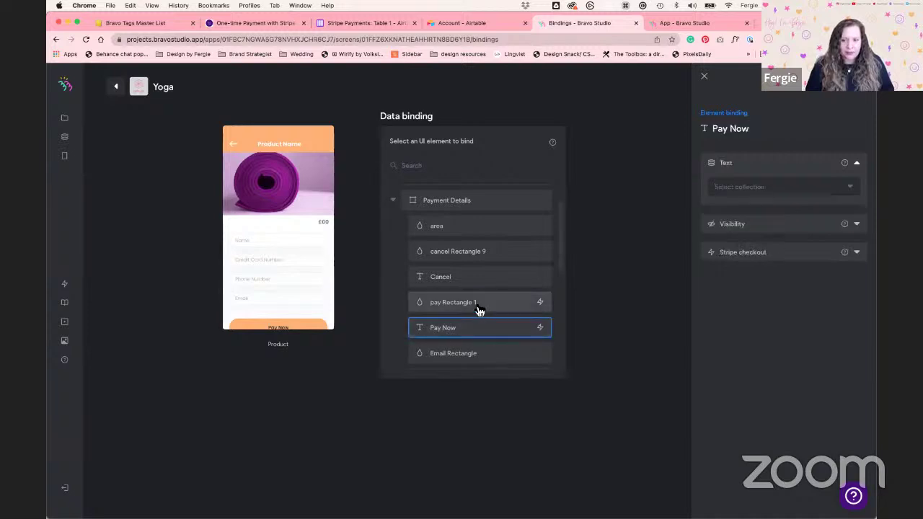
left_click(858, 254)
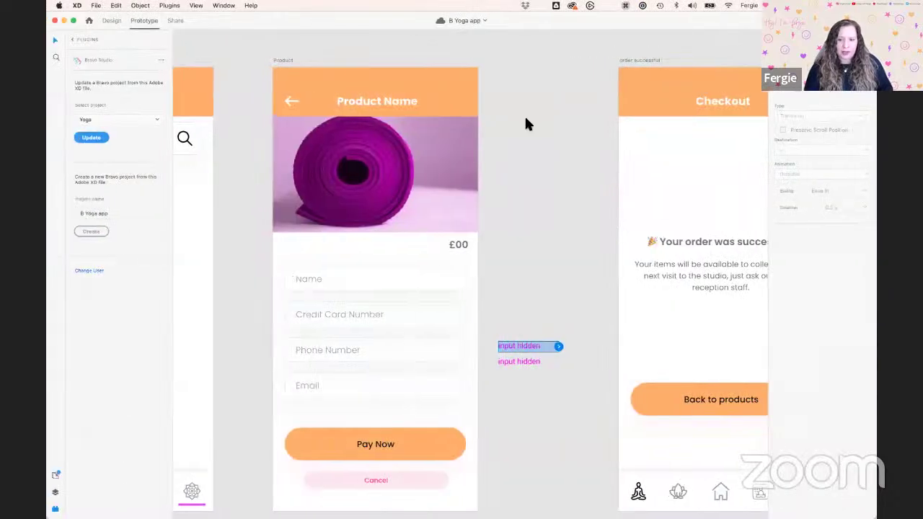
left_click(294, 60)
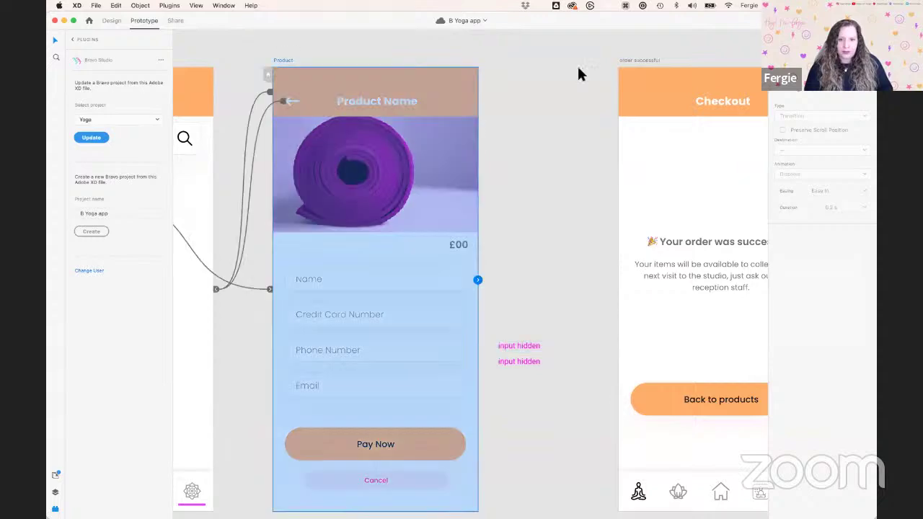
left_click(633, 61)
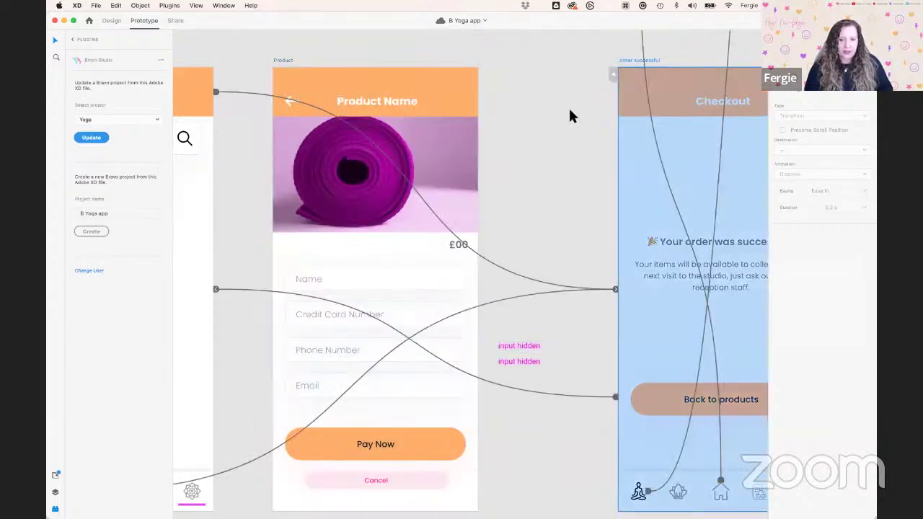
key("ctrl+Right")
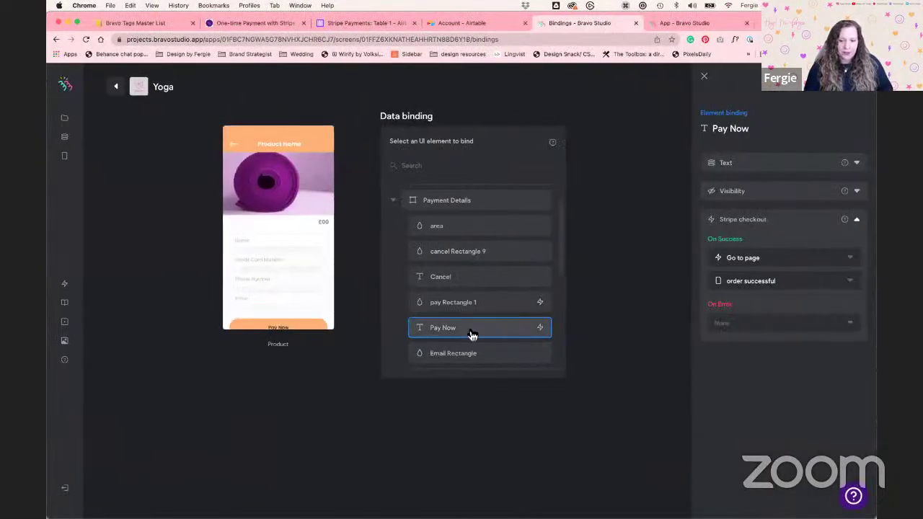
Keep order successful as the success page and set On Error to Show alert
left_click(789, 289)
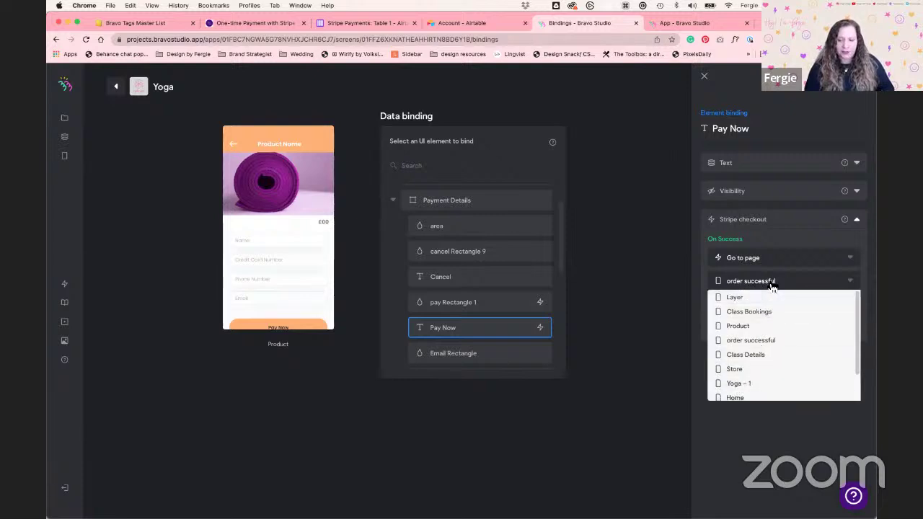
left_click(770, 287)
left_click(775, 328)
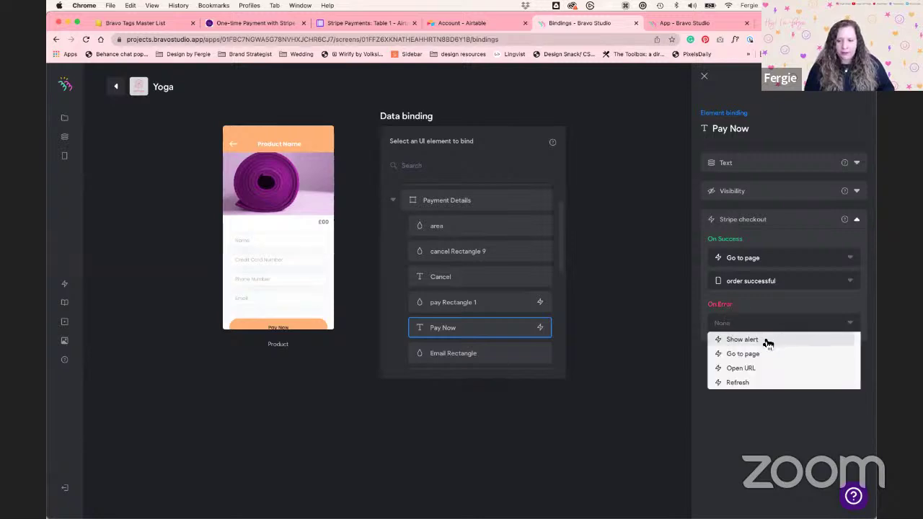
left_click(769, 344)
Enter the alert message 'Uh oh something went wrong please try again' and return to the screens list
left_click(776, 353)
type("Uh oh something w")
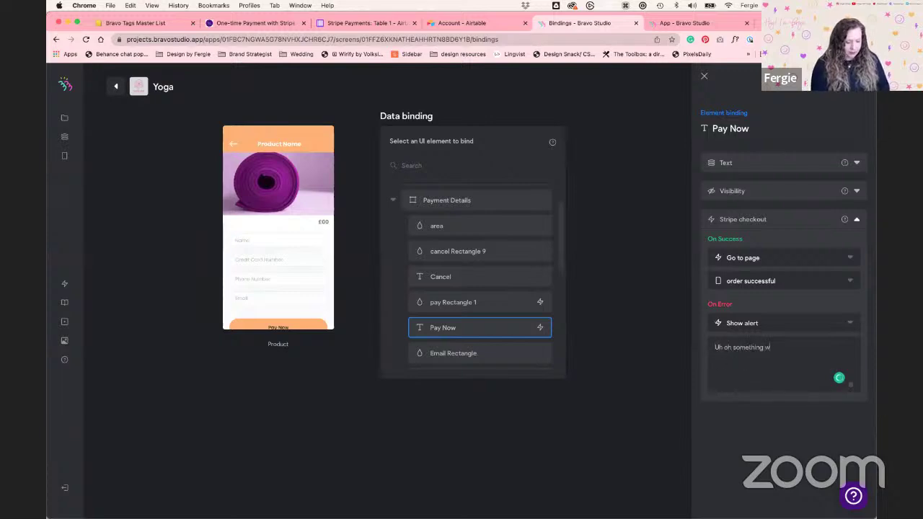
type("ent wrong please n")
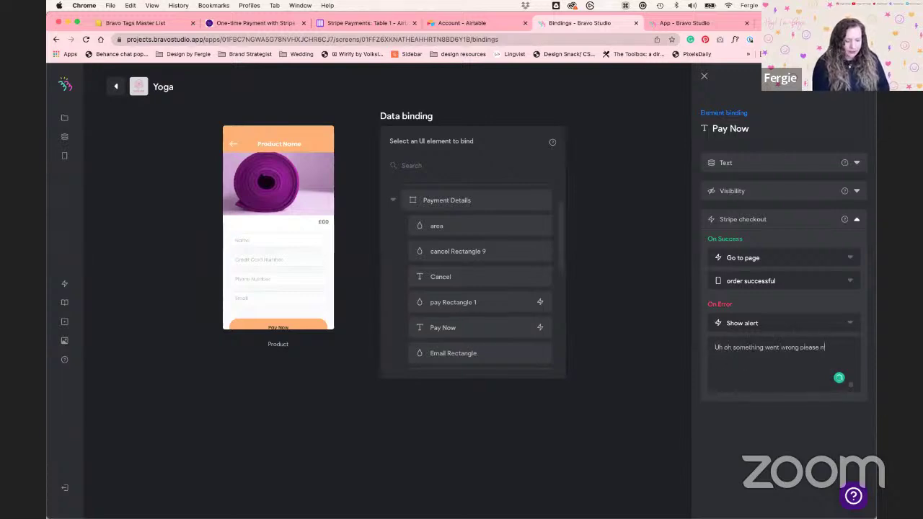
key("BackSpace")
type("try again.")
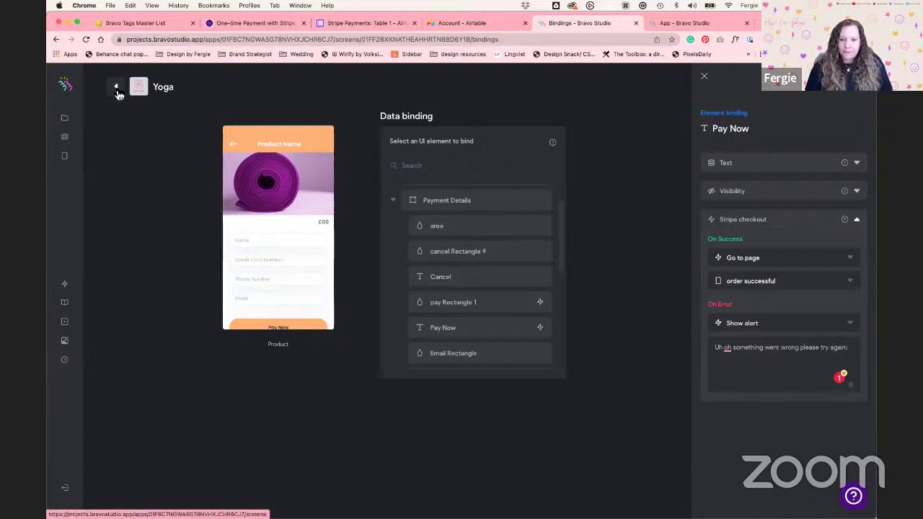
left_click(117, 88)
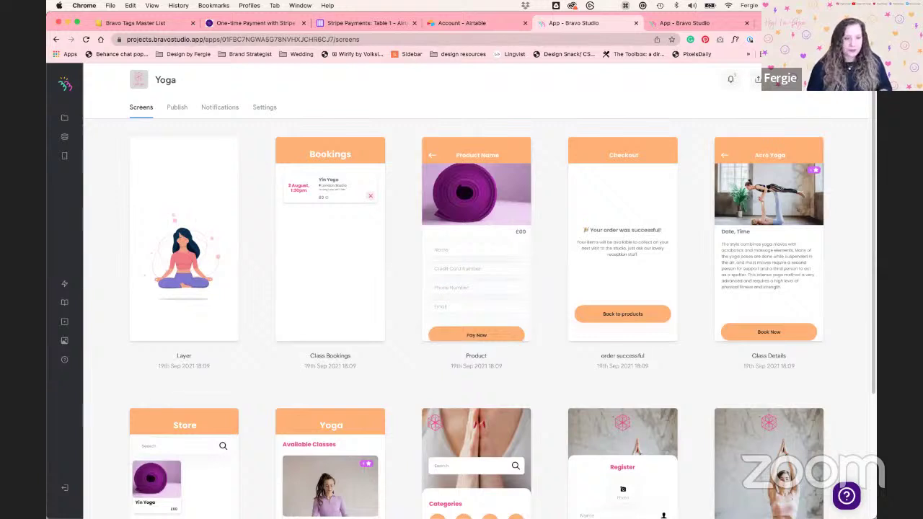
key("super+Tab")
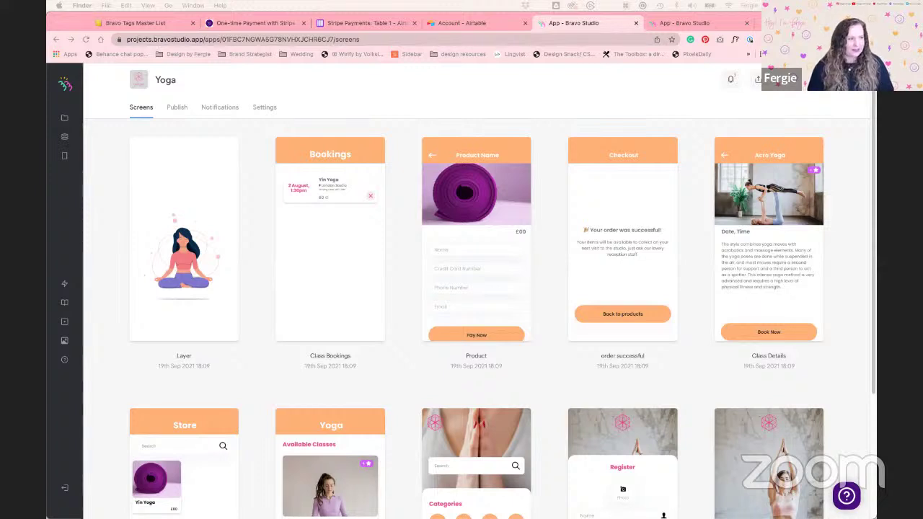
Move the phone mirroring window left and minimise the Chrome browser
left_click_drag(656, 25, 363, 25)
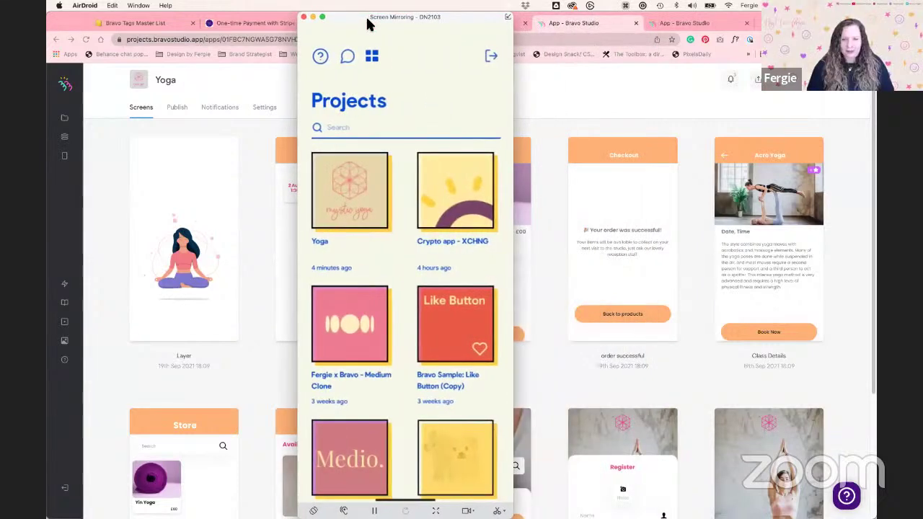
left_click(68, 23)
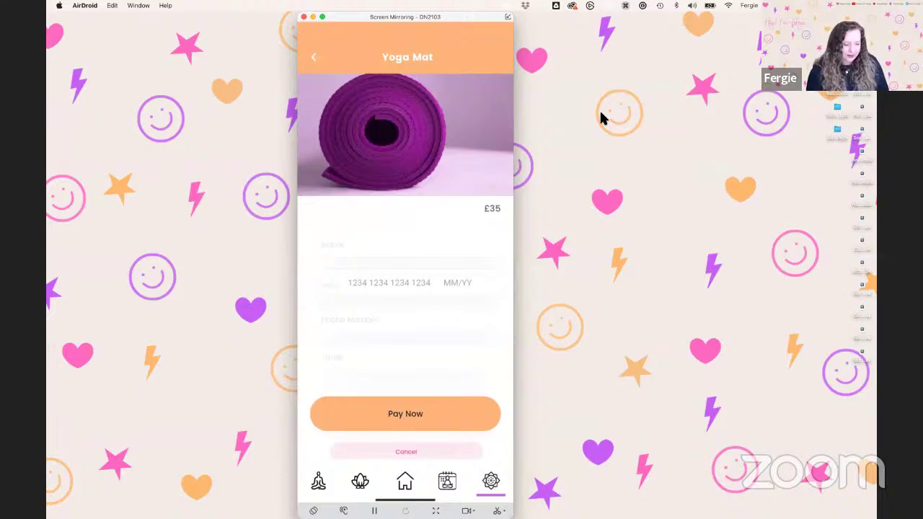
Enter a name and the test card number, expiry date and CVC in the payment form
type("fwrg")
type("ie")
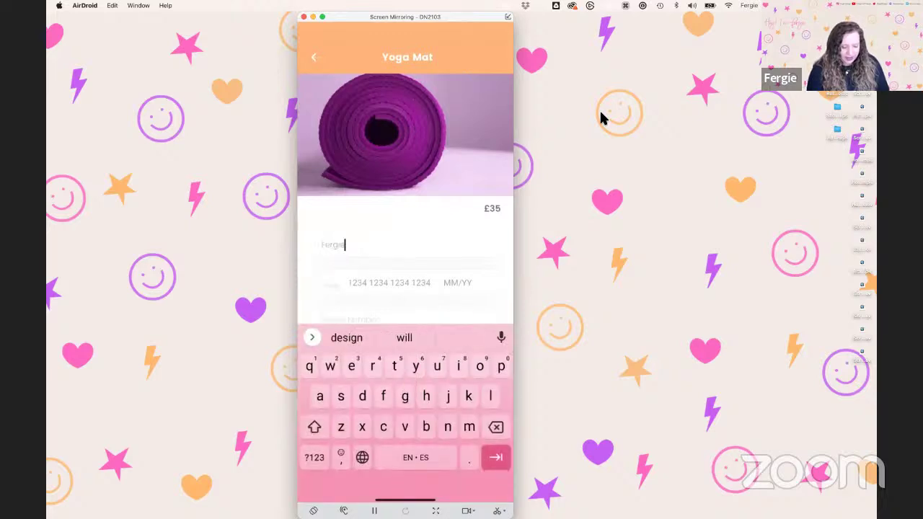
key("Tab")
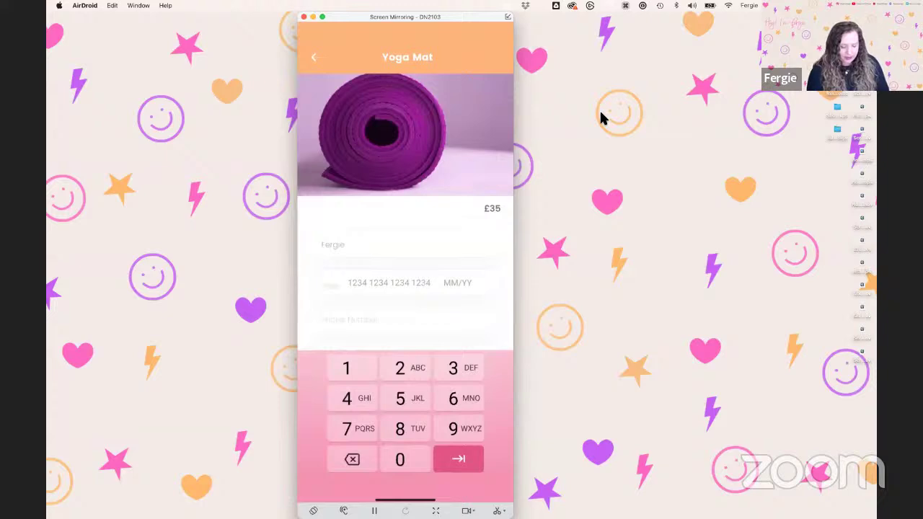
type("1234 1234 123")
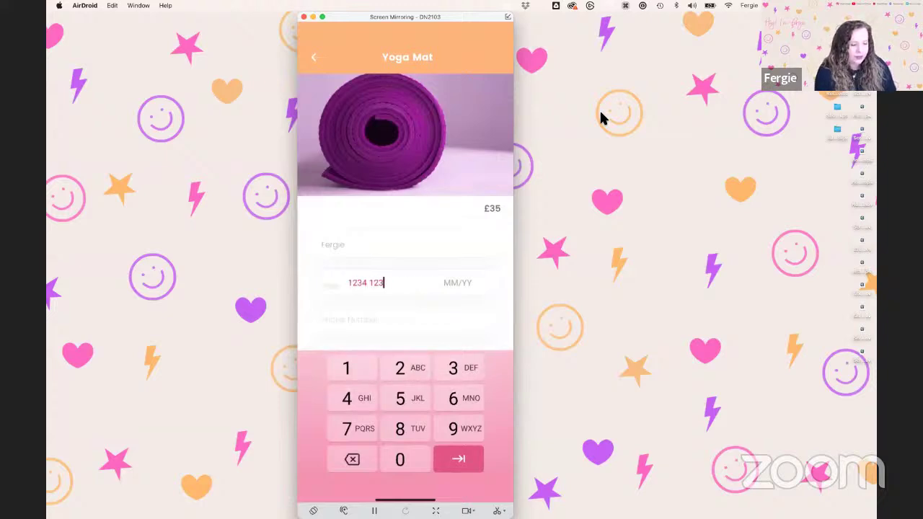
type("4 1234 12")
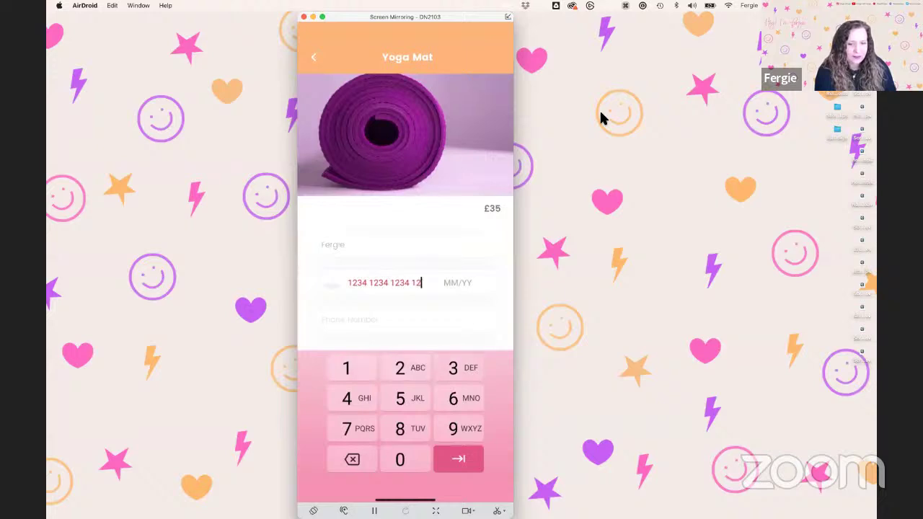
type("4")
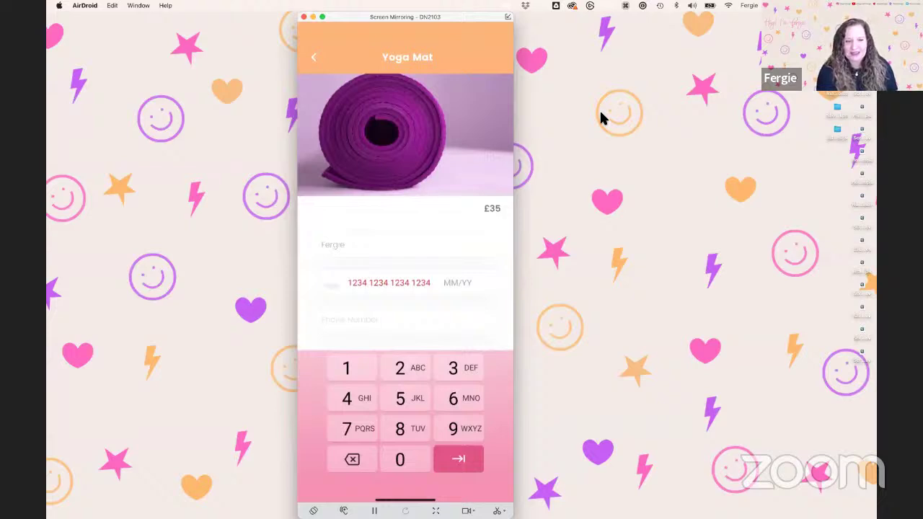
key("Tab")
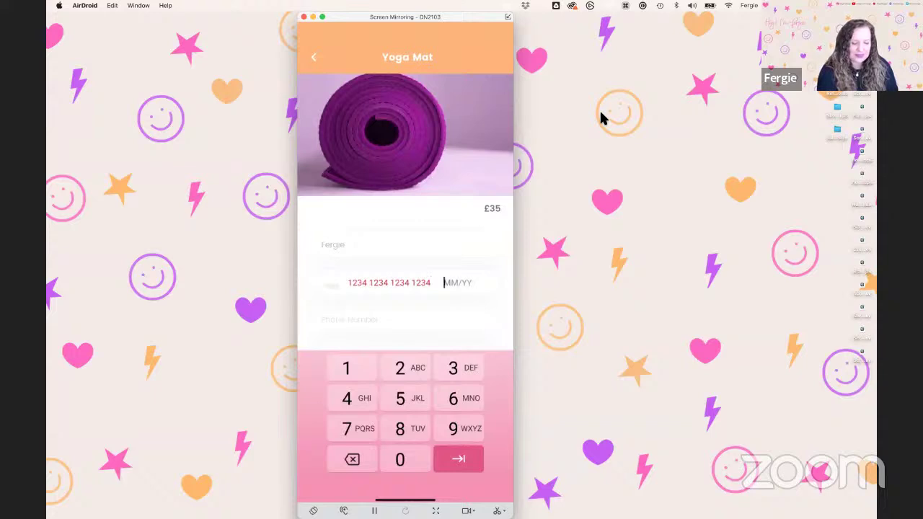
type("01/25 987")
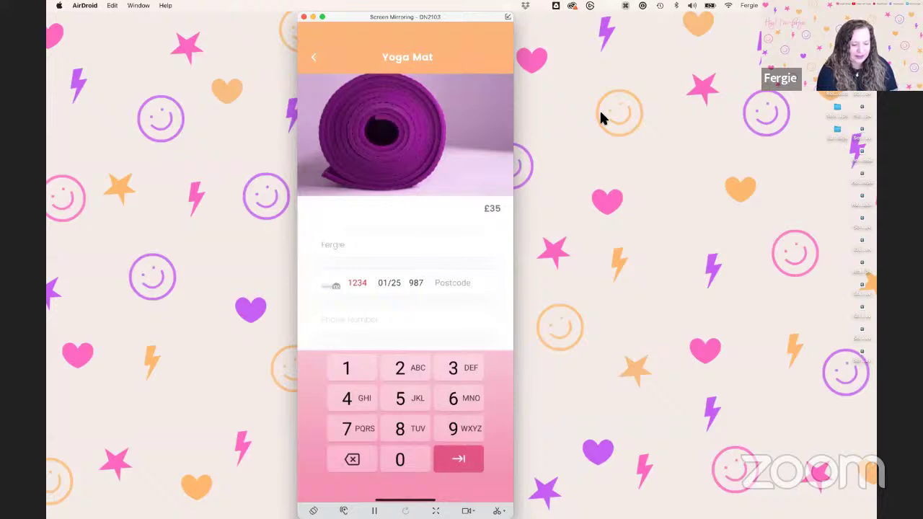
Fill in the phone number and e-mail address fields to complete the form
key("Tab")
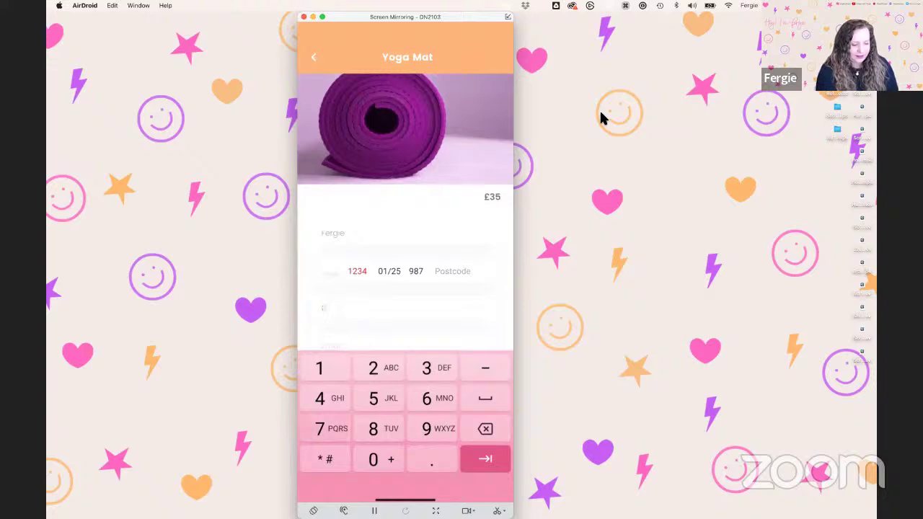
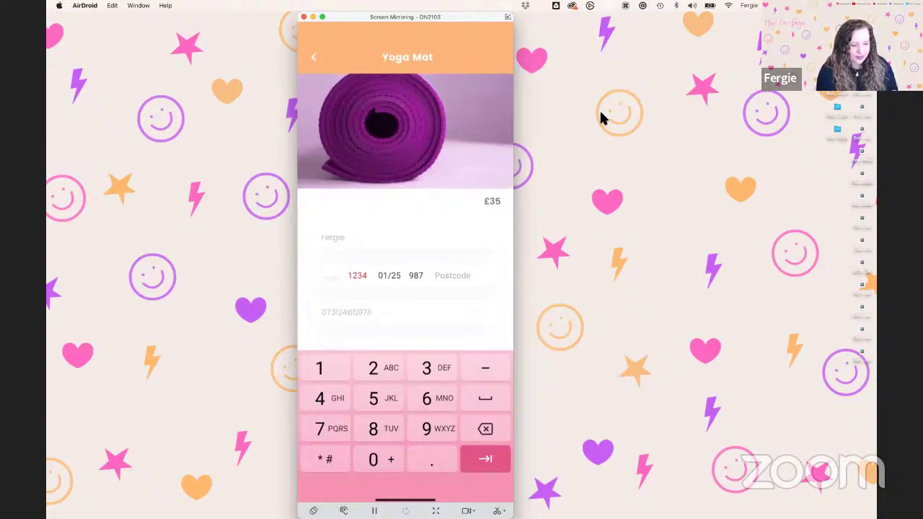
key("Tab")
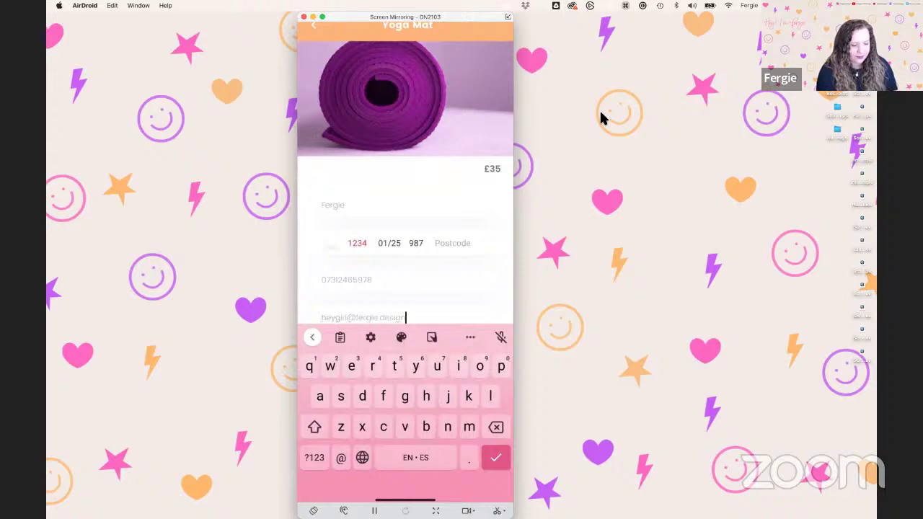
key("Return")
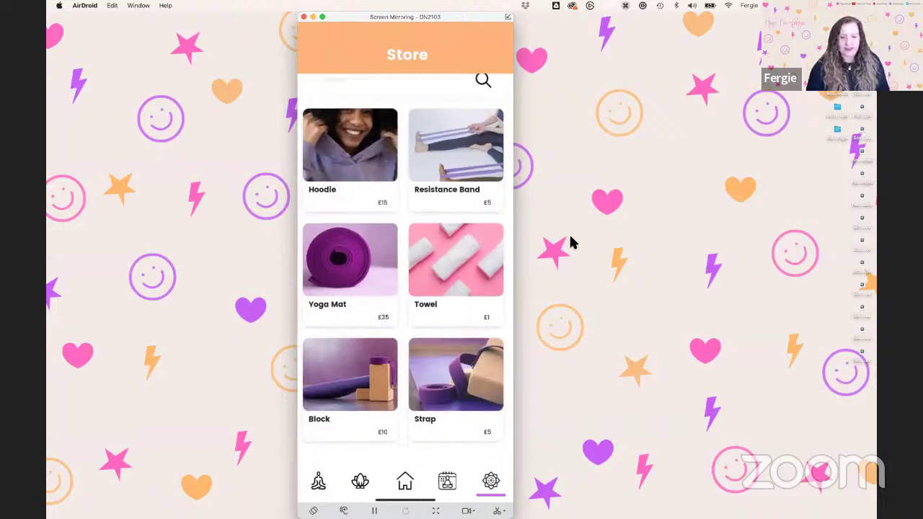
Move the phone mirror further left and bring Adobe XD to the front from the Dock
left_click_drag(380, 15, 295, 14)
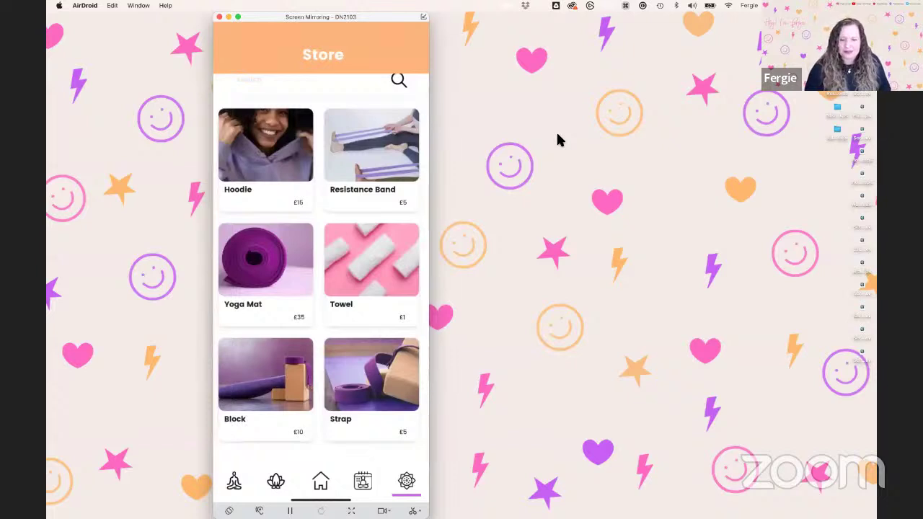
left_click(511, 292)
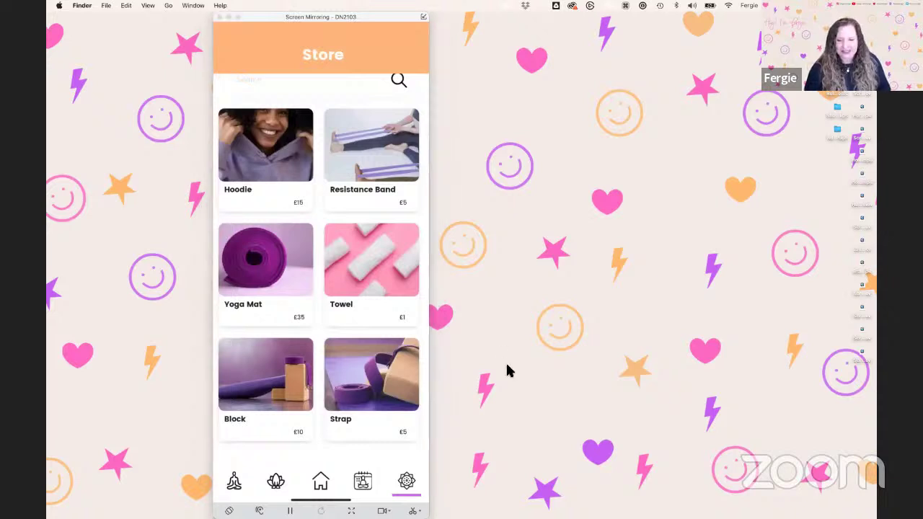
mouse_move(508, 505)
left_click(620, 495)
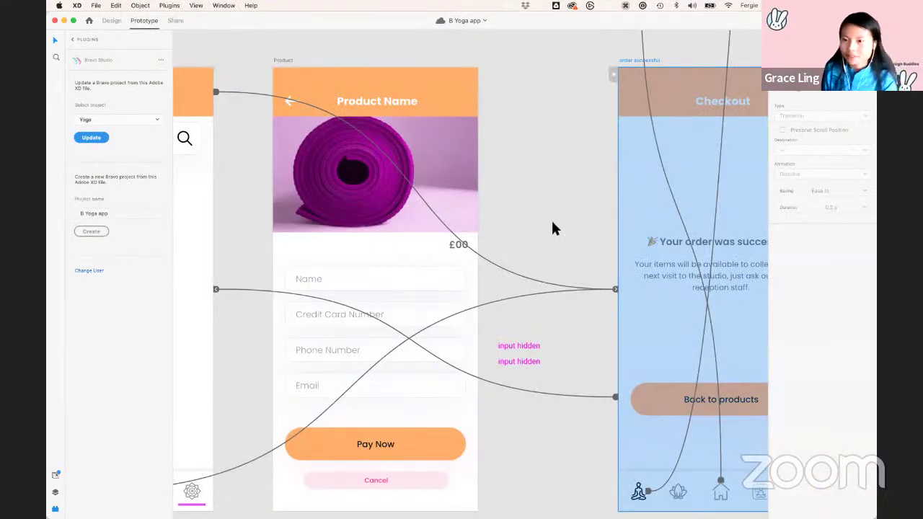
Deselect the Checkout artboard and zoom out to view all B Yoga app artboards, briefly checking the phone mirror
left_click(545, 233)
scroll(545, 233, "down", 5)
scroll(546, 243, "down", 5)
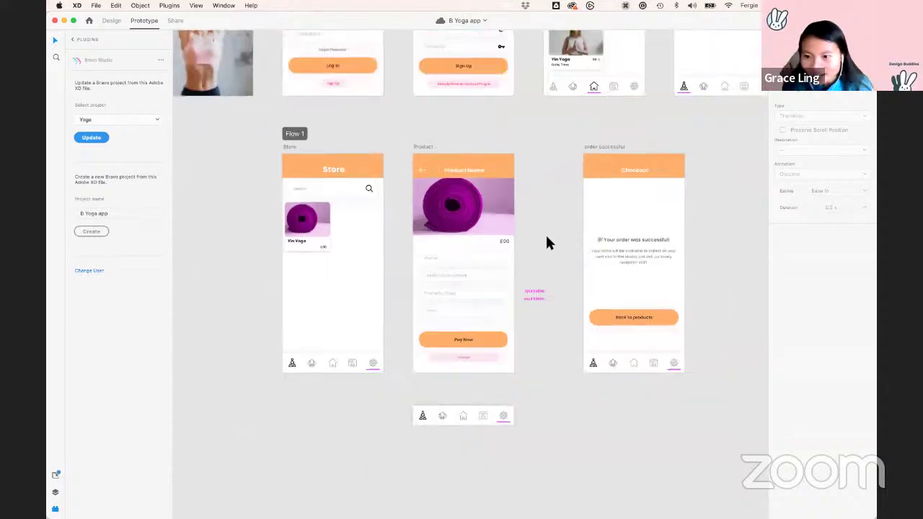
scroll(301, 246, "up", 3)
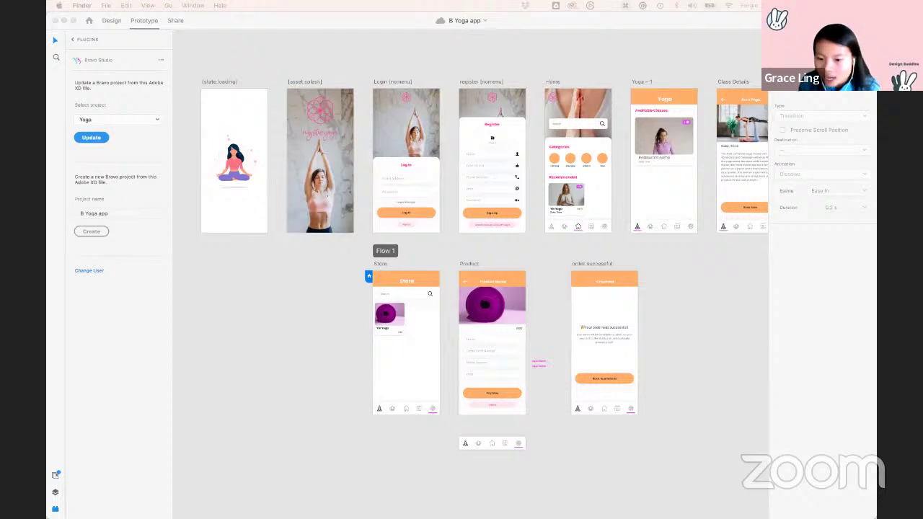
key("super+Tab")
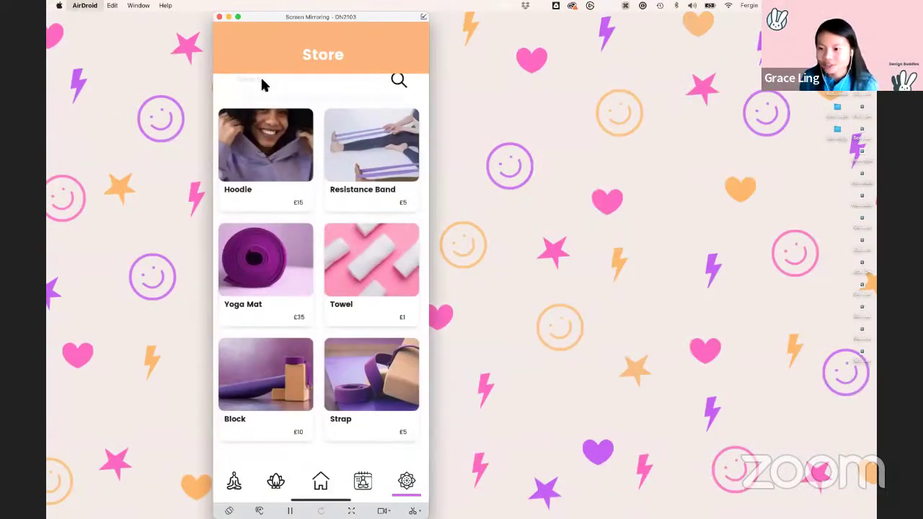
key("super+Tab")
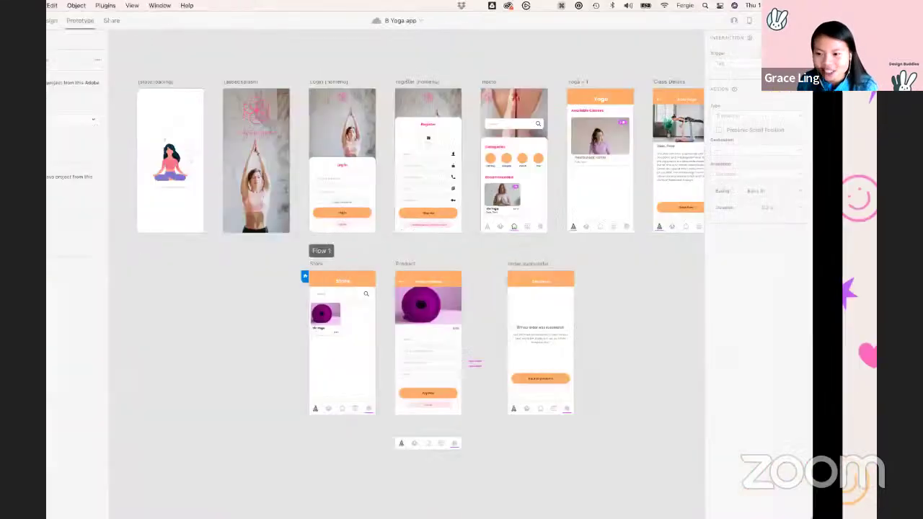